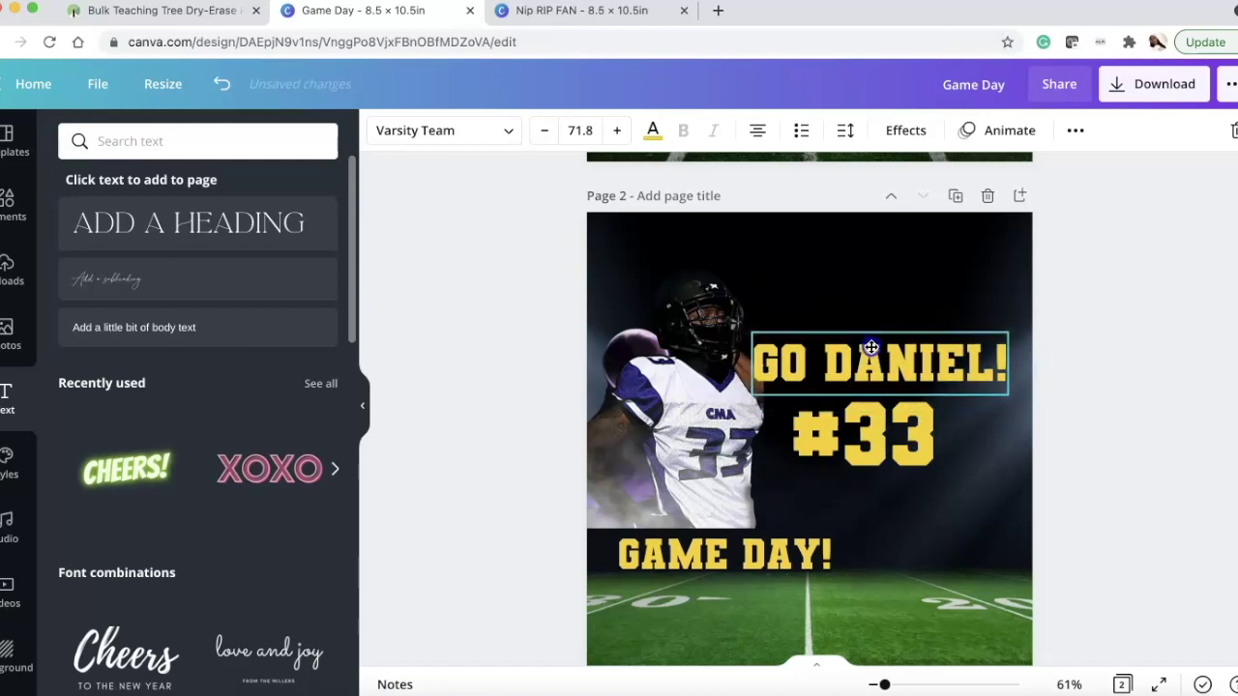
- Enlarge the #33 text to about size 174, place it beneath the name line, and nudge GAME DAY! up slightly
{"action": "left_click", "coordinate": [896, 437]}
{"action": "left_click_drag", "start_coordinate": [936, 489], "coordinate": [995, 531]}
{"action": "left_click_drag", "start_coordinate": [920, 457], "coordinate": [909, 455]}
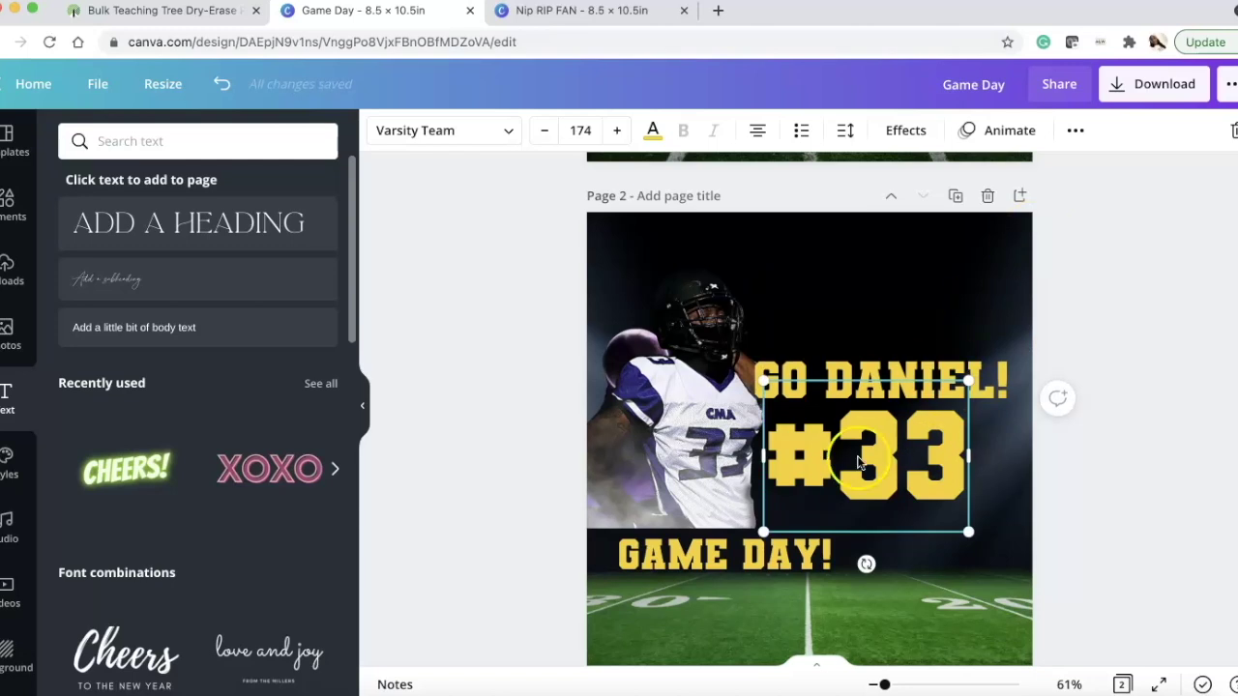
{"action": "left_click", "coordinate": [766, 546]}
{"action": "left_click_drag", "start_coordinate": [766, 546], "coordinate": [766, 542]}
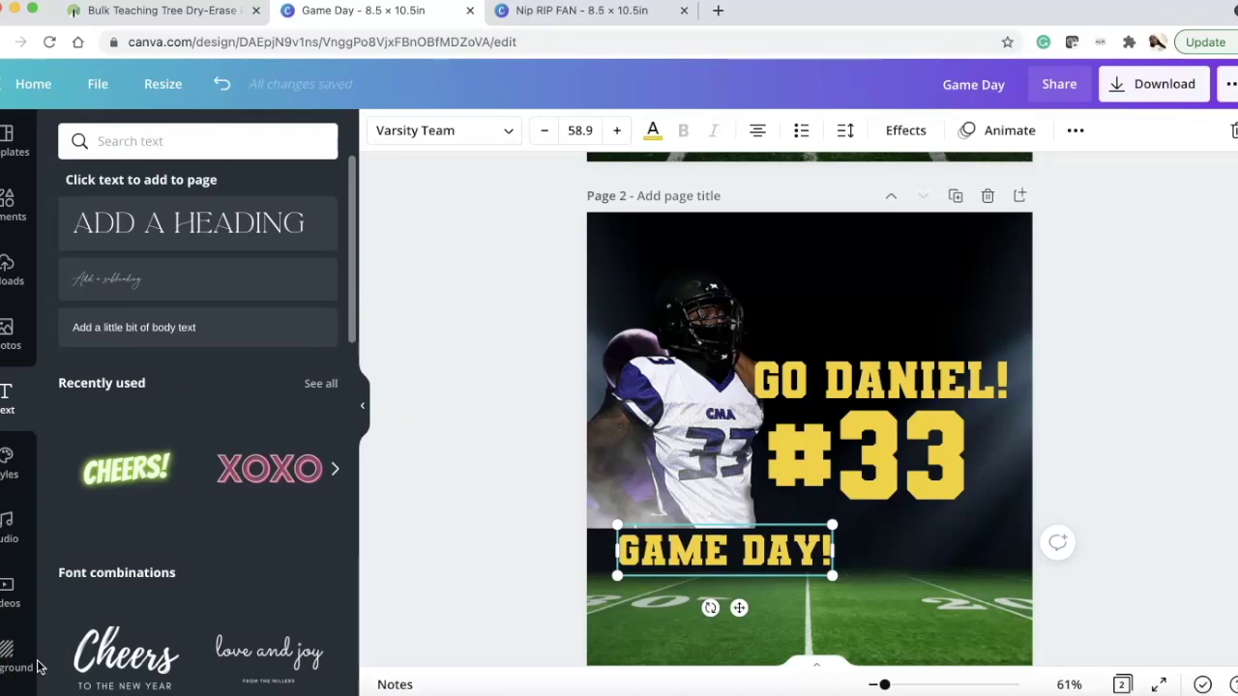
- Select the player photo, black cover shape and all three text lines, scale them together to about 7.7 by 5.6 in, and move them up
{"action": "left_click", "coordinate": [629, 396]}
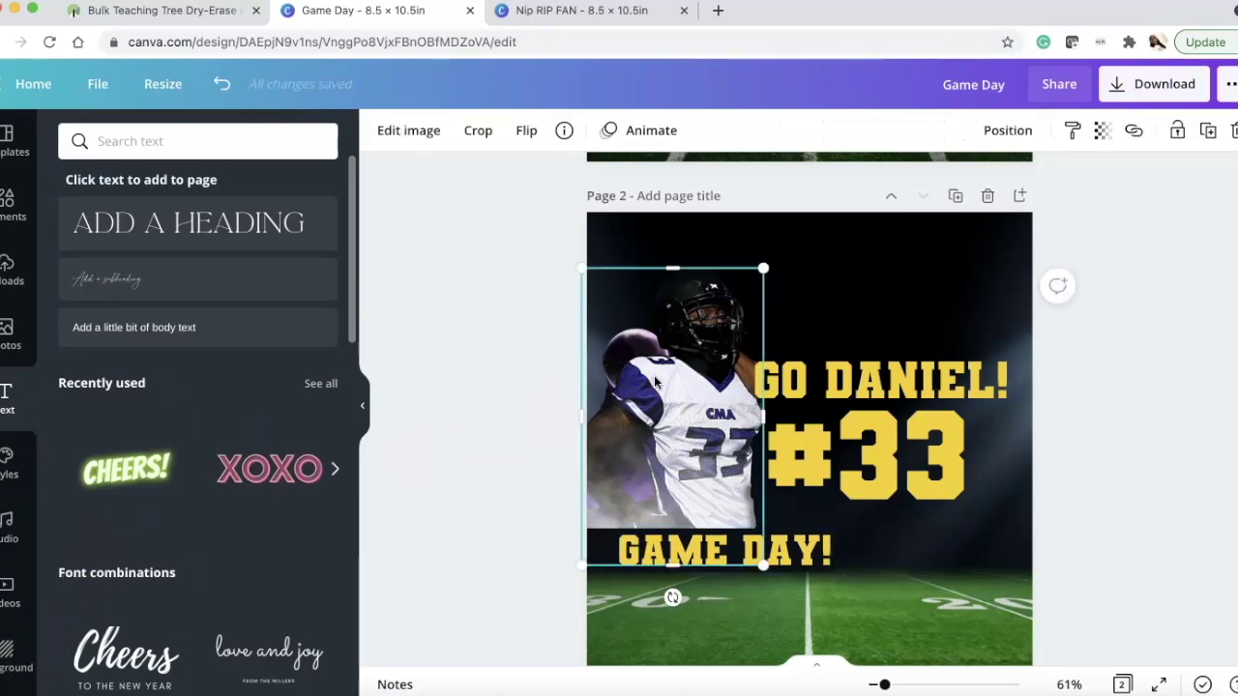
{"action": "left_click", "coordinate": [909, 366]}
{"action": "left_click", "coordinate": [917, 429]}
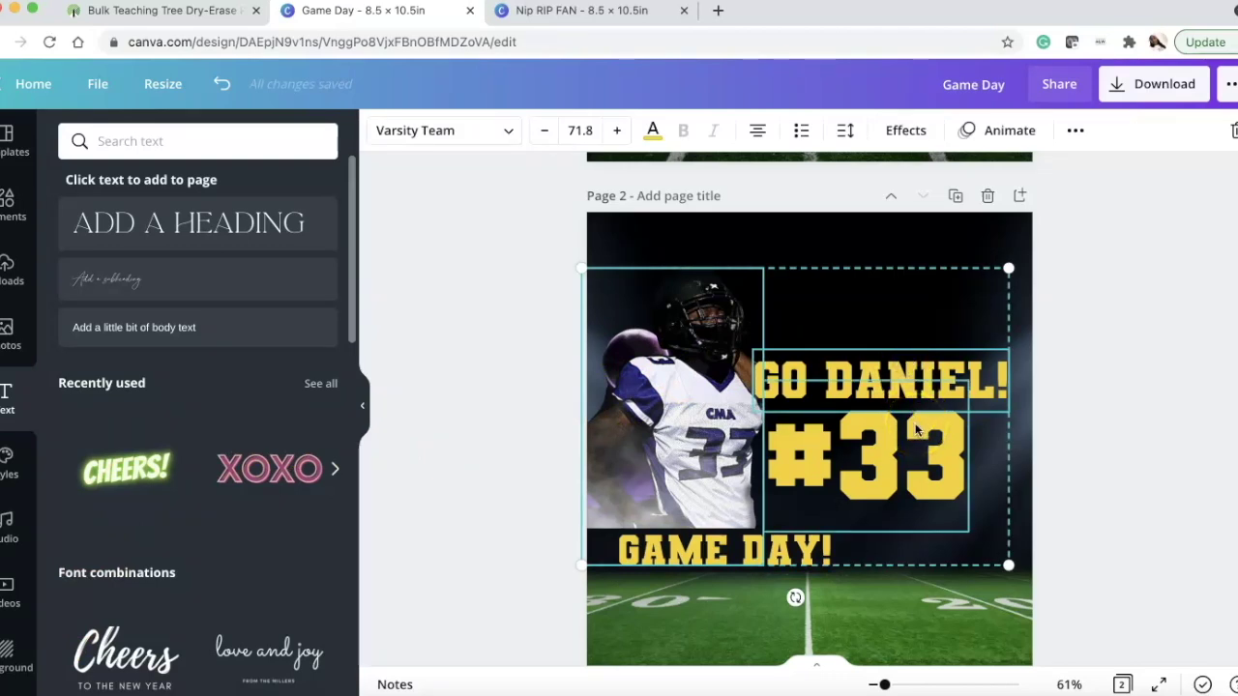
{"action": "left_click", "coordinate": [793, 545], "text": "shift"}
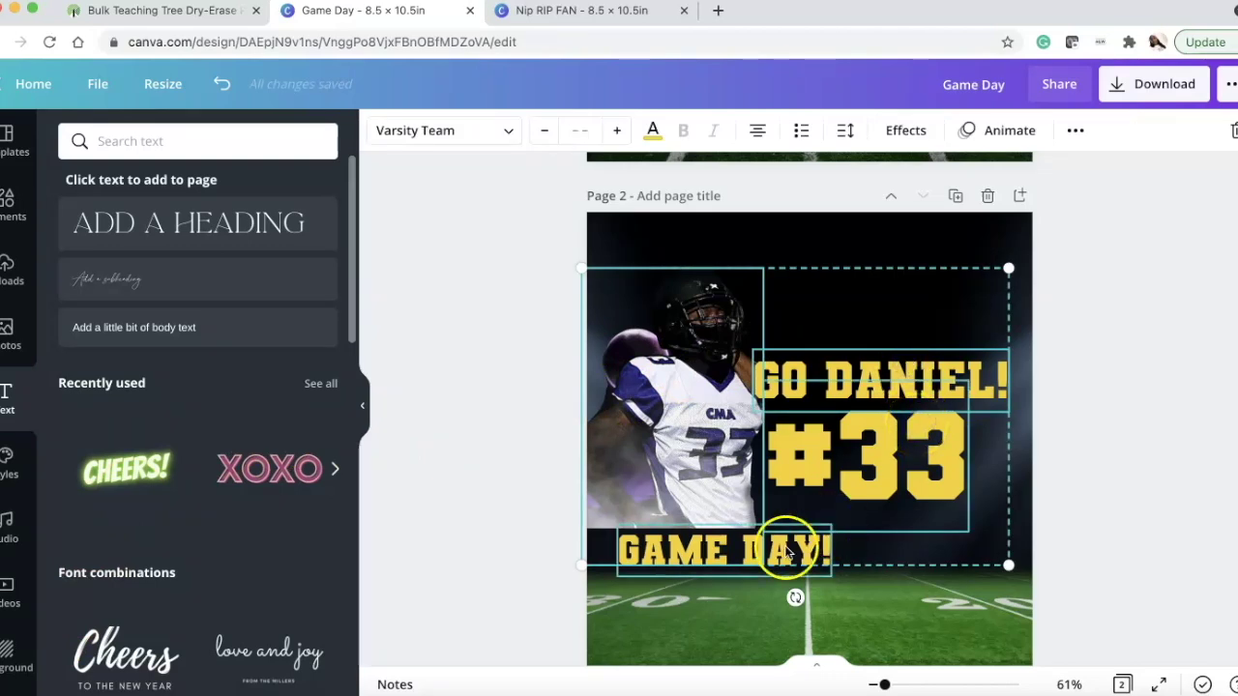
{"action": "left_click", "coordinate": [606, 554], "text": "shift"}
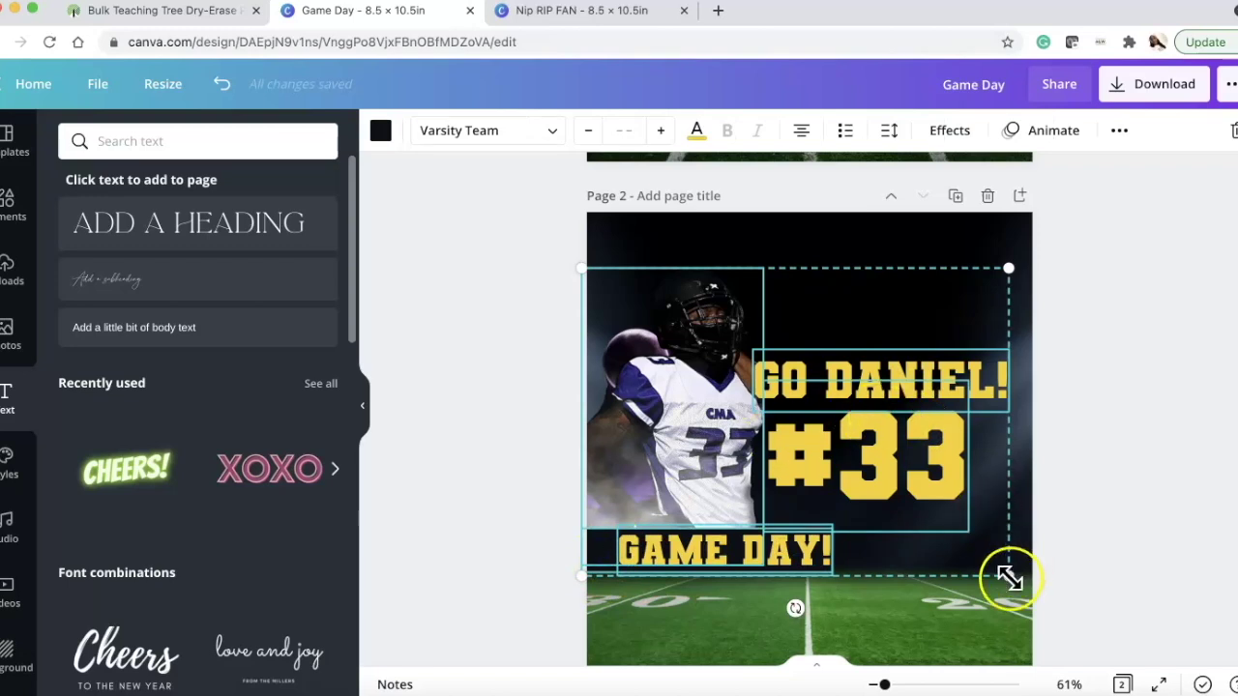
{"action": "left_click_drag", "start_coordinate": [1011, 578], "coordinate": [1017, 582]}
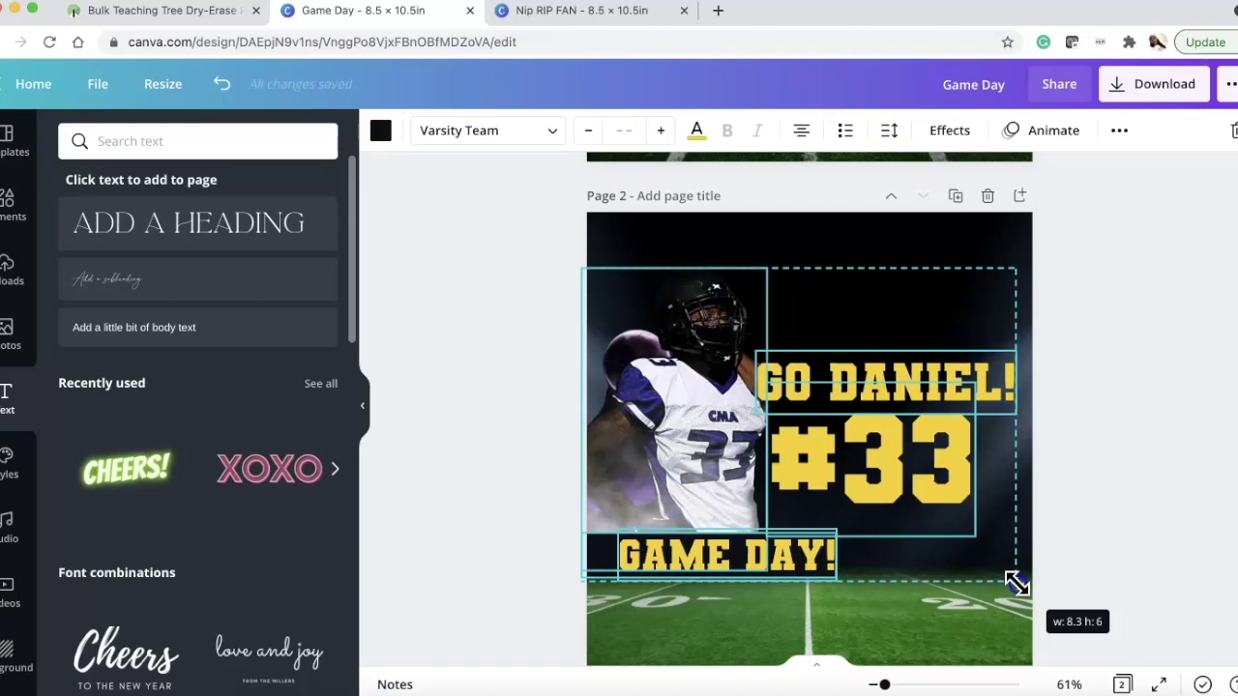
{"action": "left_click_drag", "start_coordinate": [1017, 584], "coordinate": [1000, 556]}
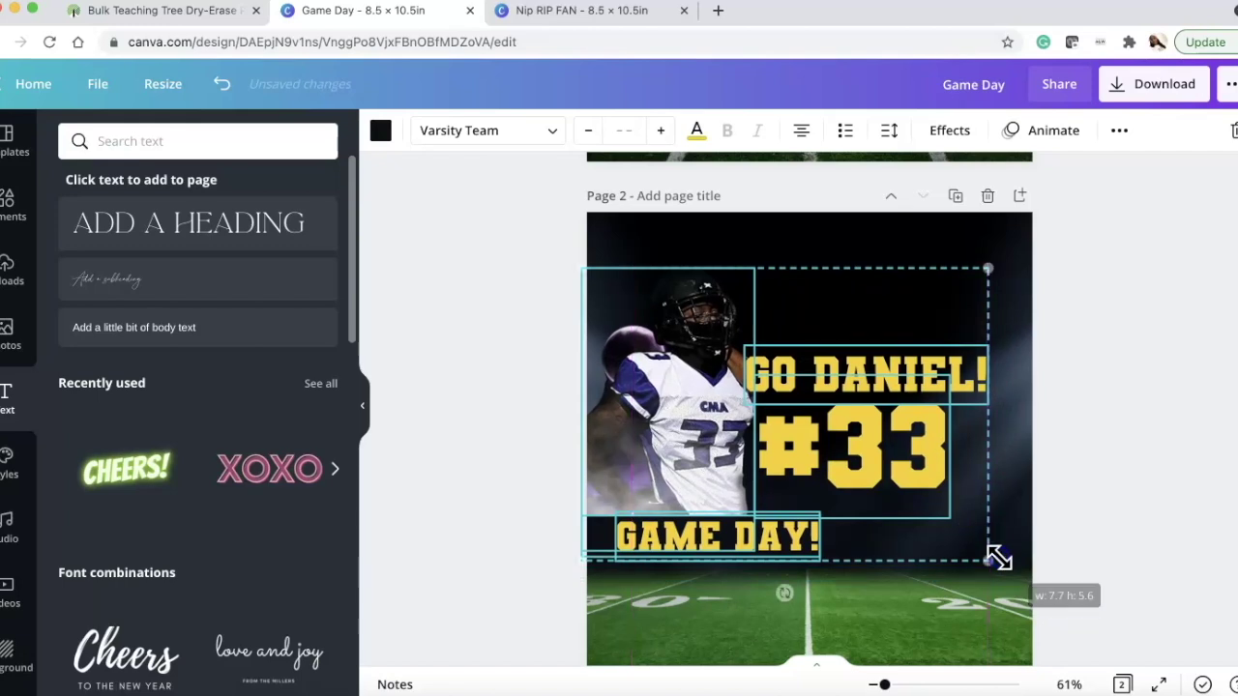
{"action": "left_click_drag", "start_coordinate": [829, 422], "coordinate": [837, 396]}
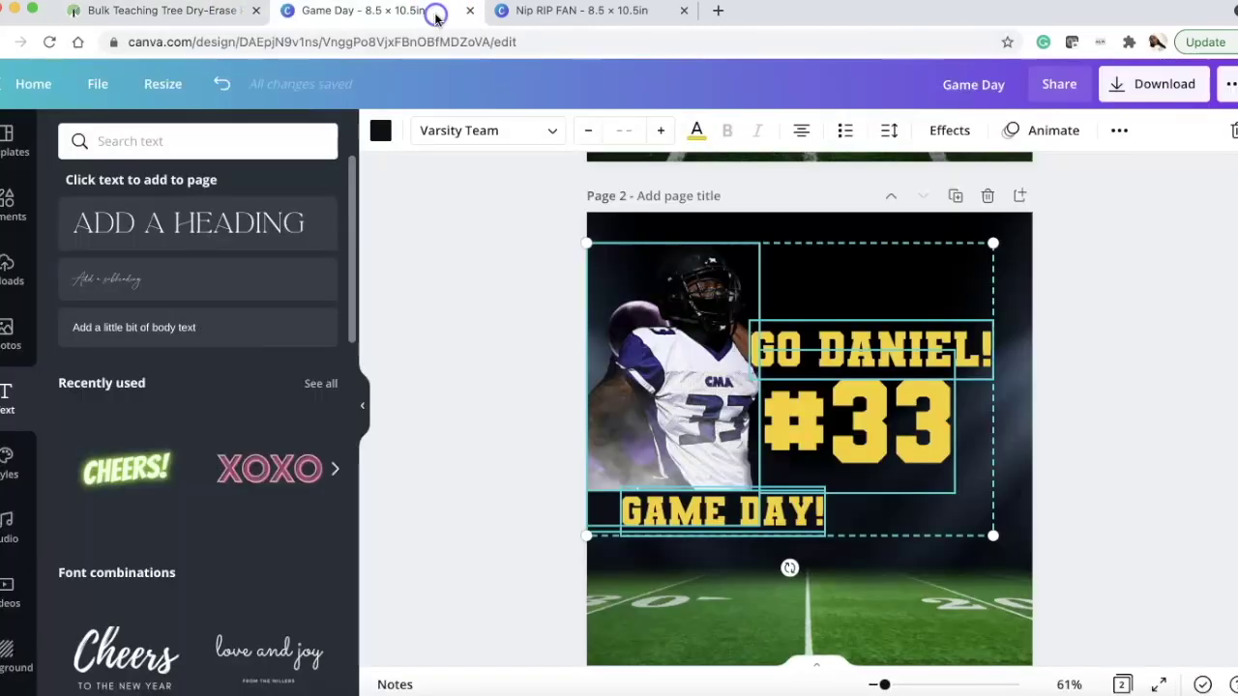
- Shrink the selected photo, shape and text lines slightly more, keeping them against the page's left edge
{"action": "left_click", "coordinate": [435, 13]}
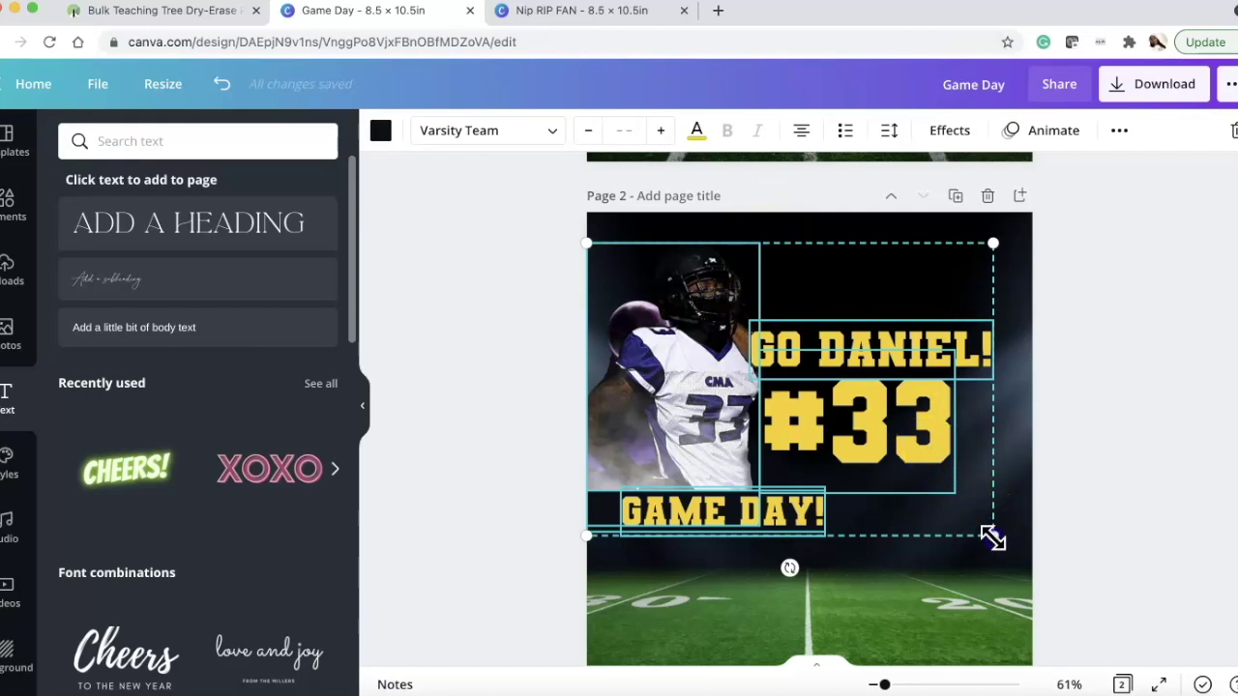
{"action": "left_click_drag", "start_coordinate": [995, 538], "coordinate": [989, 539]}
{"action": "left_click", "coordinate": [795, 356]}
{"action": "left_click_drag", "start_coordinate": [795, 356], "coordinate": [792, 352]}
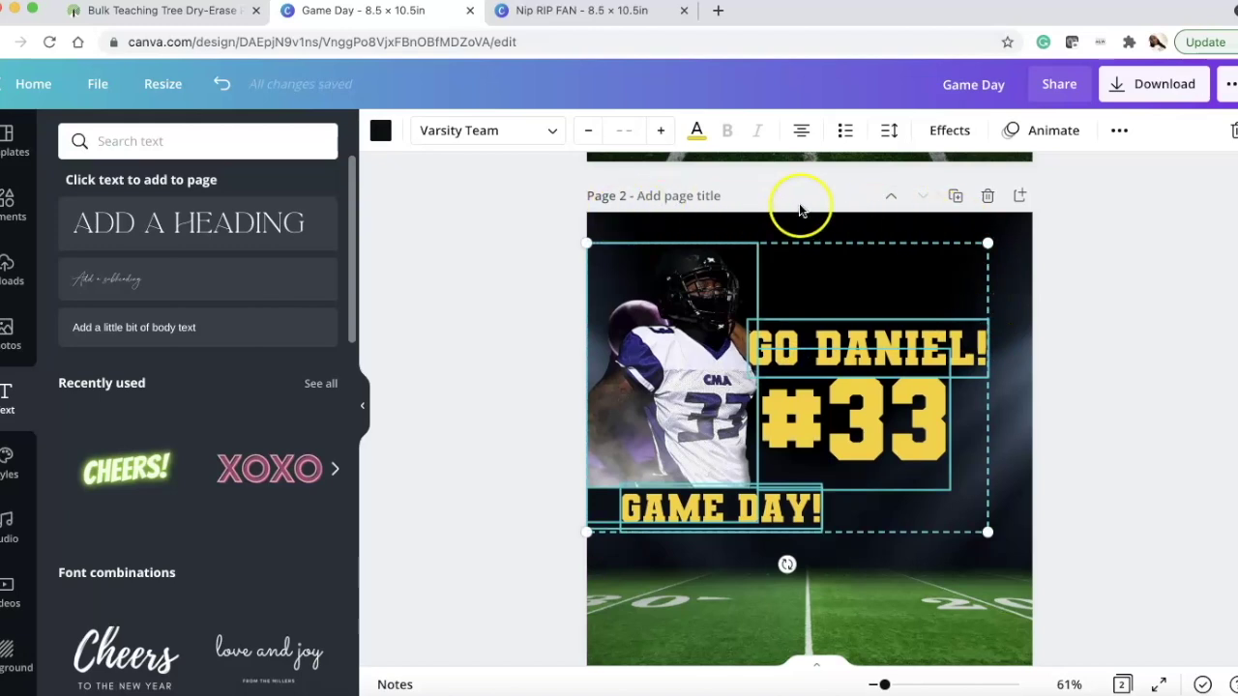
{"action": "left_click", "coordinate": [1064, 395]}
{"action": "left_click", "coordinate": [774, 506]}
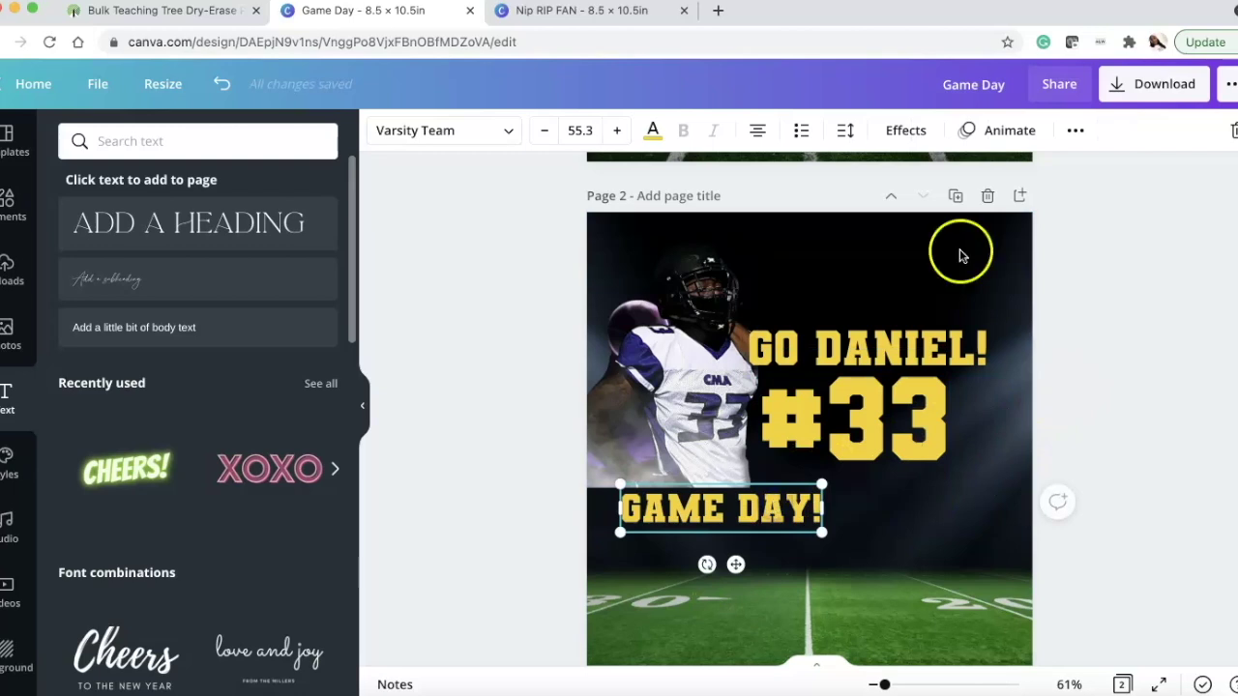
{"action": "left_click", "coordinate": [1076, 131]}
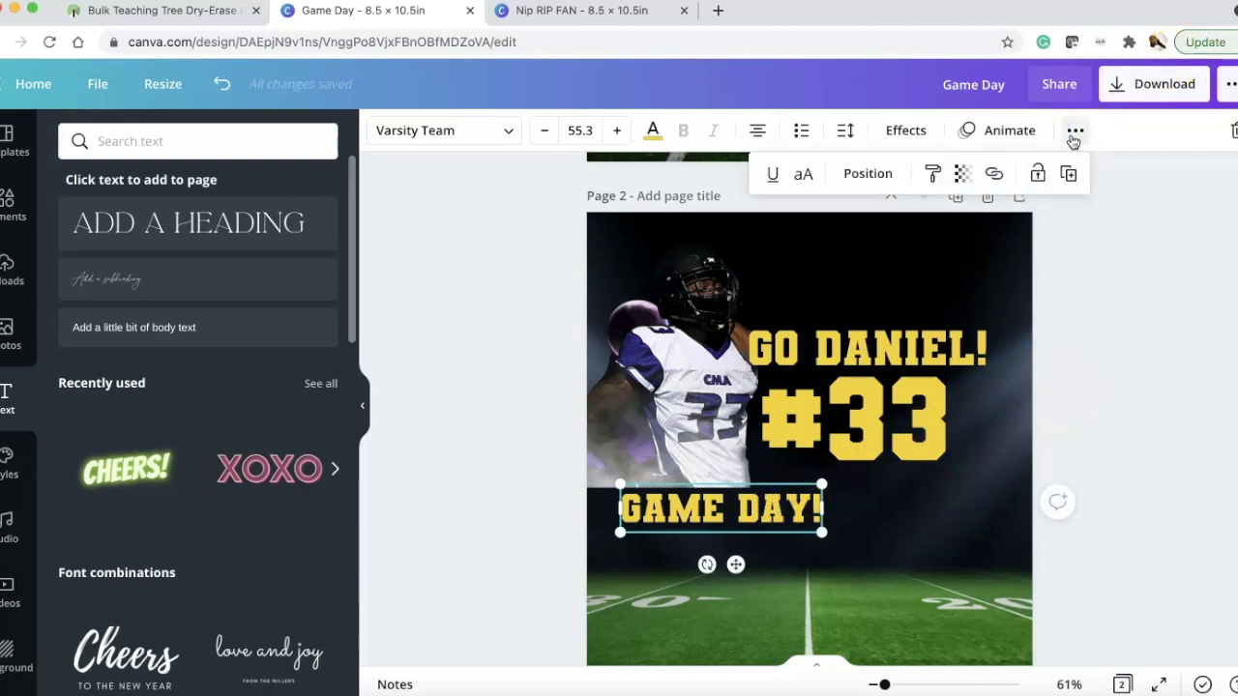
{"action": "left_click", "coordinate": [1102, 250]}
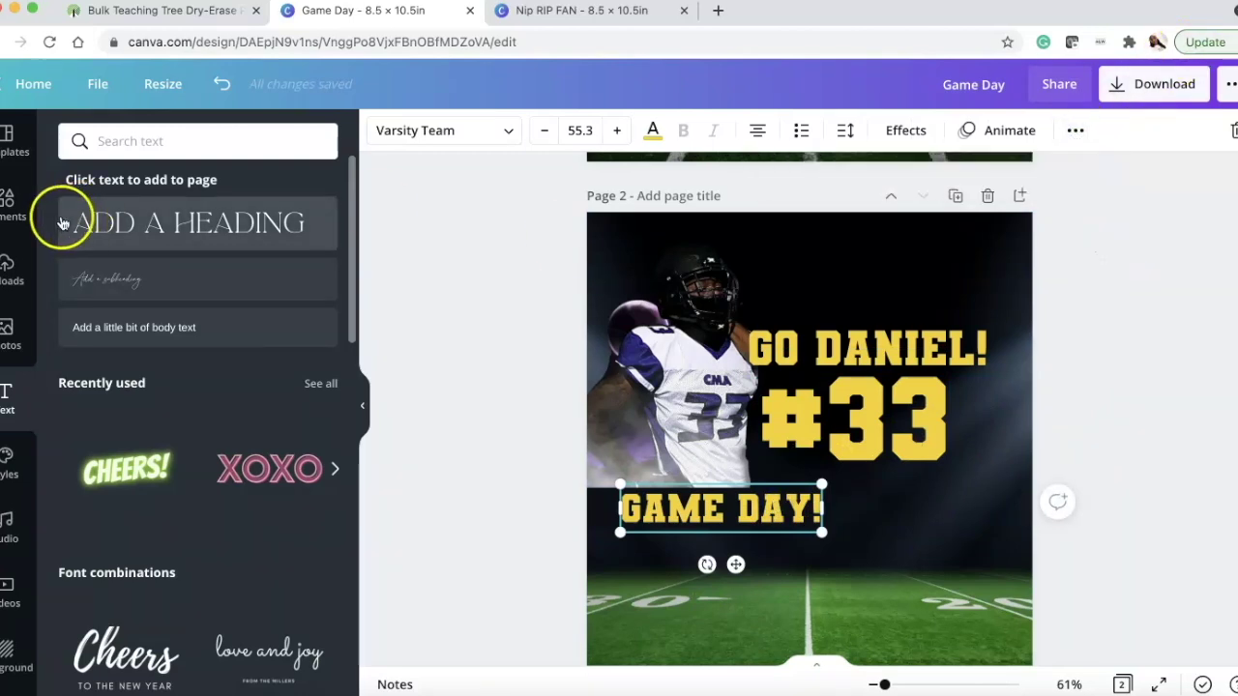
- Add a square shape to page 2, flatten it into a gray bar across the design's upper edge, and delete it
{"action": "left_click", "coordinate": [7, 203]}
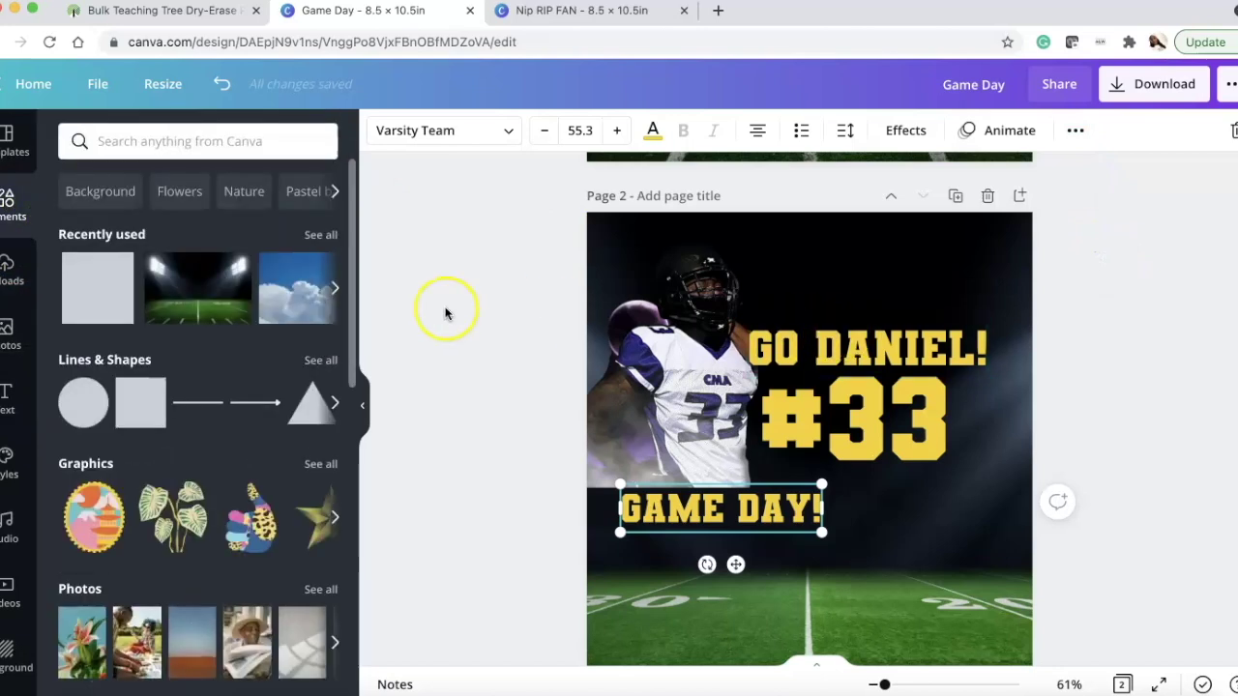
{"action": "left_click", "coordinate": [151, 391]}
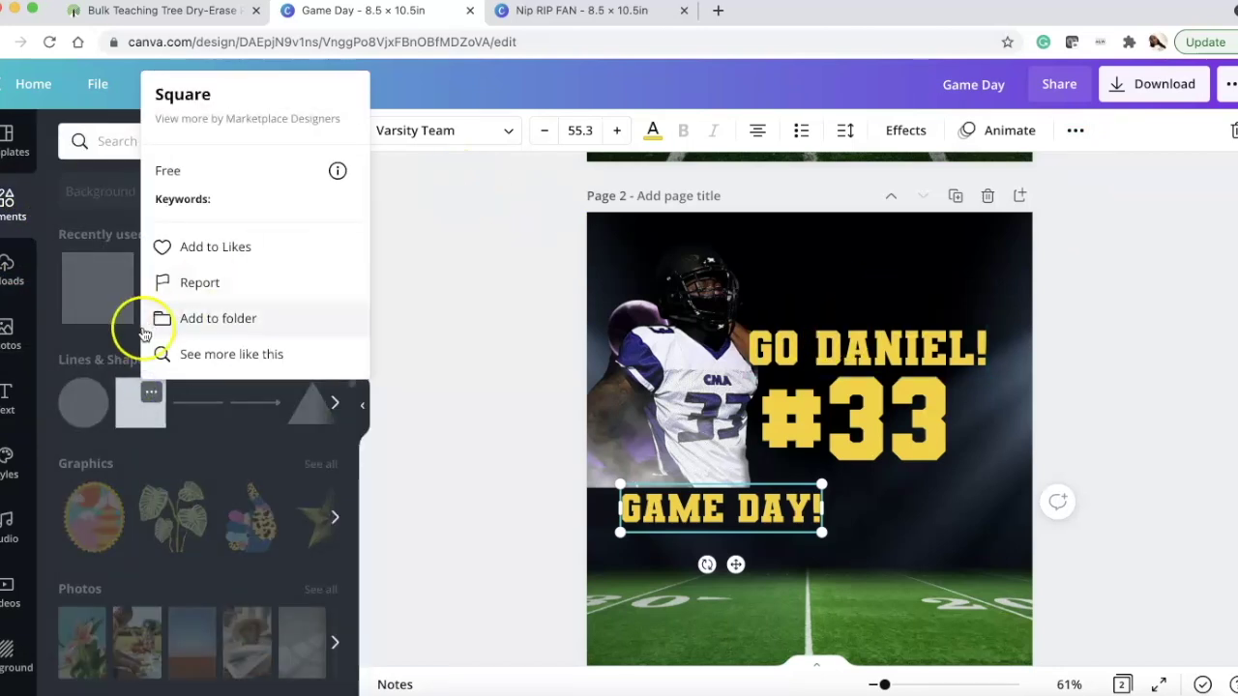
{"action": "left_click", "coordinate": [126, 405]}
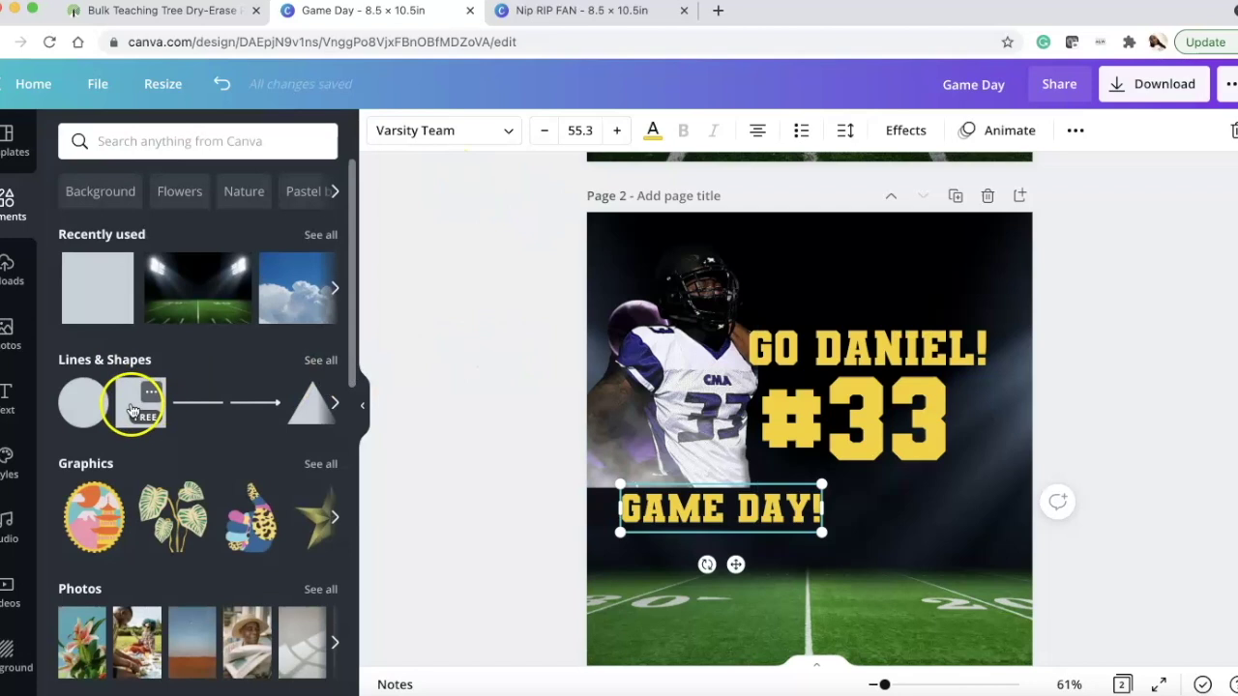
{"action": "left_click", "coordinate": [125, 395]}
{"action": "left_click_drag", "start_coordinate": [815, 372], "coordinate": [859, 262]}
{"action": "left_click", "coordinate": [978, 545]}
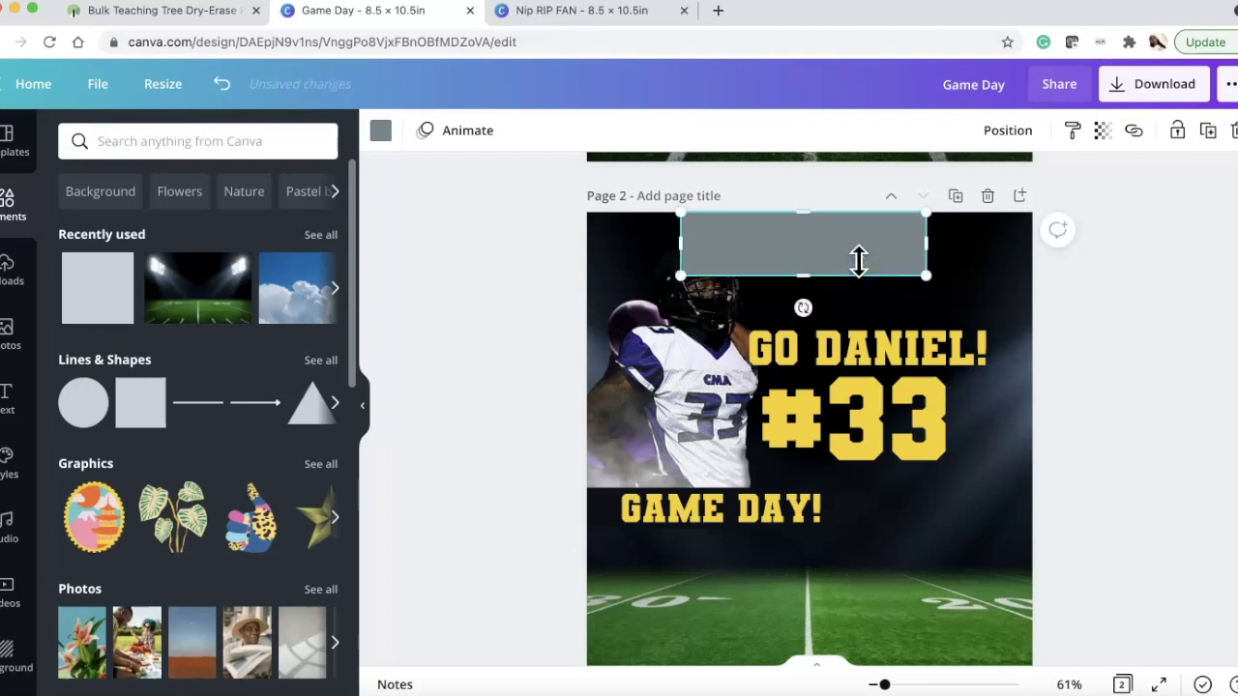
{"action": "left_click_drag", "start_coordinate": [807, 213], "coordinate": [807, 223]}
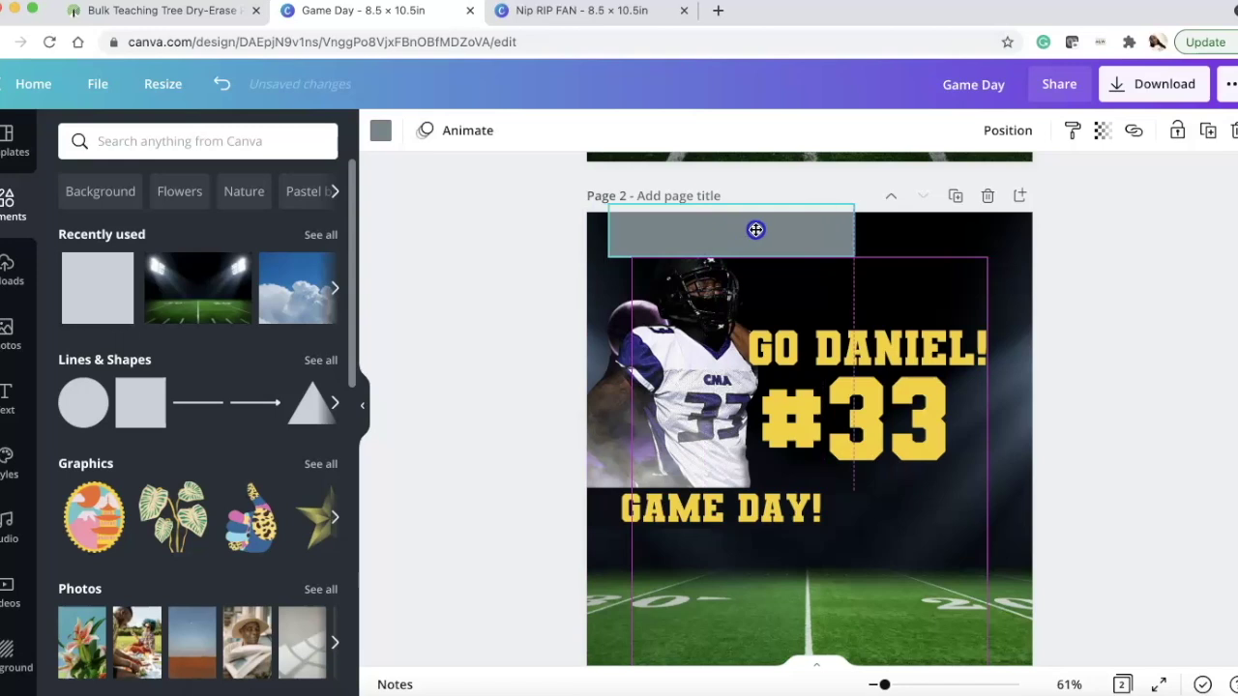
{"action": "left_click_drag", "start_coordinate": [754, 229], "coordinate": [816, 237]}
{"action": "key", "text": "Delete"}
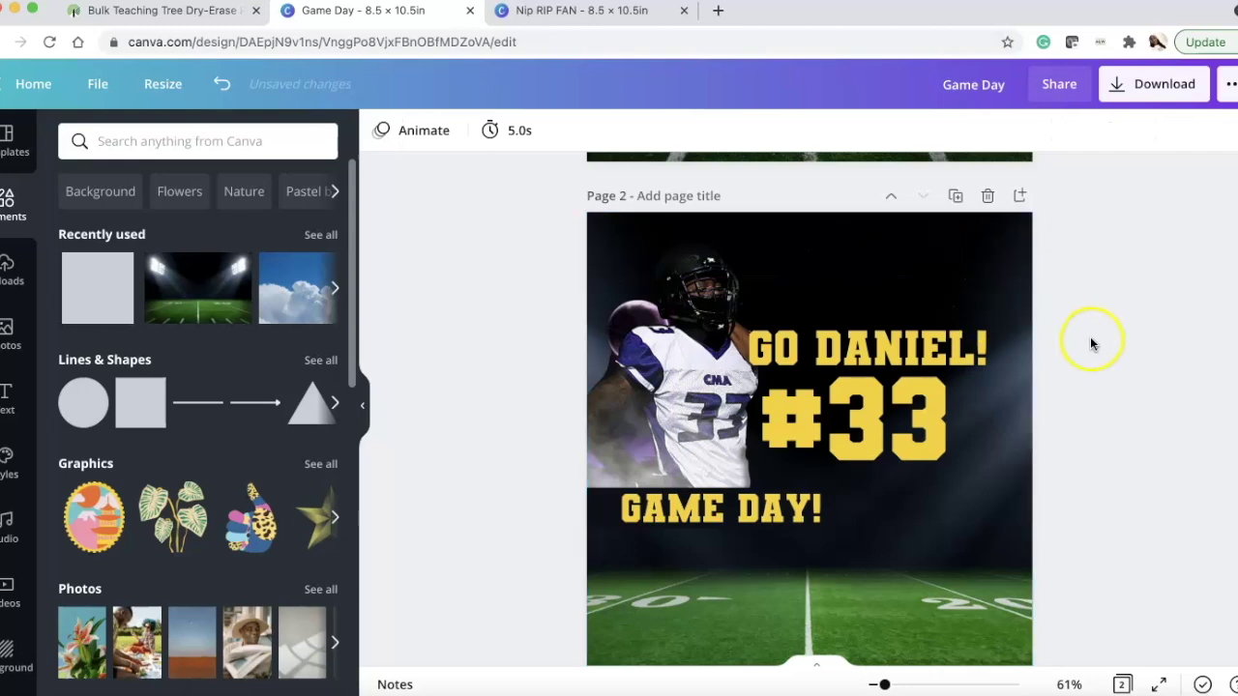
- Group the player photo, cover shape and all text lines on page 2, and compare the layout with page 1
{"action": "key", "text": "super+a"}
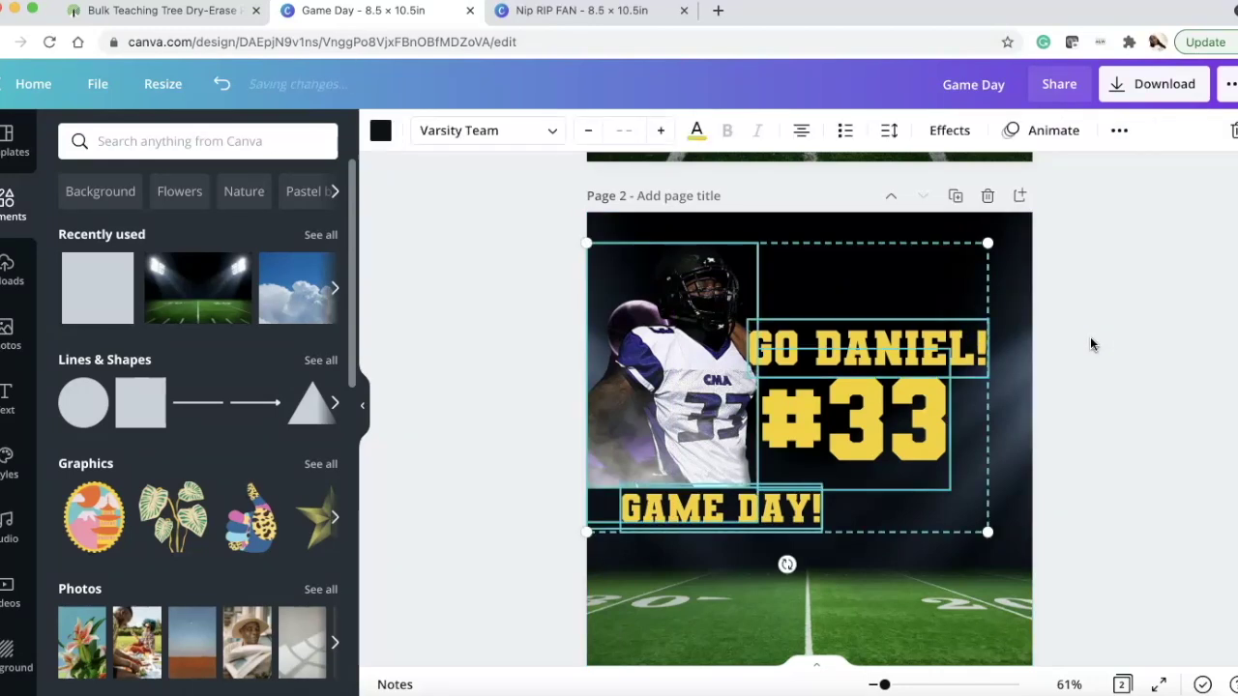
{"action": "left_click", "coordinate": [1119, 130]}
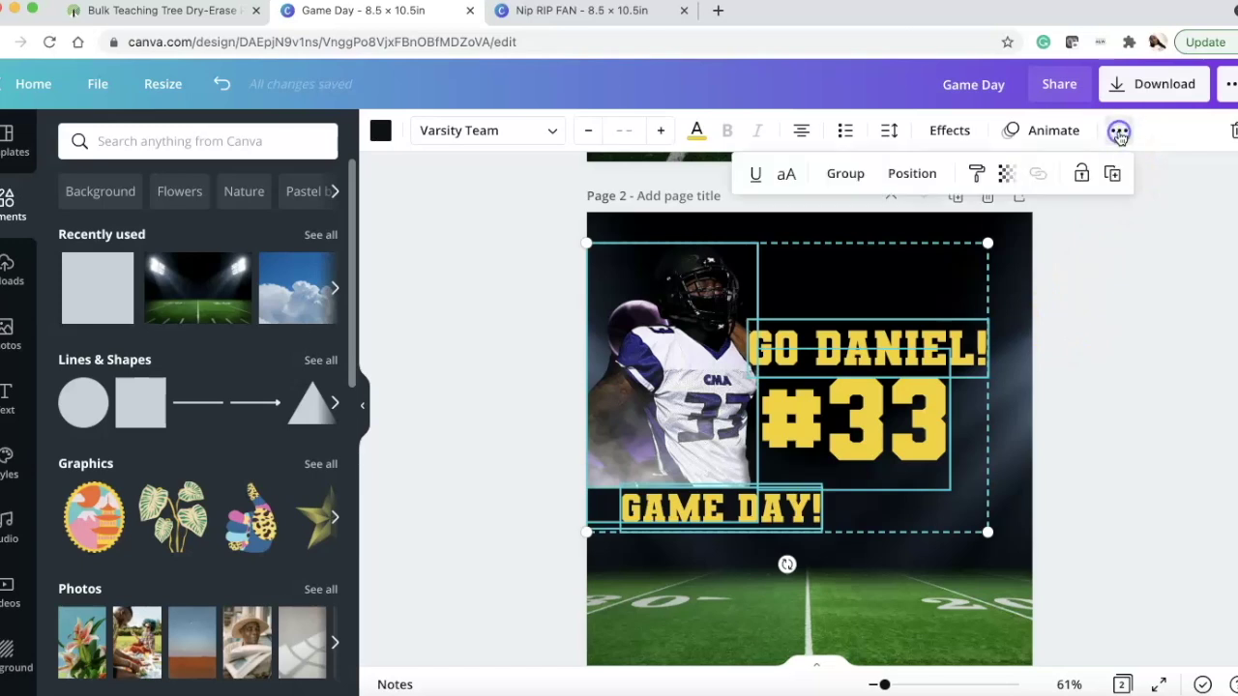
{"action": "left_click", "coordinate": [845, 174]}
{"action": "left_click", "coordinate": [1094, 320]}
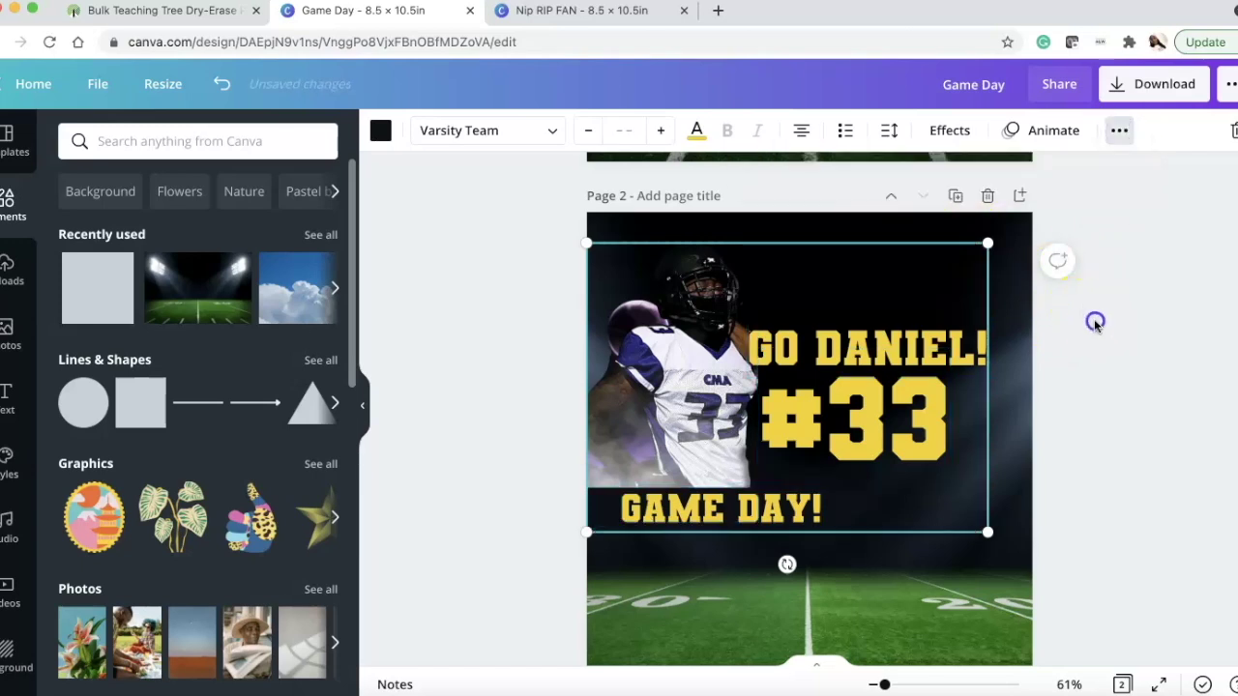
{"action": "left_click", "coordinate": [1095, 324]}
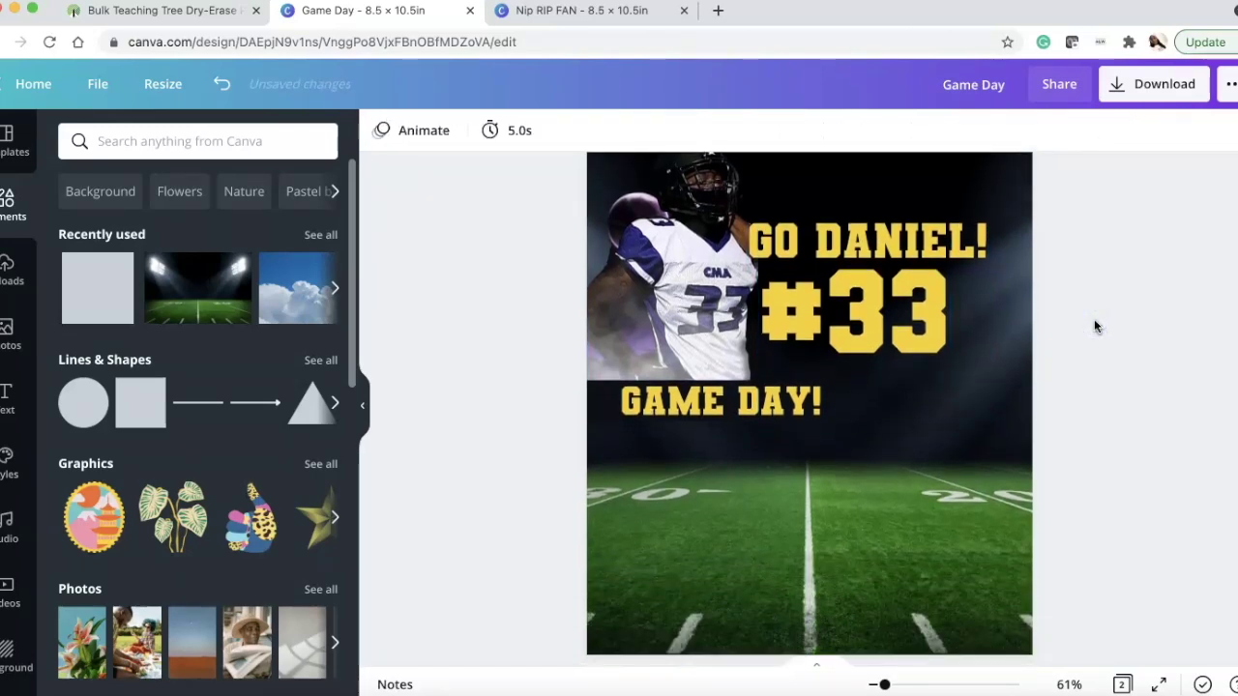
{"action": "scroll", "coordinate": [1095, 326], "scroll_direction": "up", "scroll_amount": 2}
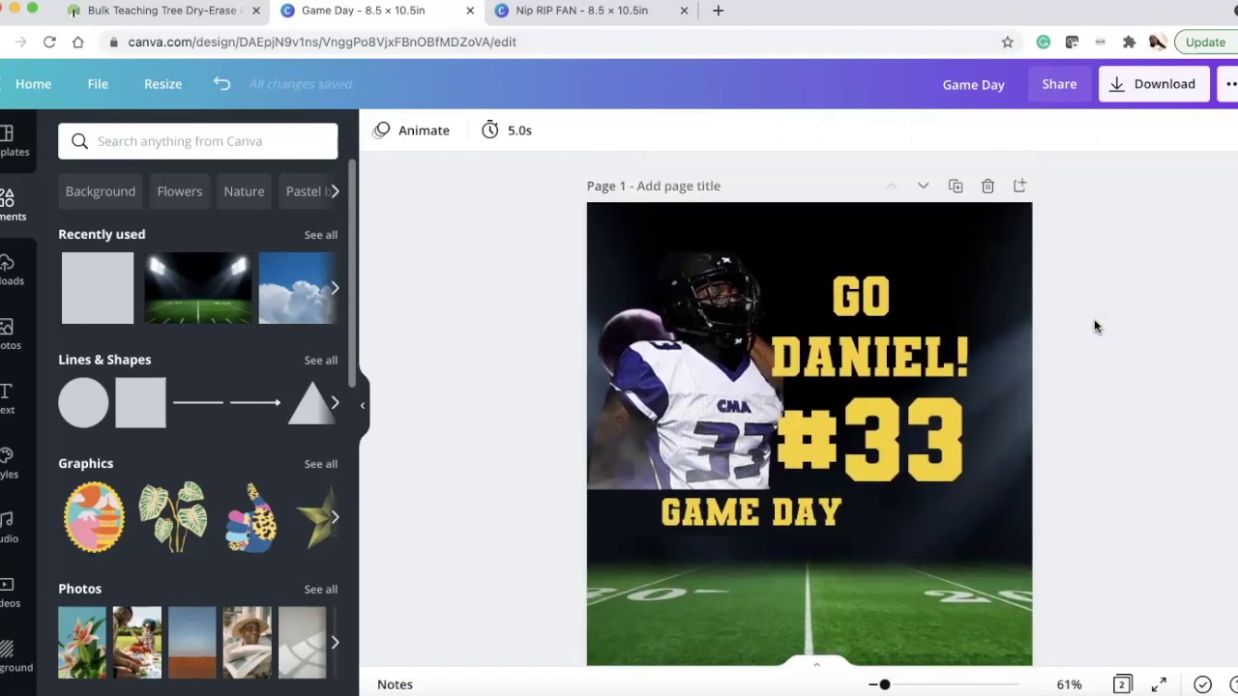
{"action": "scroll", "coordinate": [1094, 326], "scroll_direction": "down", "scroll_amount": 5}
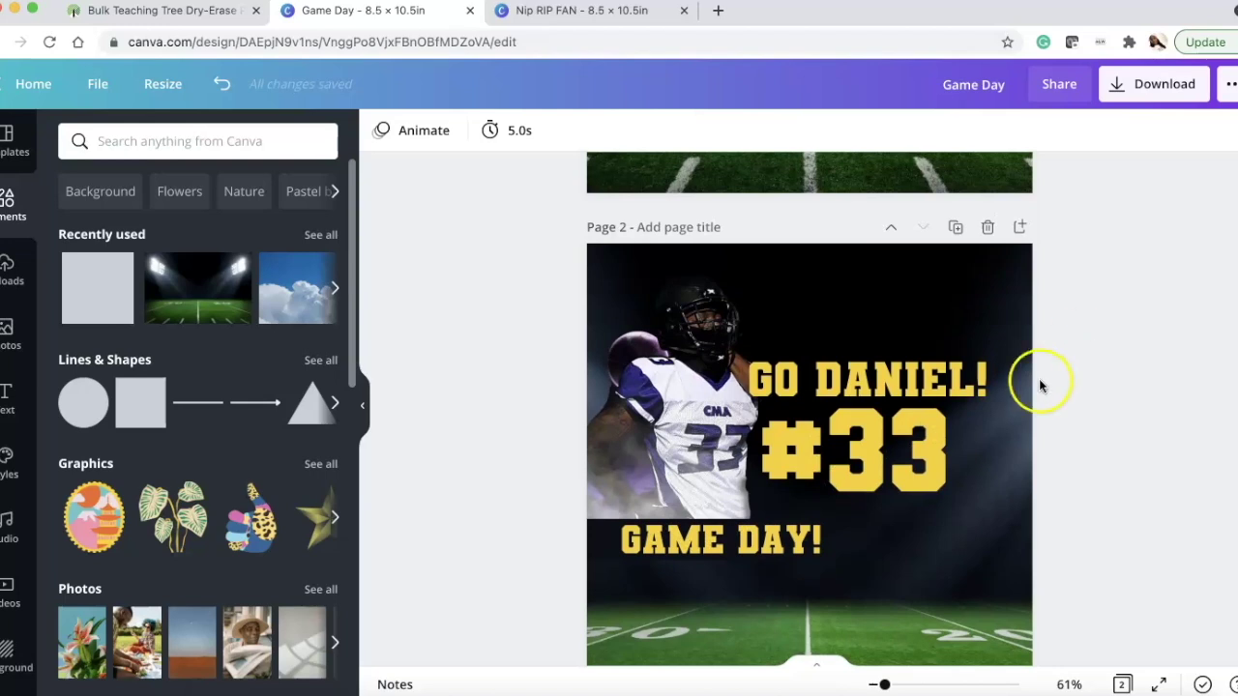
- Ungroup the photo, cover shape and text lines on page 2
{"action": "left_click", "coordinate": [931, 452]}
{"action": "left_click", "coordinate": [1067, 132]}
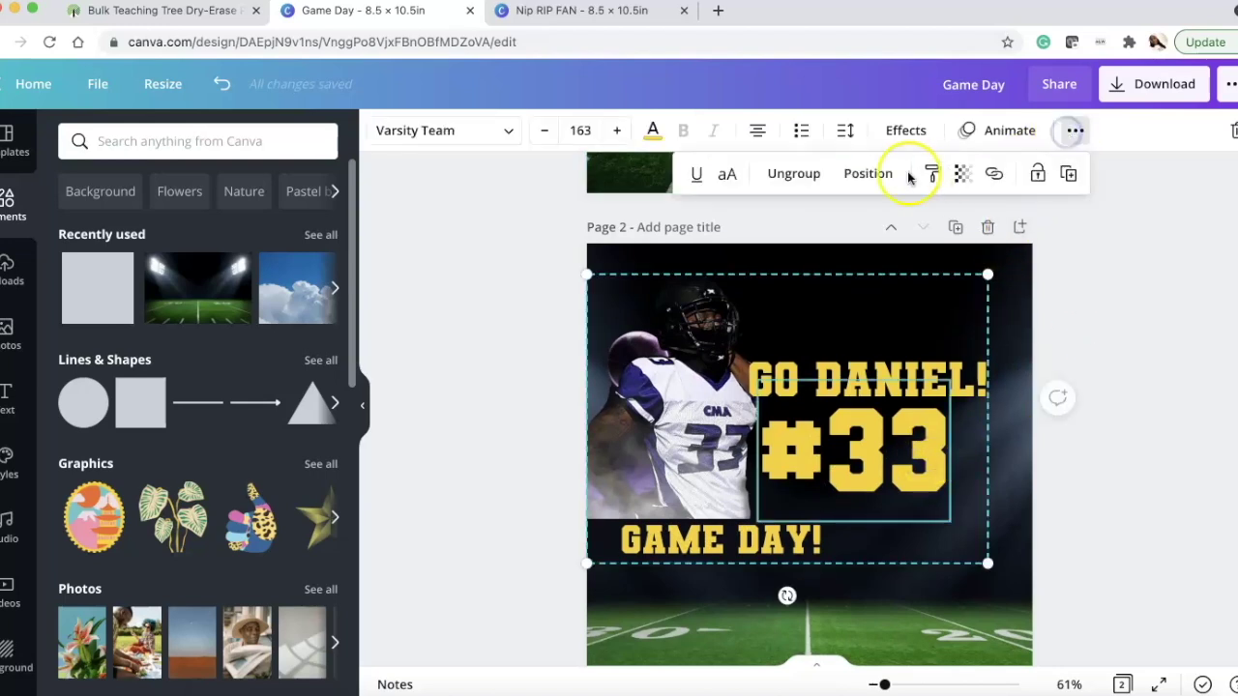
{"action": "left_click", "coordinate": [801, 171]}
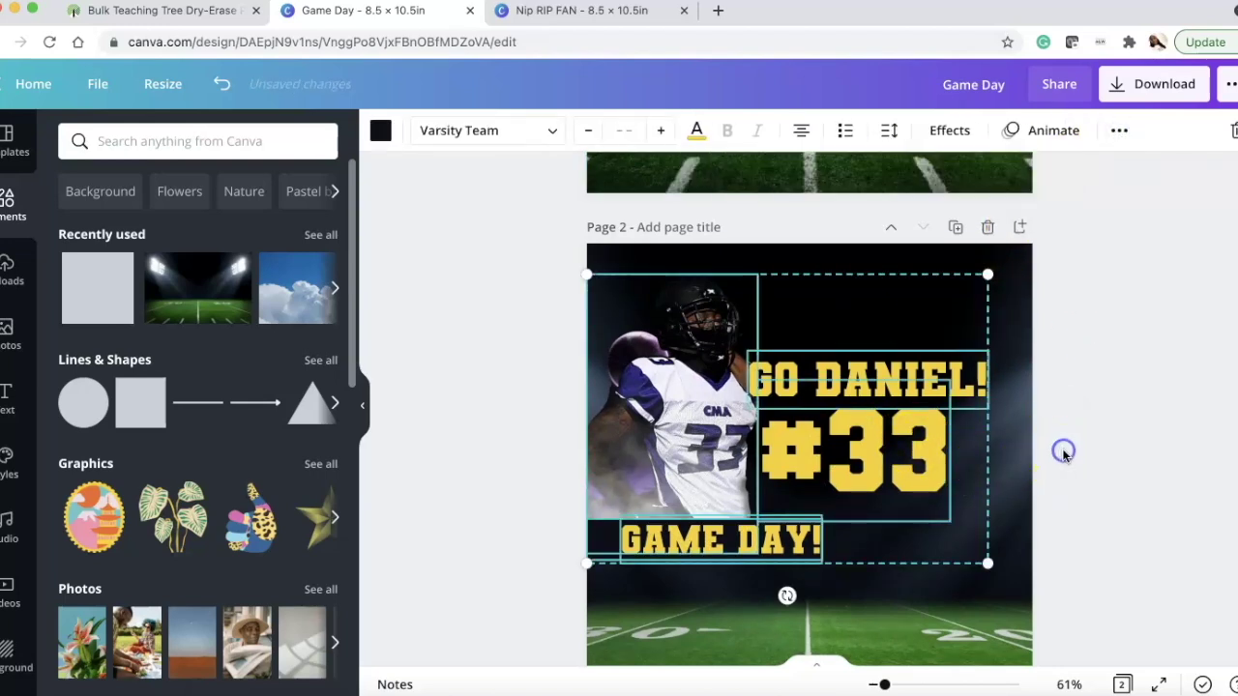
{"action": "left_click", "coordinate": [1146, 465]}
- Enlarge the #33 text to about size 199, position it beneath the name line, and save the design
{"action": "left_click", "coordinate": [938, 476]}
{"action": "left_click_drag", "start_coordinate": [956, 524], "coordinate": [990, 559]}
{"action": "left_click_drag", "start_coordinate": [947, 464], "coordinate": [949, 458]}
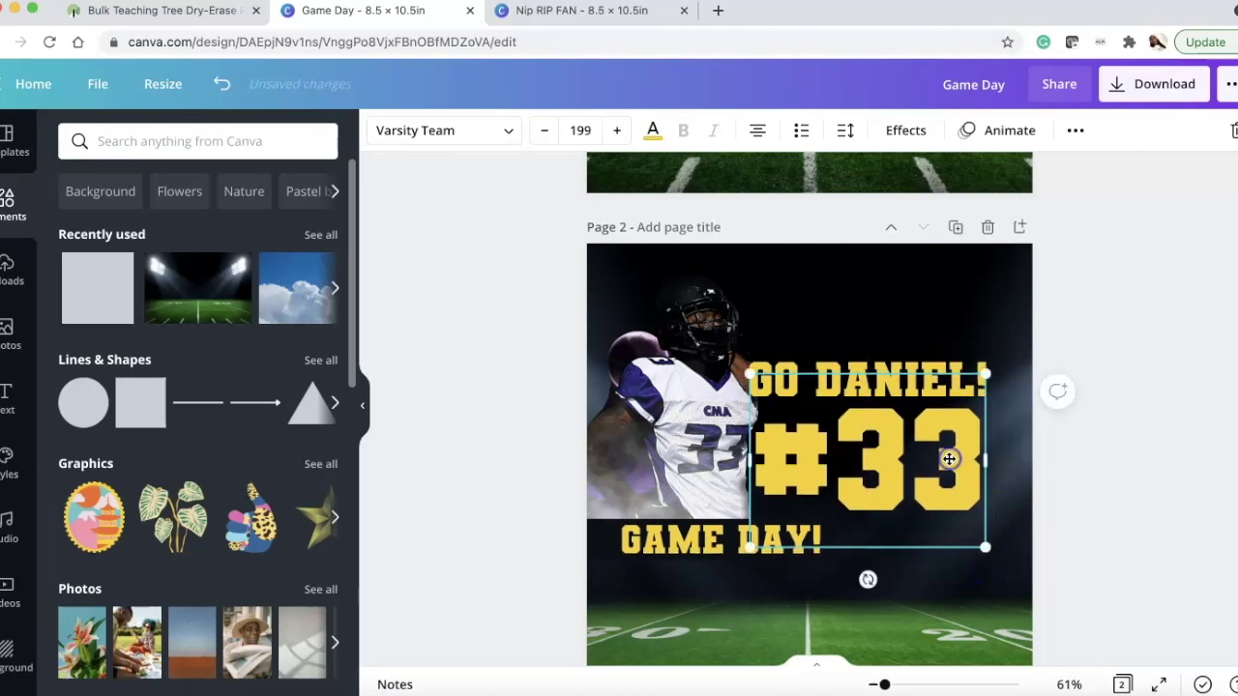
{"action": "left_click", "coordinate": [1118, 441]}
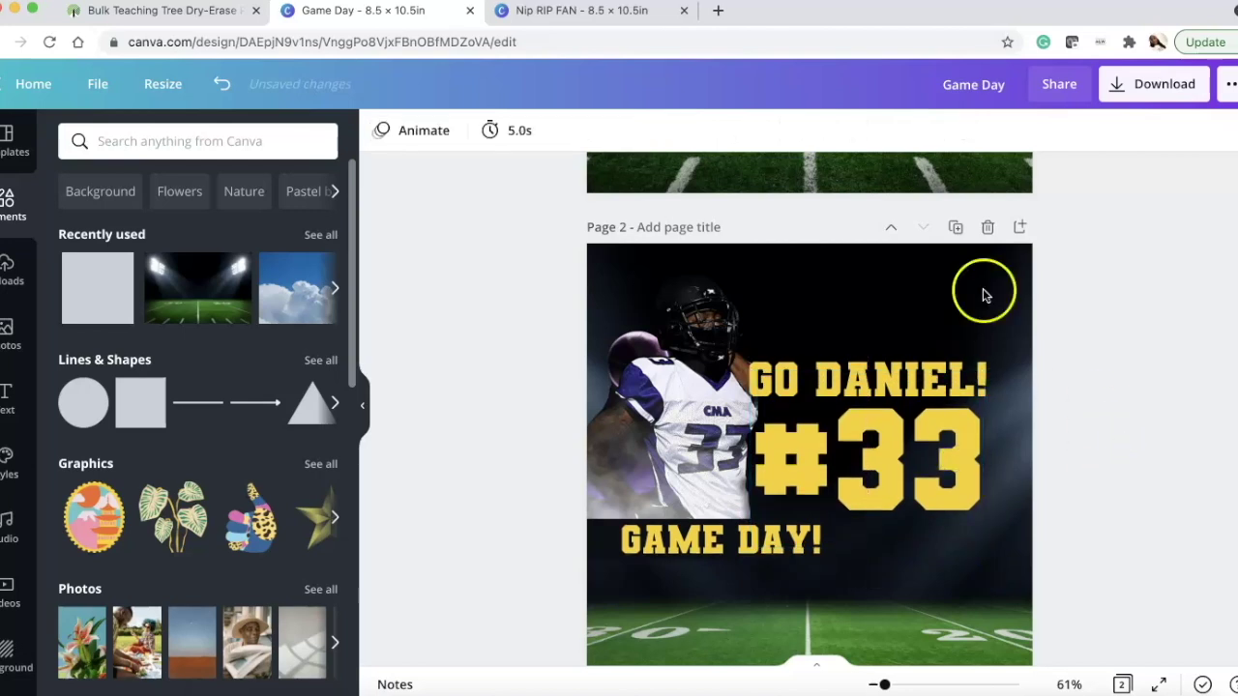
{"action": "left_click", "coordinate": [102, 84]}
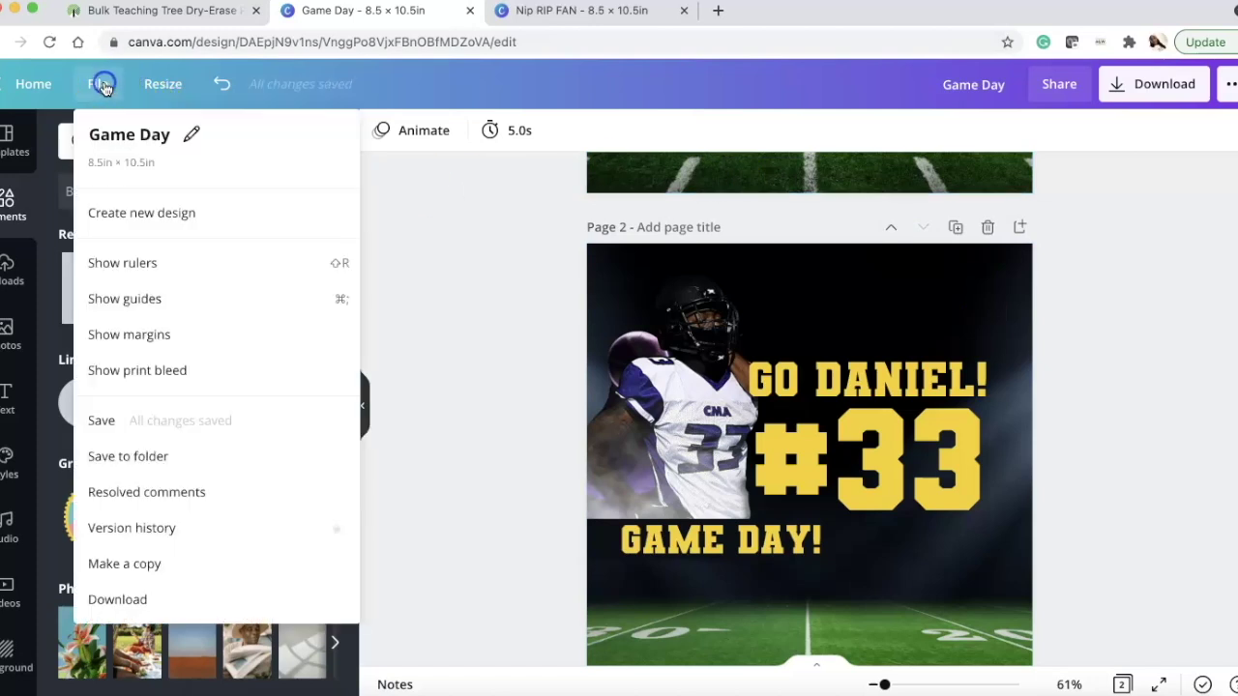
{"action": "left_click", "coordinate": [169, 421]}
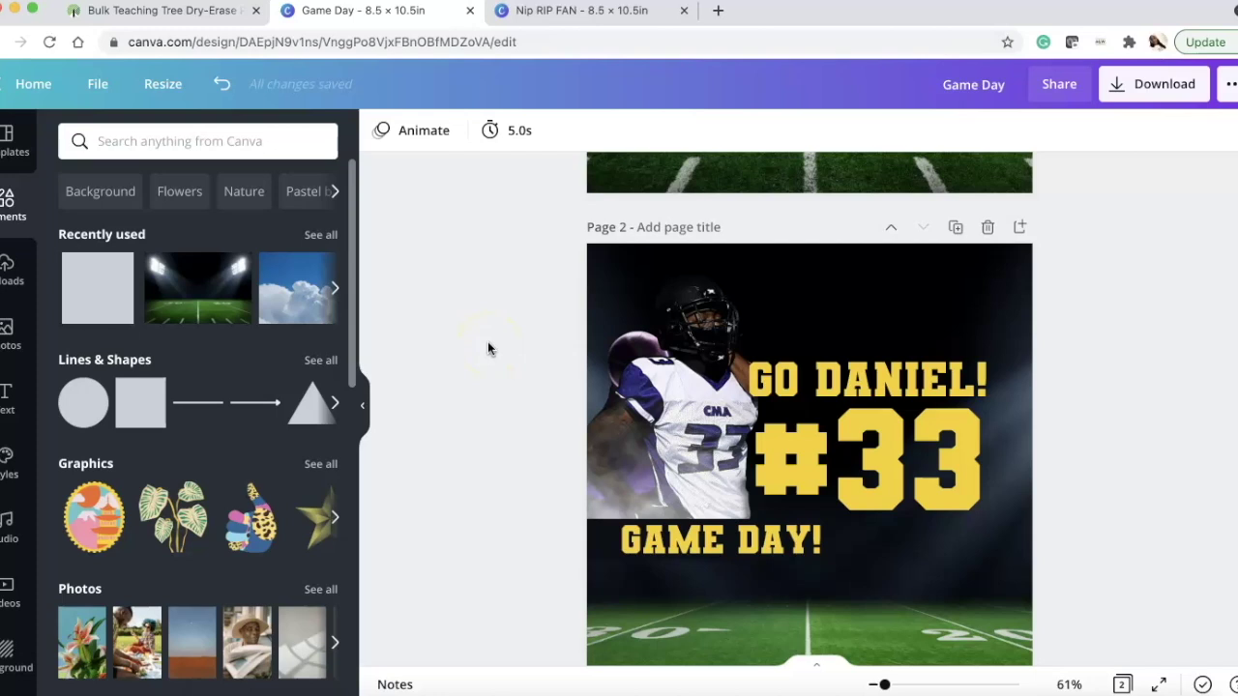
- Switch to the Nip RIP FAN design and add a blank second page
{"action": "left_click", "coordinate": [611, 19]}
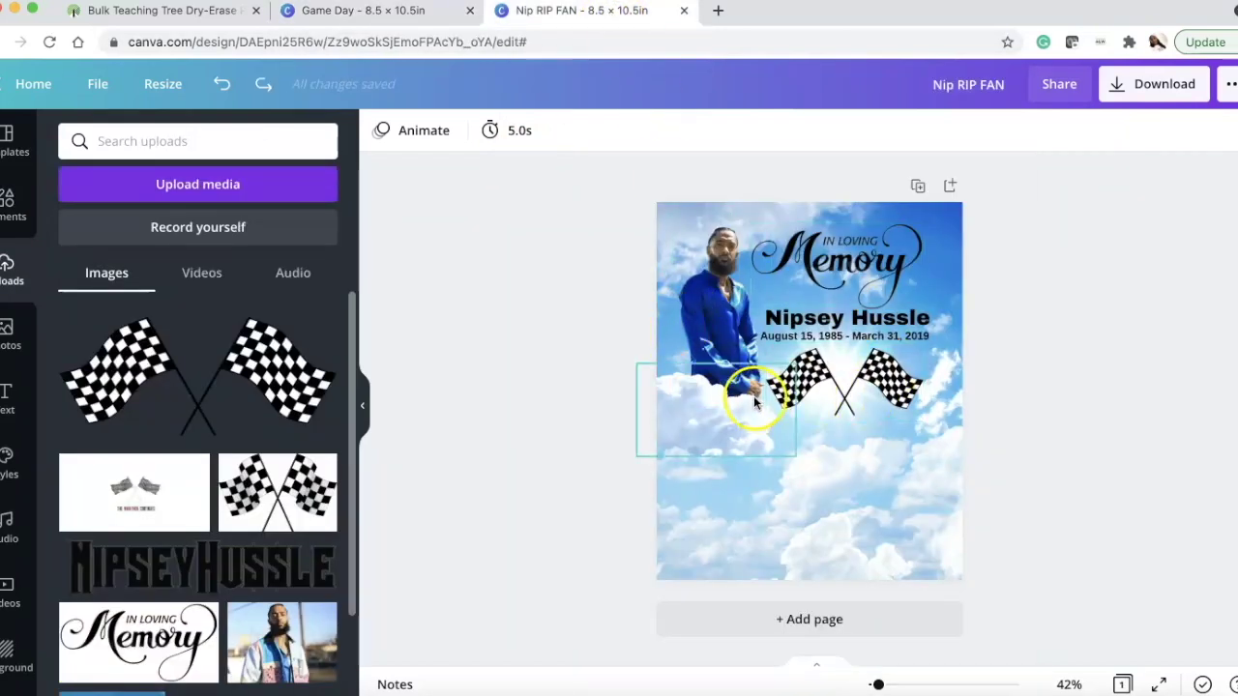
{"action": "left_click", "coordinate": [856, 627]}
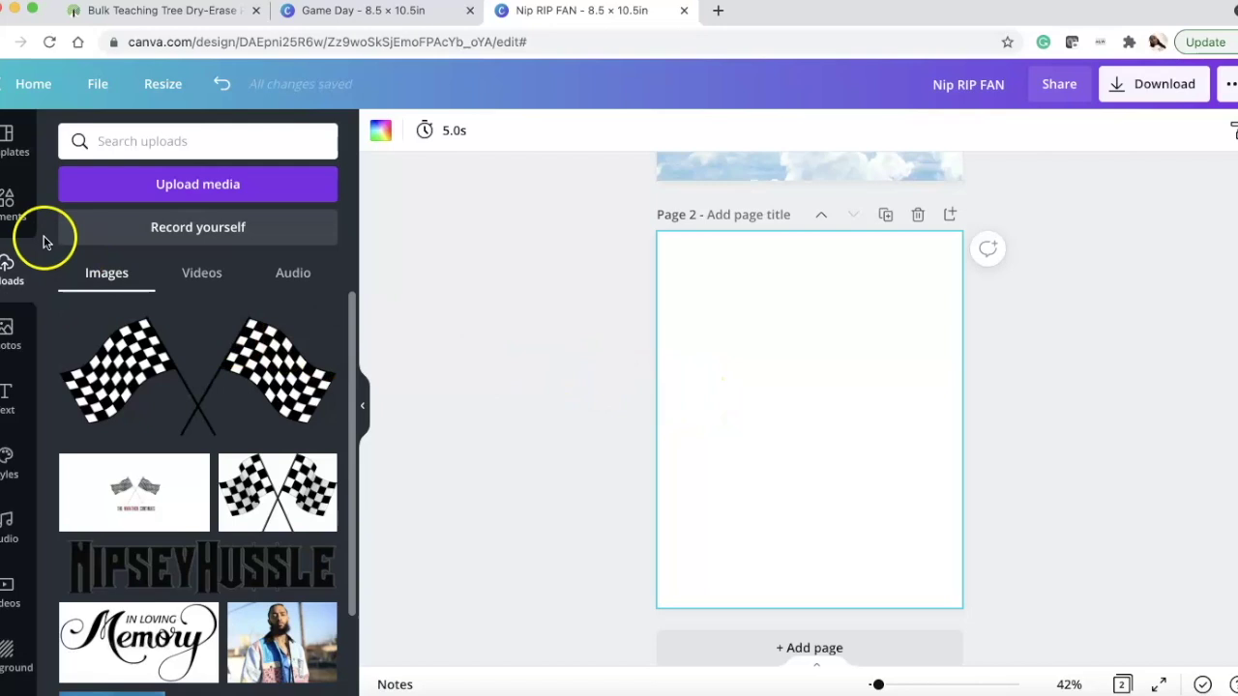
- Search the stock photos for clouds and add the bright blue sky photo with the sun and white clouds to page 2
{"action": "left_click", "coordinate": [8, 334]}
{"action": "left_click", "coordinate": [214, 140]}
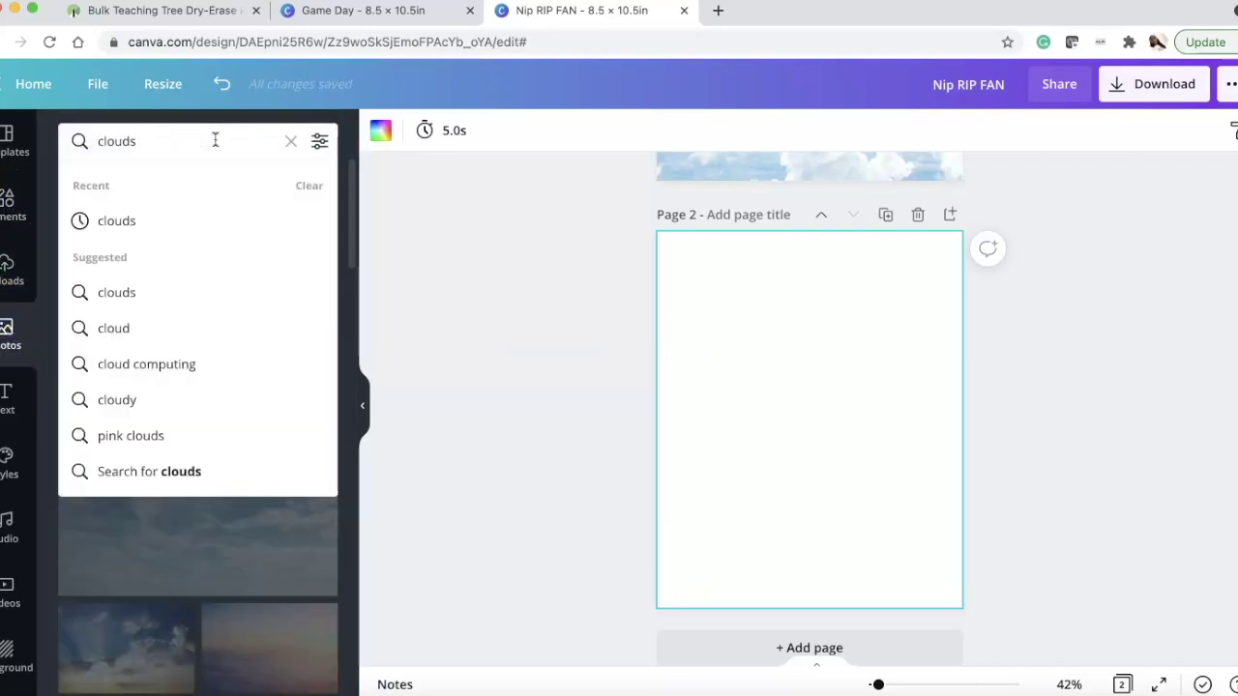
{"action": "key", "text": "Return"}
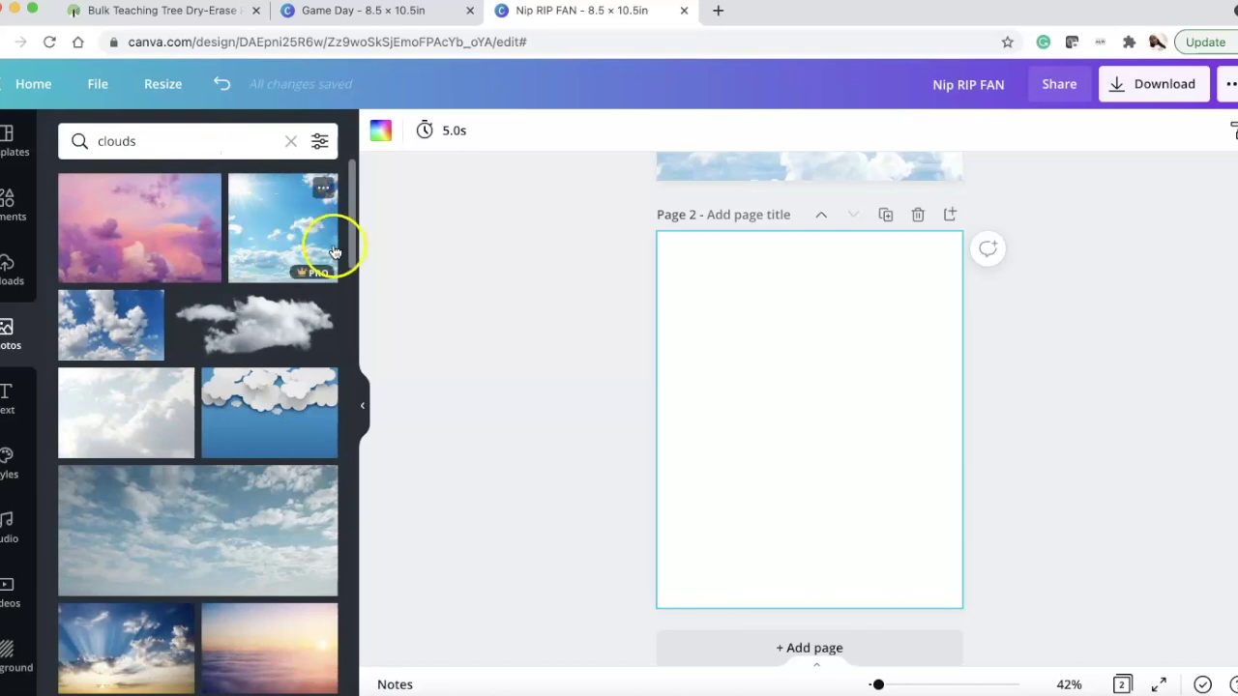
{"action": "scroll", "coordinate": [189, 446], "scroll_direction": "down", "scroll_amount": 3}
{"action": "scroll", "coordinate": [188, 450], "scroll_direction": "down", "scroll_amount": 4}
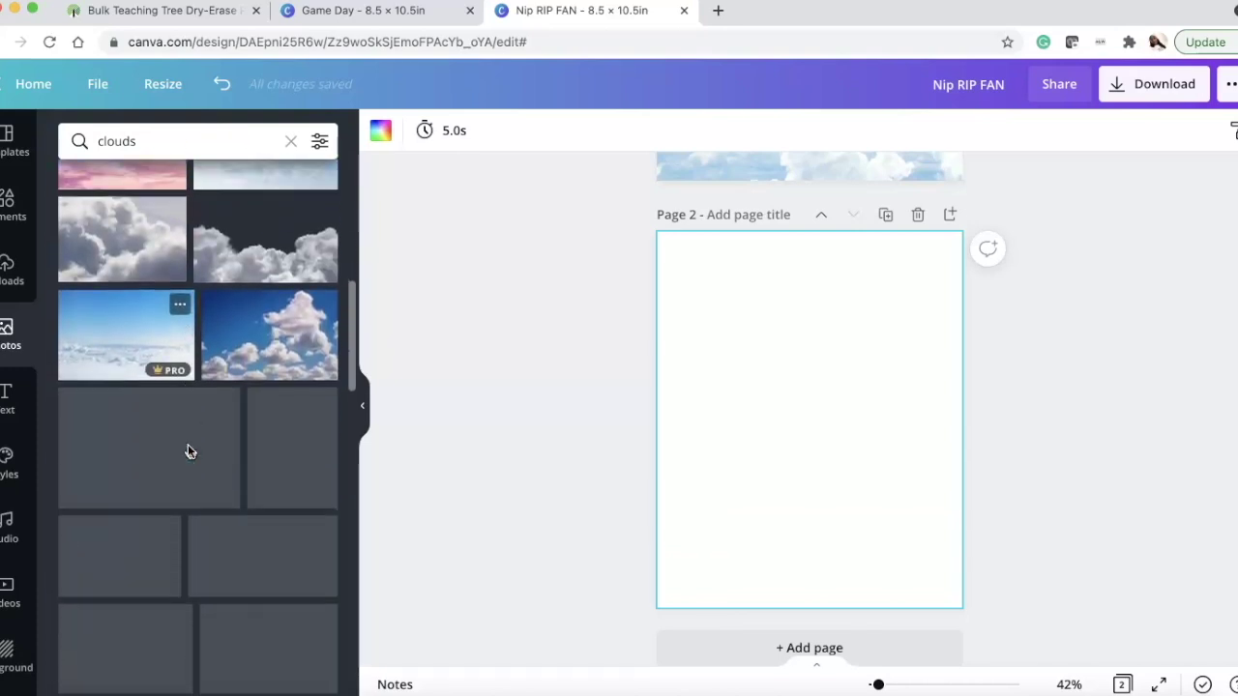
{"action": "scroll", "coordinate": [187, 451], "scroll_direction": "down", "scroll_amount": 1}
{"action": "left_click", "coordinate": [262, 483]}
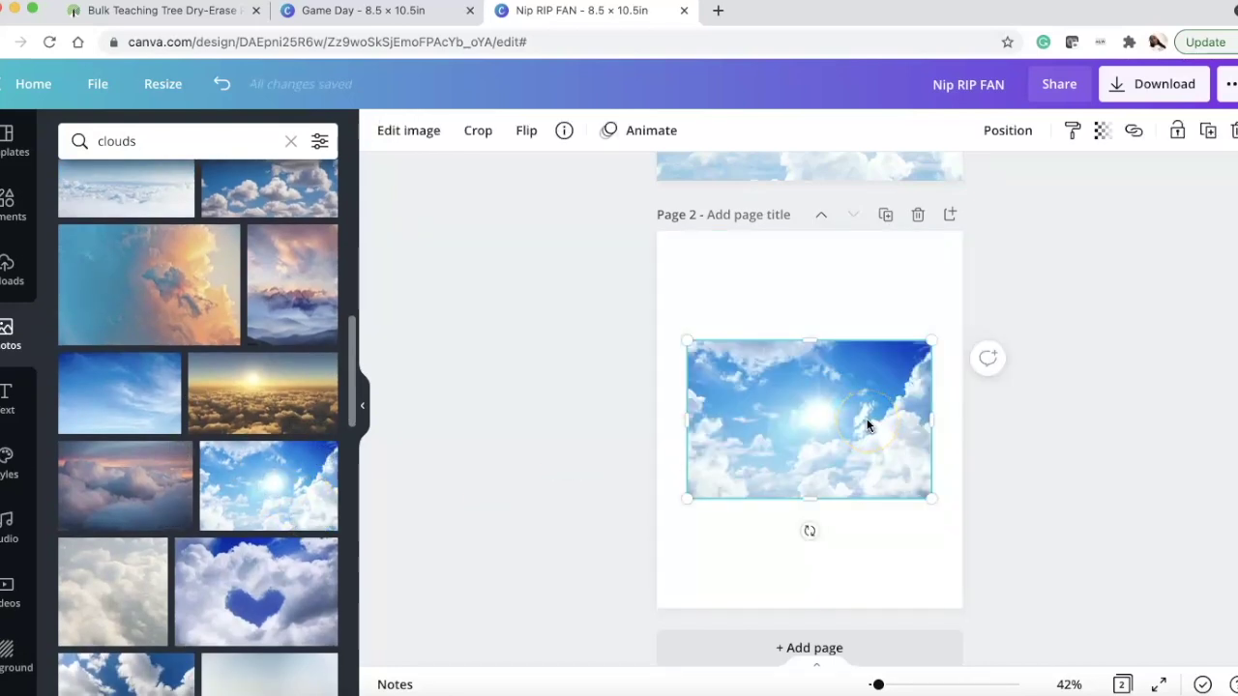
- Set the sunny cloud photo as the background image of page 2
{"action": "right_click", "coordinate": [867, 423]}
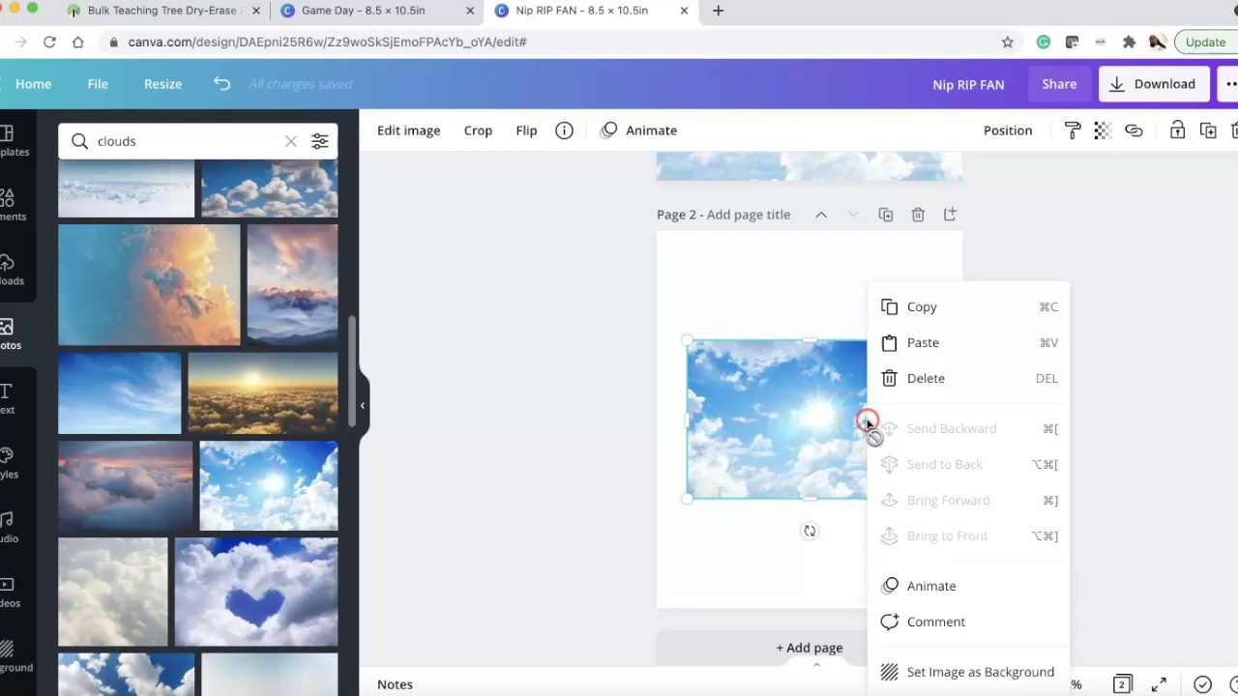
{"action": "left_click", "coordinate": [982, 671]}
{"action": "left_click", "coordinate": [1141, 501]}
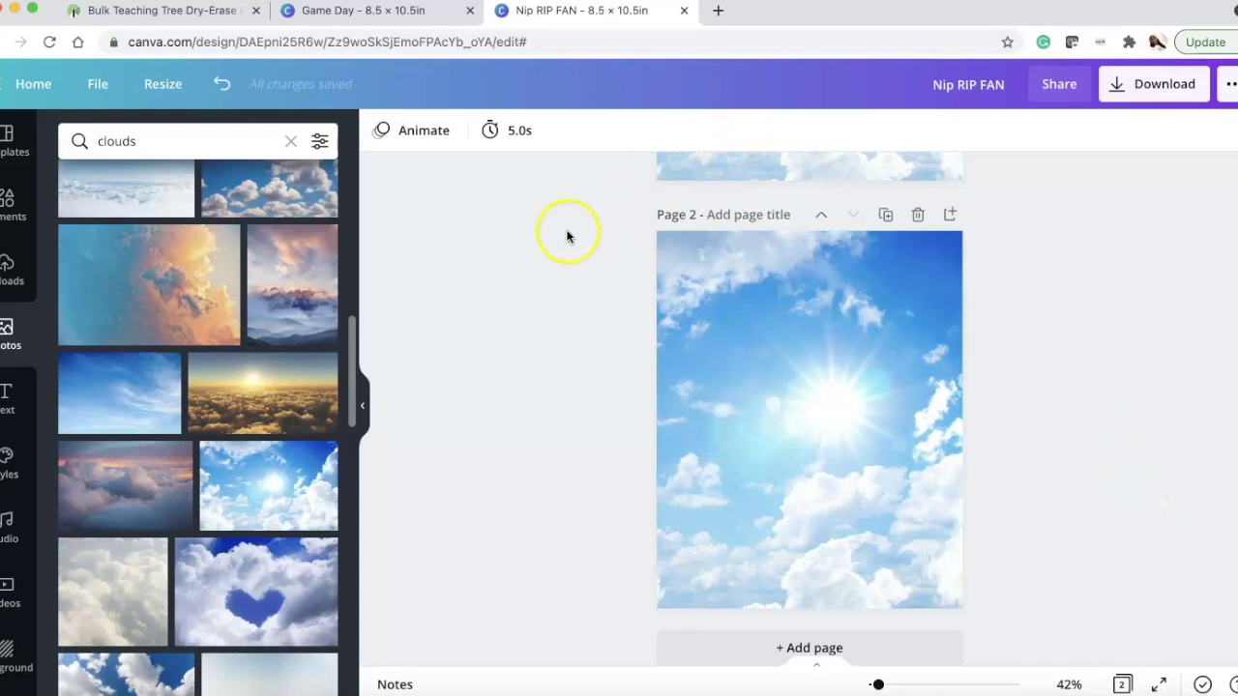
- Add the uploaded photo of the man in blue beside the car to page 2 and remove its background
{"action": "left_click", "coordinate": [14, 269]}
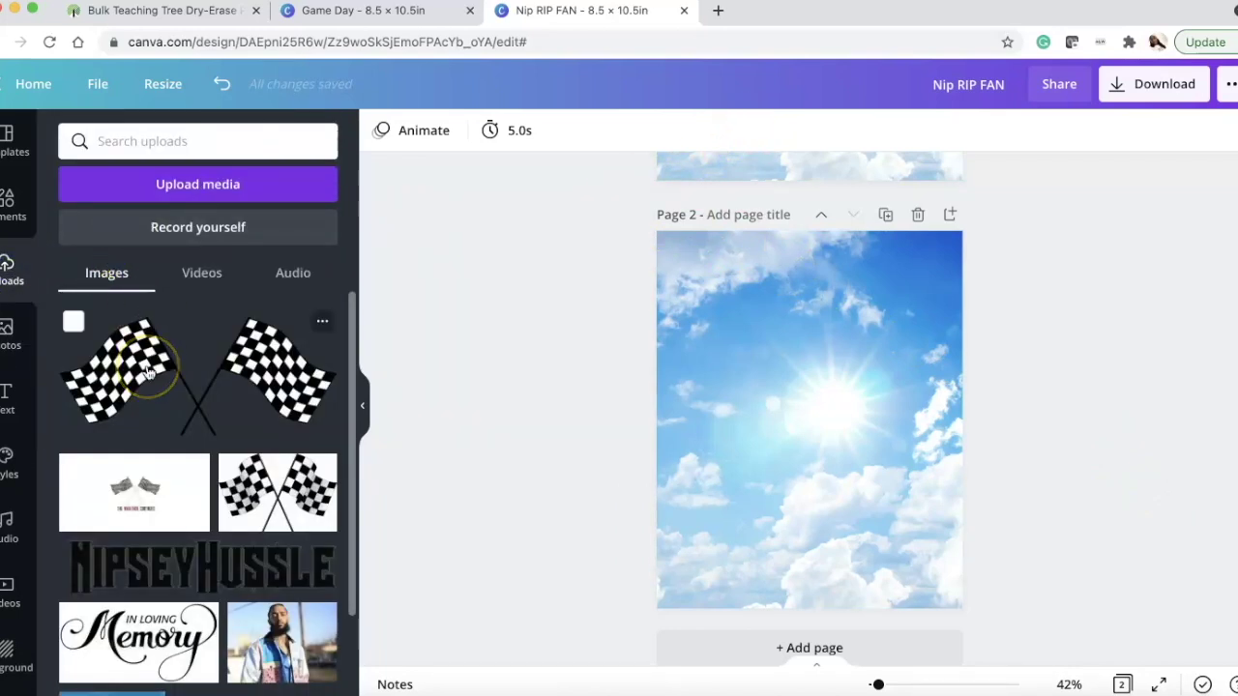
{"action": "scroll", "coordinate": [147, 373], "scroll_direction": "down", "scroll_amount": 5}
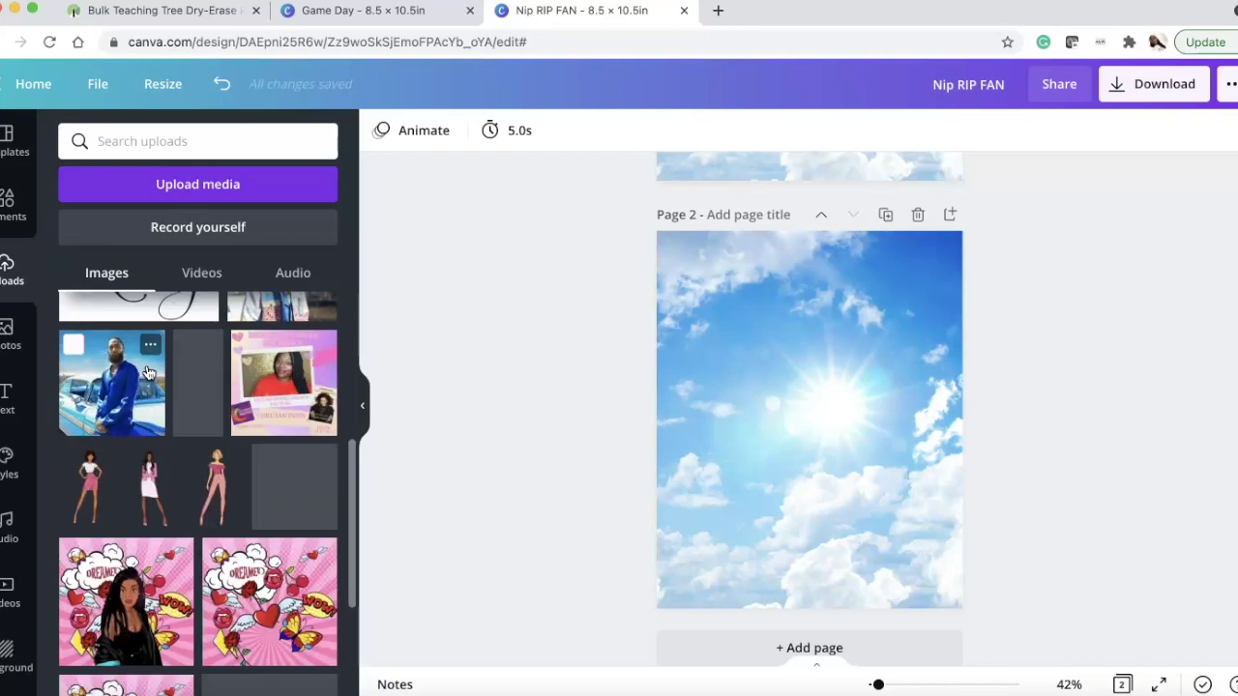
{"action": "left_click", "coordinate": [121, 379]}
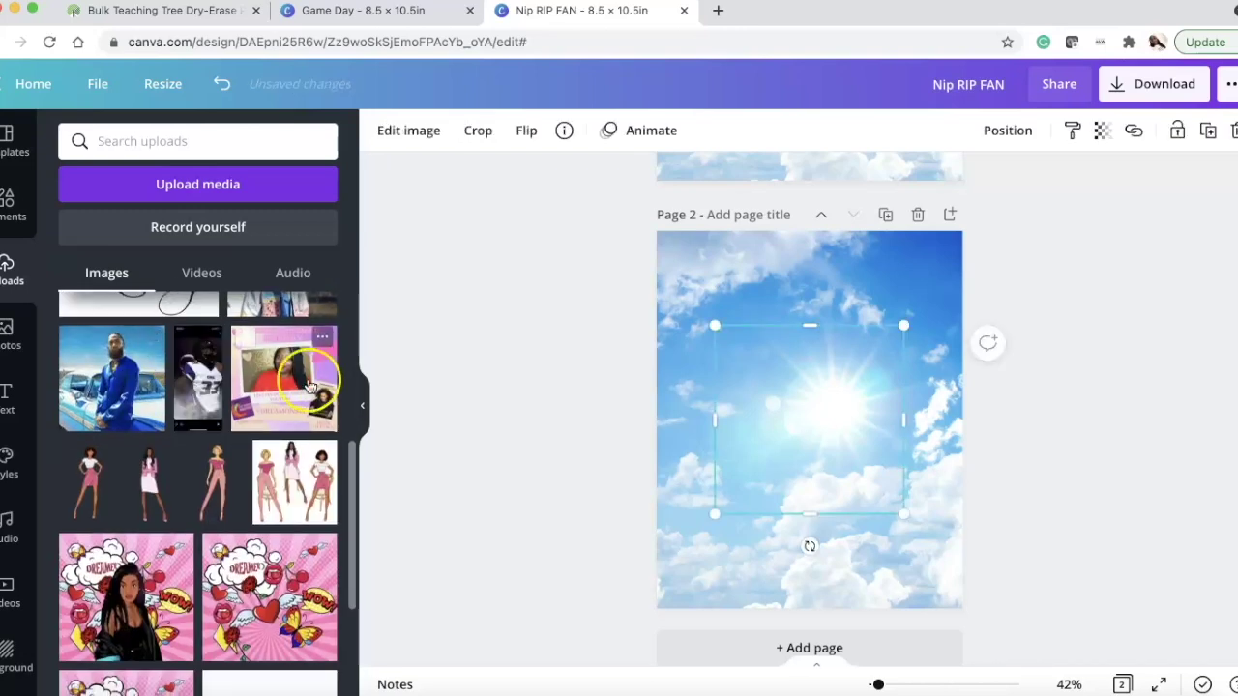
{"action": "left_click", "coordinate": [358, 405]}
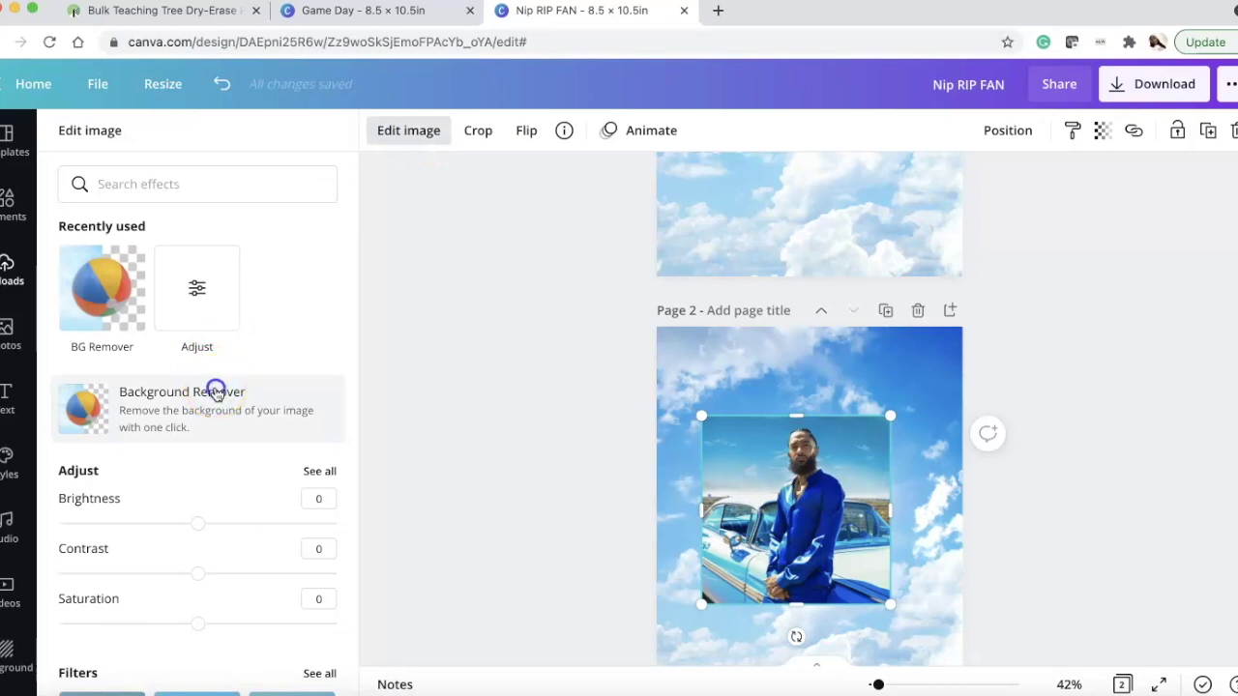
{"action": "left_click", "coordinate": [215, 392]}
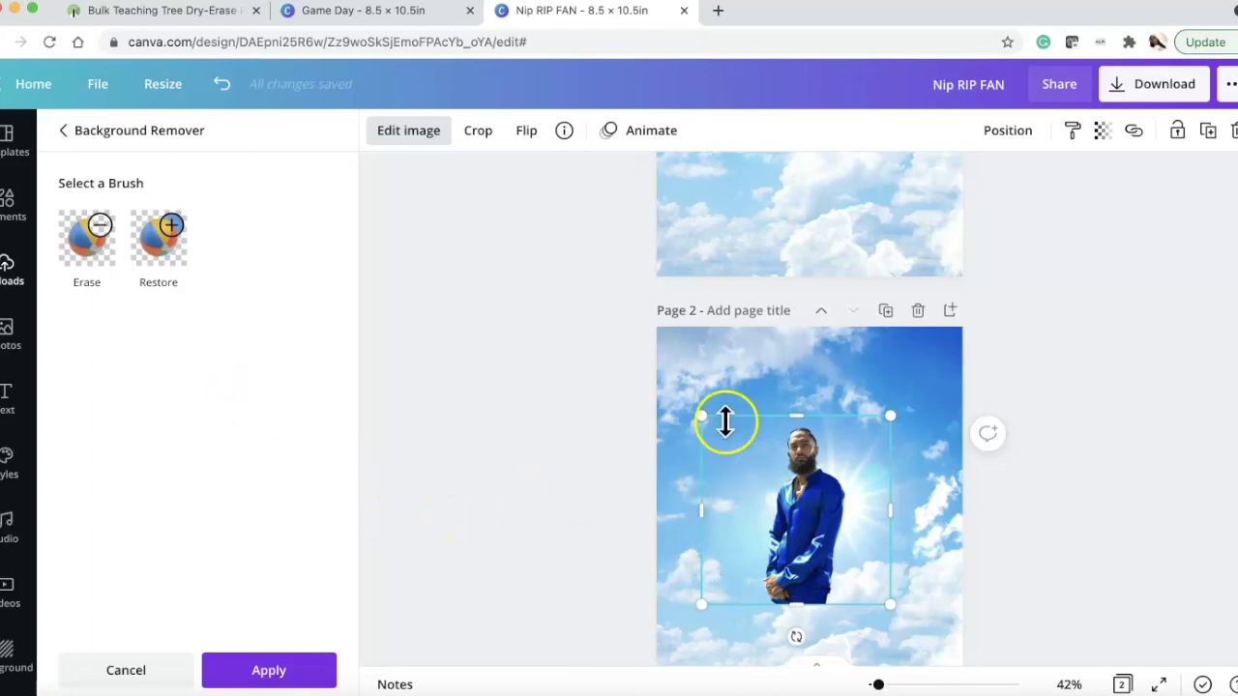
- Crop the empty sides of the man's cutout, move it to the page's left edge and flip it horizontally, applying the background removal
{"action": "left_click_drag", "start_coordinate": [700, 512], "coordinate": [754, 517]}
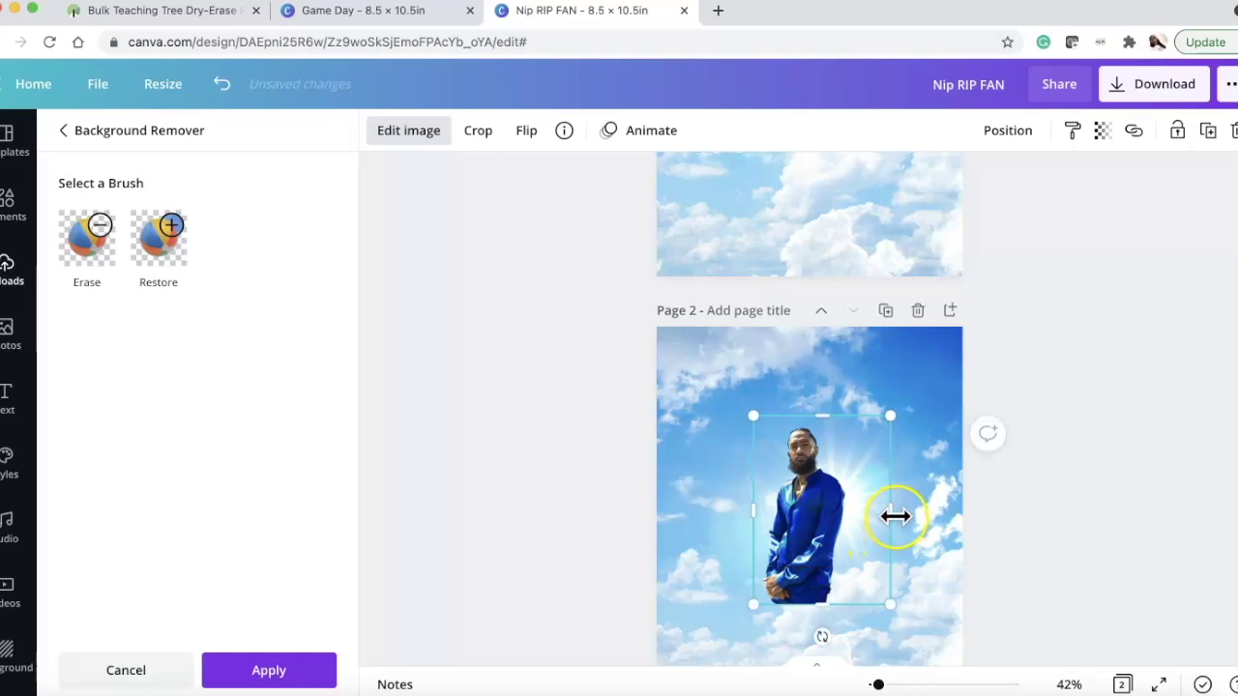
{"action": "left_click_drag", "start_coordinate": [889, 510], "coordinate": [709, 494]}
{"action": "left_click", "coordinate": [526, 129]}
{"action": "left_click", "coordinate": [547, 177]}
{"action": "scroll", "coordinate": [839, 583], "scroll_direction": "down", "scroll_amount": 2}
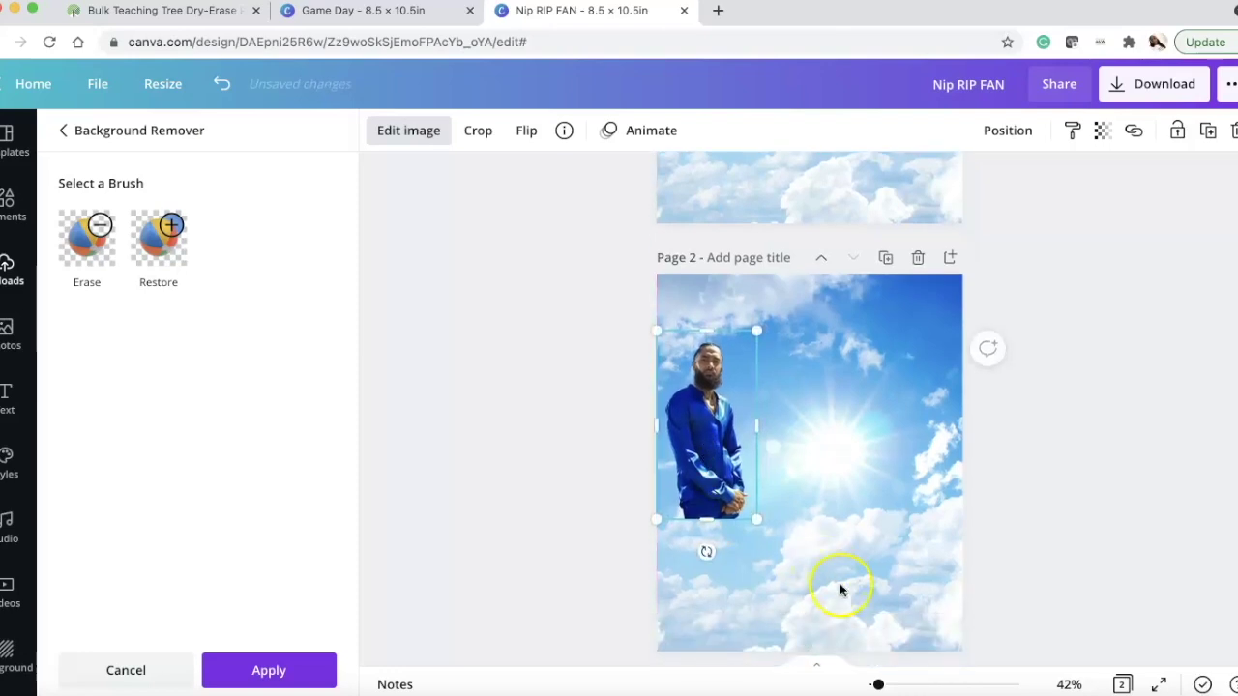
{"action": "scroll", "coordinate": [822, 532], "scroll_direction": "down", "scroll_amount": 2}
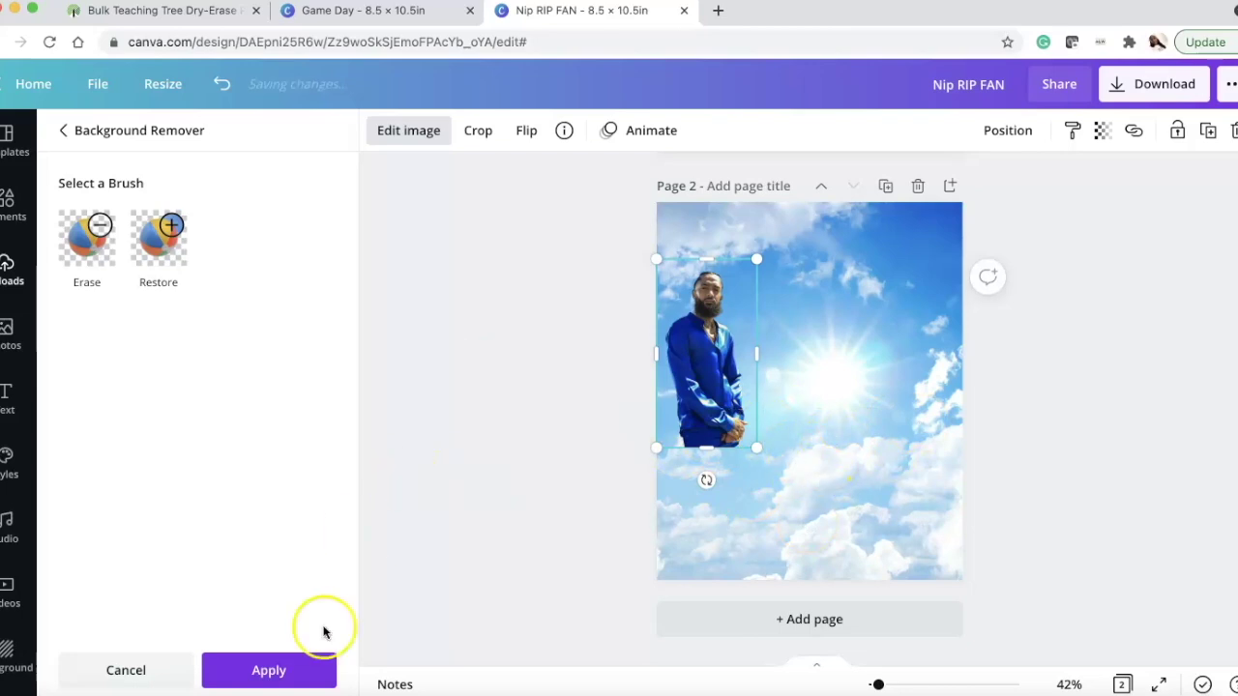
{"action": "left_click", "coordinate": [307, 670]}
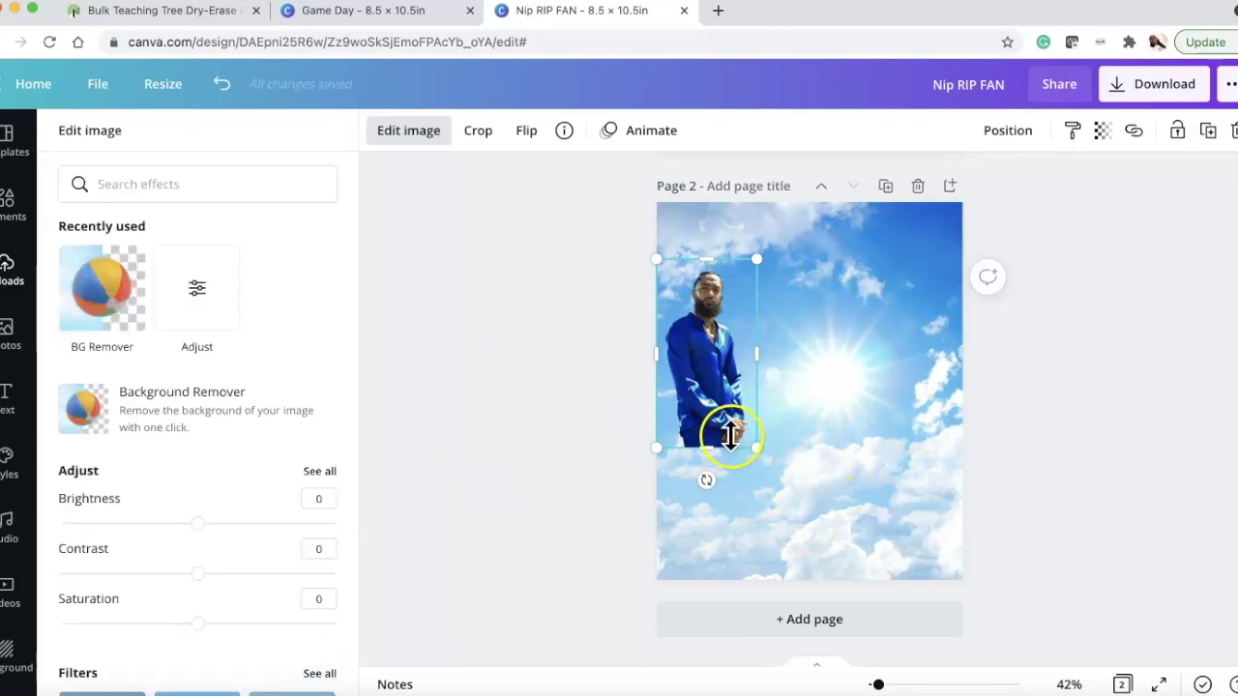
- Try the grey cloud bank cutout from the cloud photos over the man's lower body, cropping off its empty upper part
{"action": "left_click", "coordinate": [5, 324]}
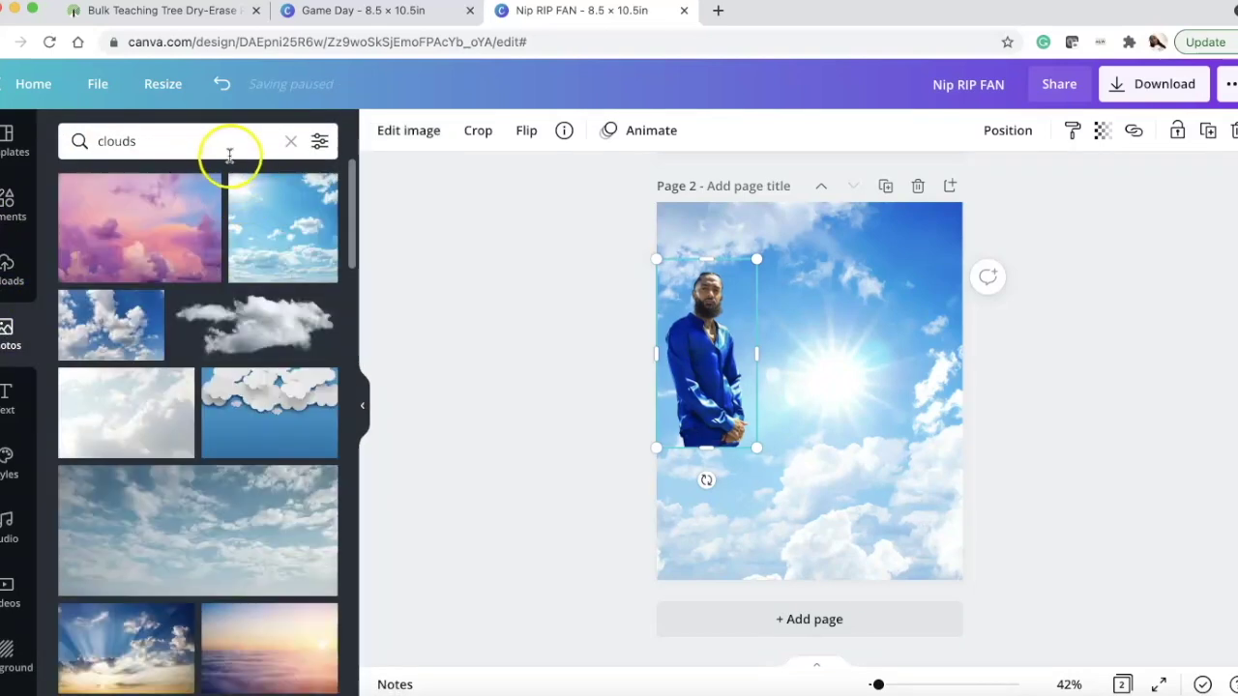
{"action": "scroll", "coordinate": [200, 376], "scroll_direction": "down", "scroll_amount": 2}
{"action": "scroll", "coordinate": [200, 374], "scroll_direction": "down", "scroll_amount": 8}
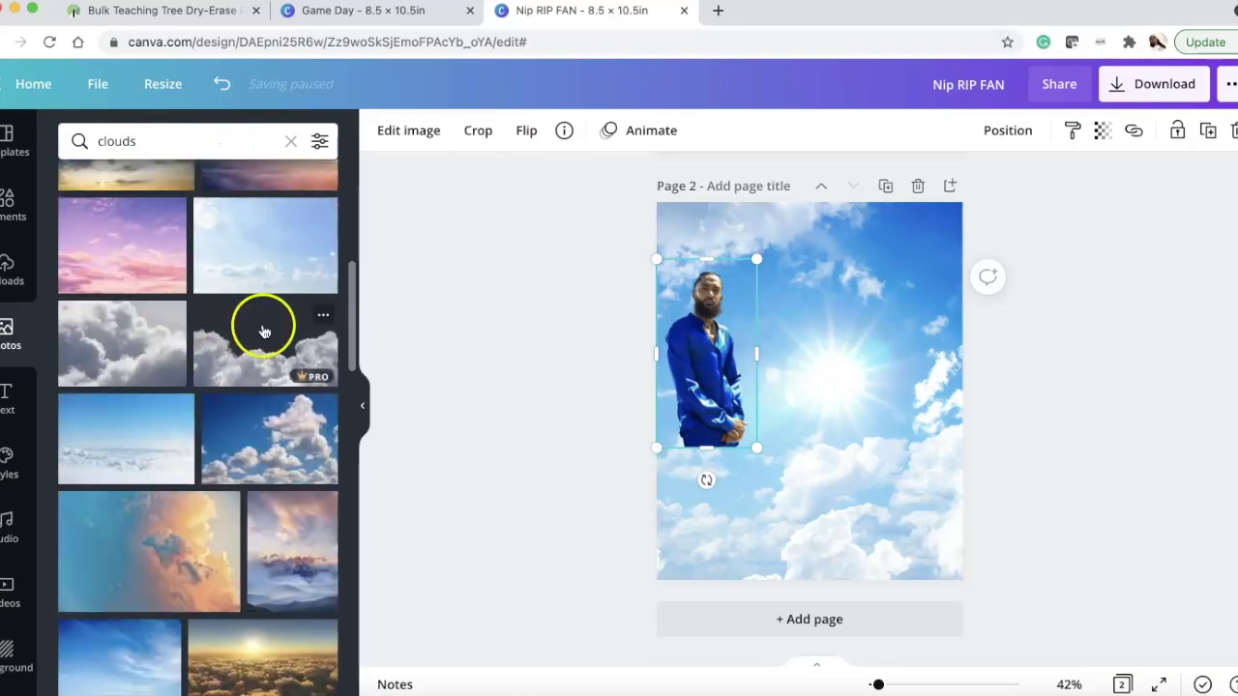
{"action": "left_click", "coordinate": [258, 336]}
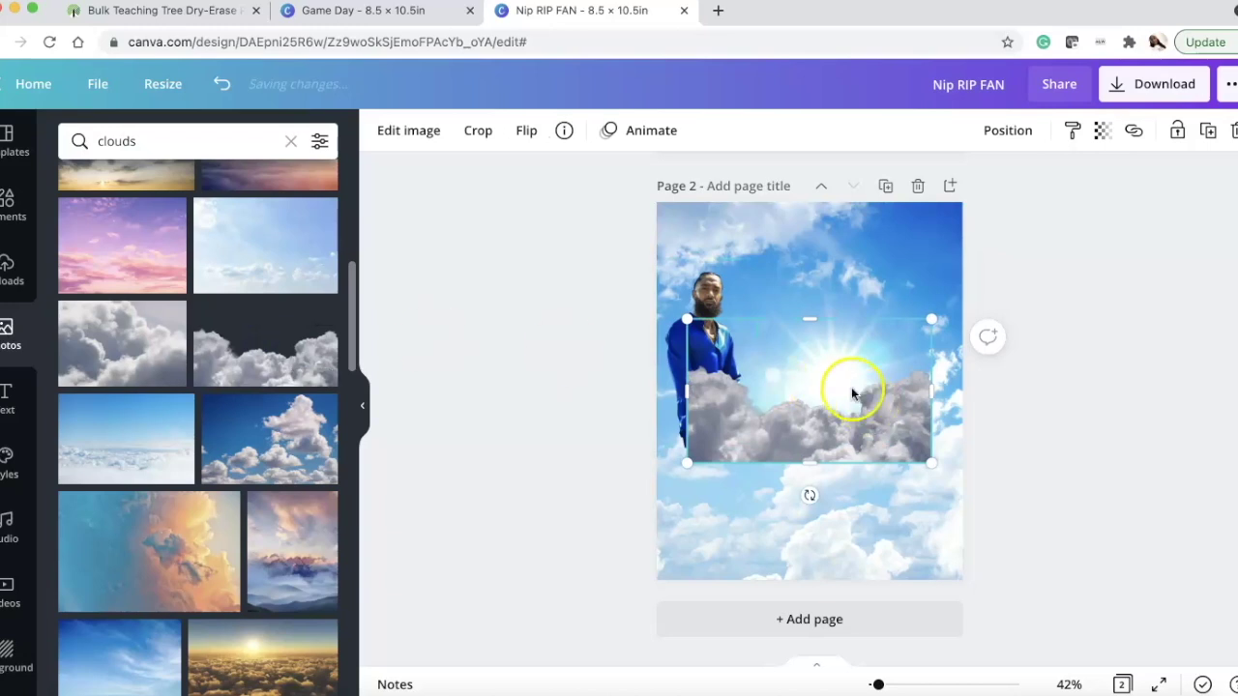
{"action": "left_click_drag", "start_coordinate": [810, 319], "coordinate": [809, 361]}
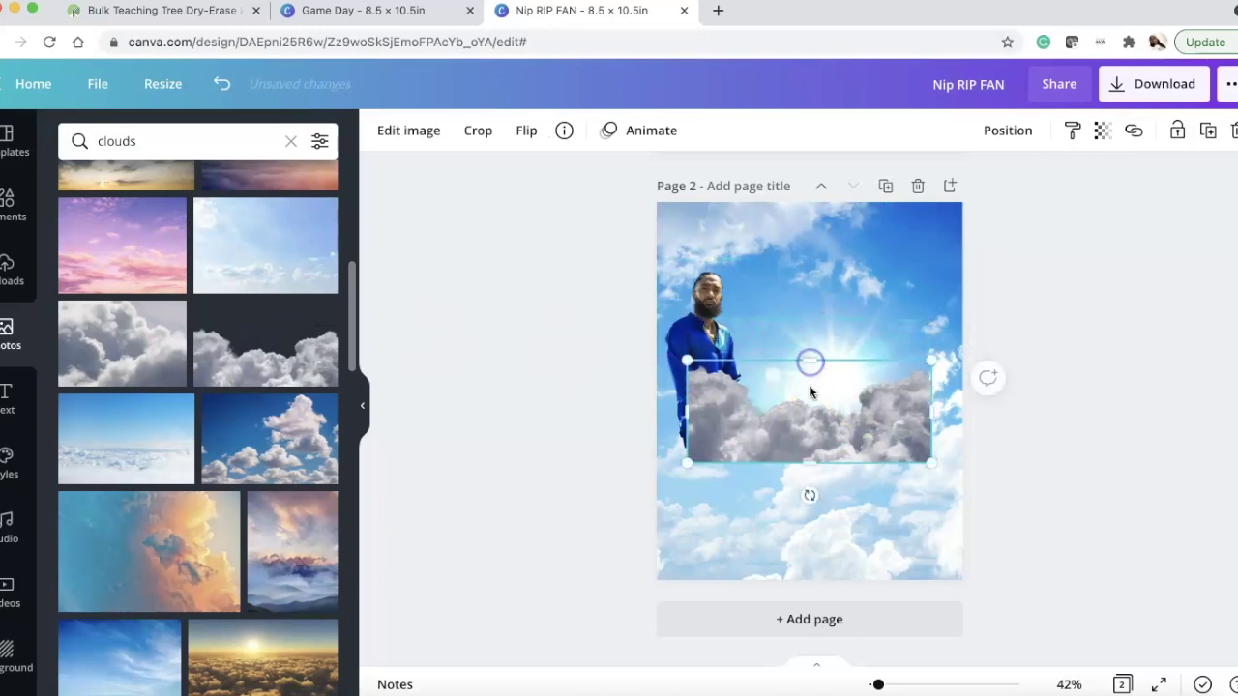
{"action": "left_click_drag", "start_coordinate": [829, 420], "coordinate": [638, 447]}
- Compare the cloud placement with page 1 and delete the grey cloud cutout from page 2
{"action": "scroll", "coordinate": [821, 367], "scroll_direction": "up", "scroll_amount": 5}
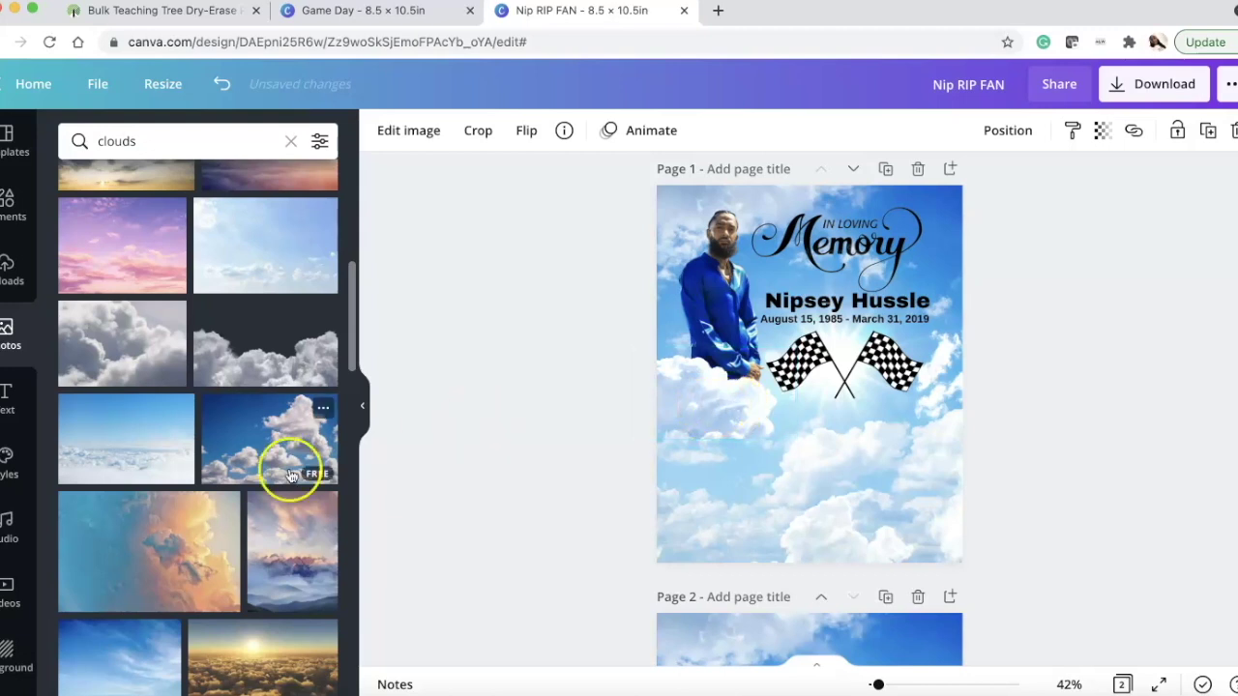
{"action": "scroll", "coordinate": [242, 490], "scroll_direction": "down", "scroll_amount": 1}
{"action": "scroll", "coordinate": [242, 490], "scroll_direction": "down", "scroll_amount": 10}
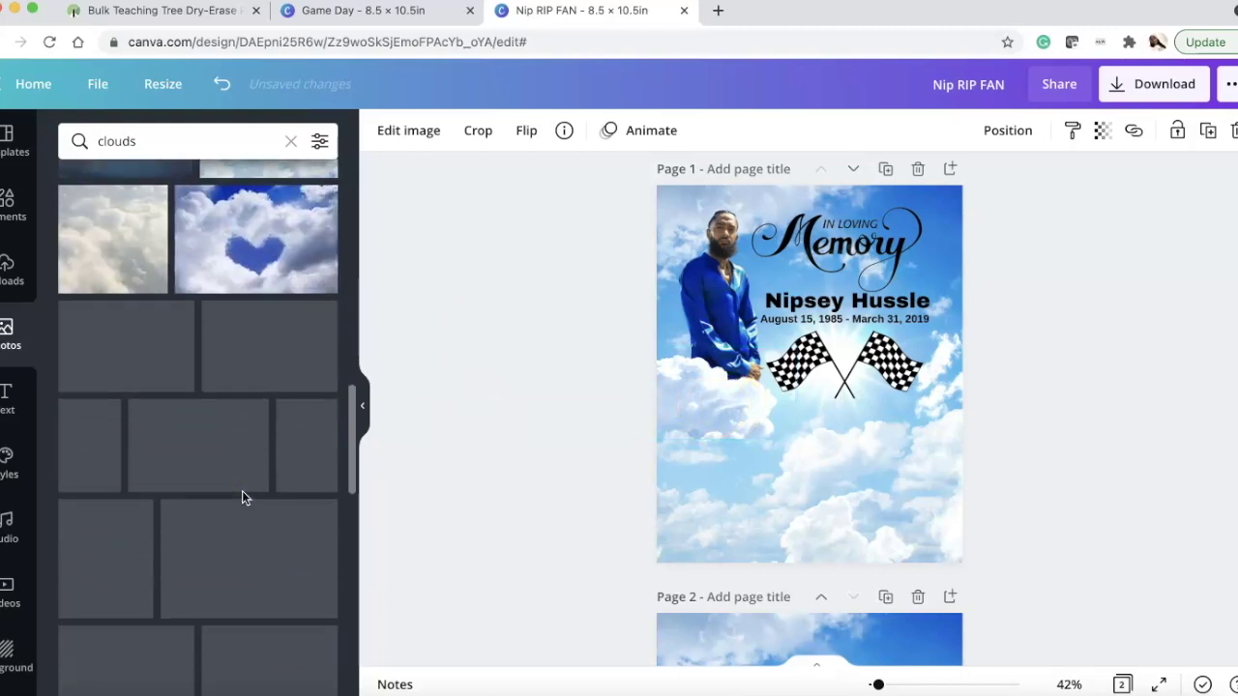
{"action": "scroll", "coordinate": [241, 491], "scroll_direction": "down", "scroll_amount": 4}
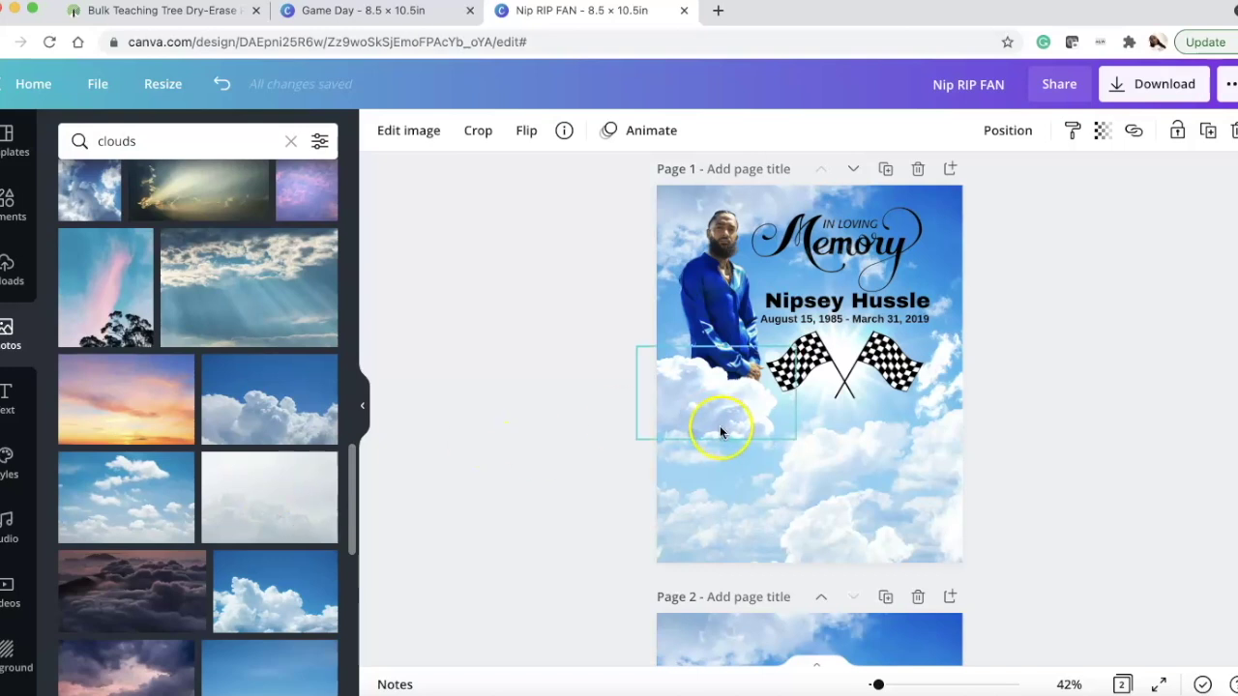
{"action": "scroll", "coordinate": [513, 496], "scroll_direction": "down", "scroll_amount": 5}
{"action": "scroll", "coordinate": [513, 496], "scroll_direction": "down", "scroll_amount": 1}
{"action": "left_click", "coordinate": [689, 540]}
{"action": "key", "text": "Delete"}
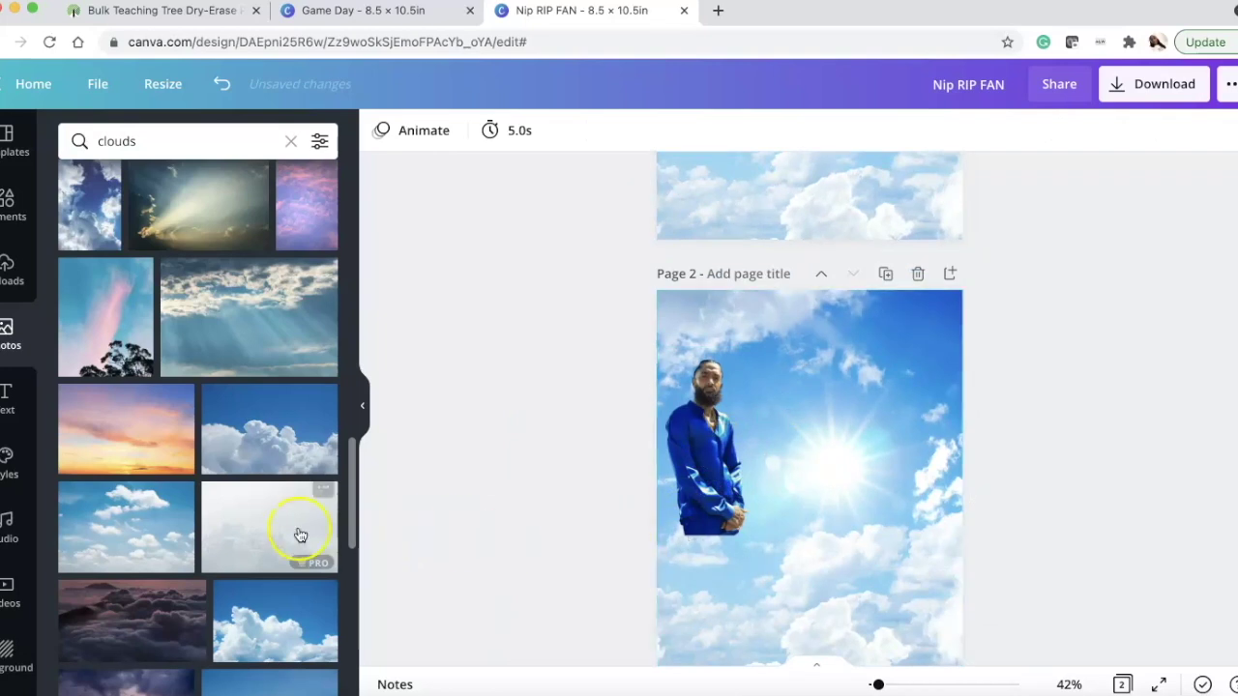
- Add the photo of white clouds against a deep blue sky to page 2 and remove its background
{"action": "scroll", "coordinate": [299, 533], "scroll_direction": "down", "scroll_amount": 5}
{"action": "scroll", "coordinate": [299, 533], "scroll_direction": "down", "scroll_amount": 5}
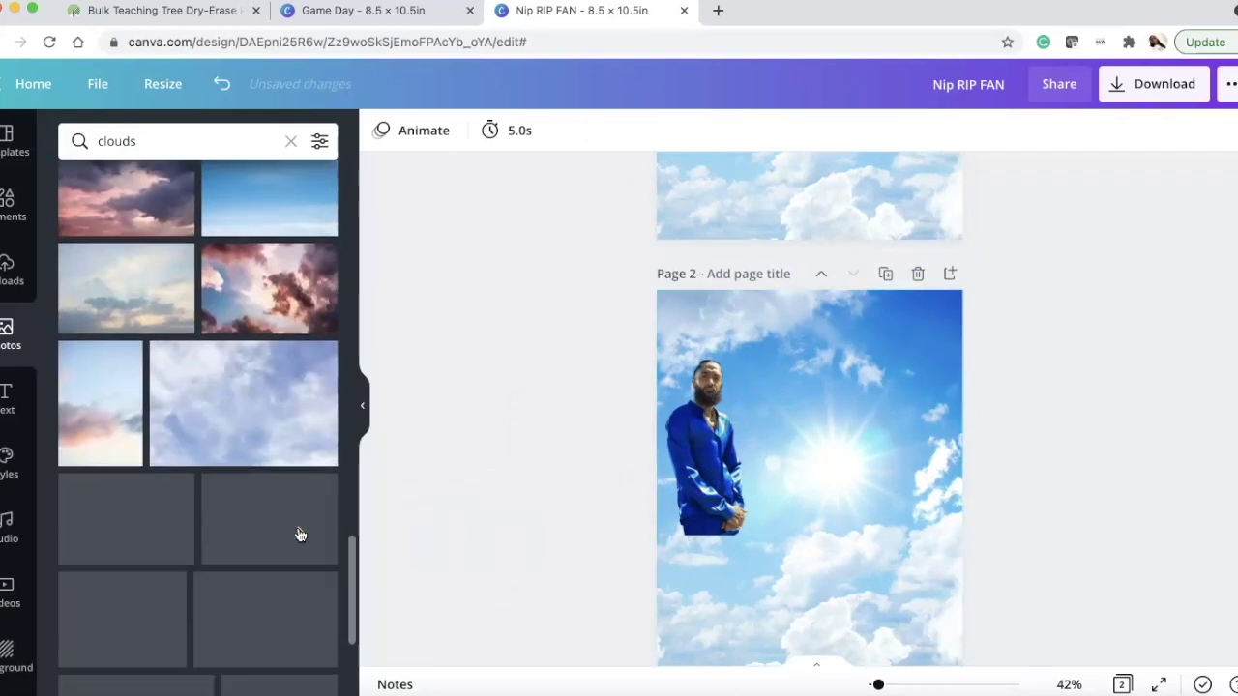
{"action": "left_click", "coordinate": [290, 314]}
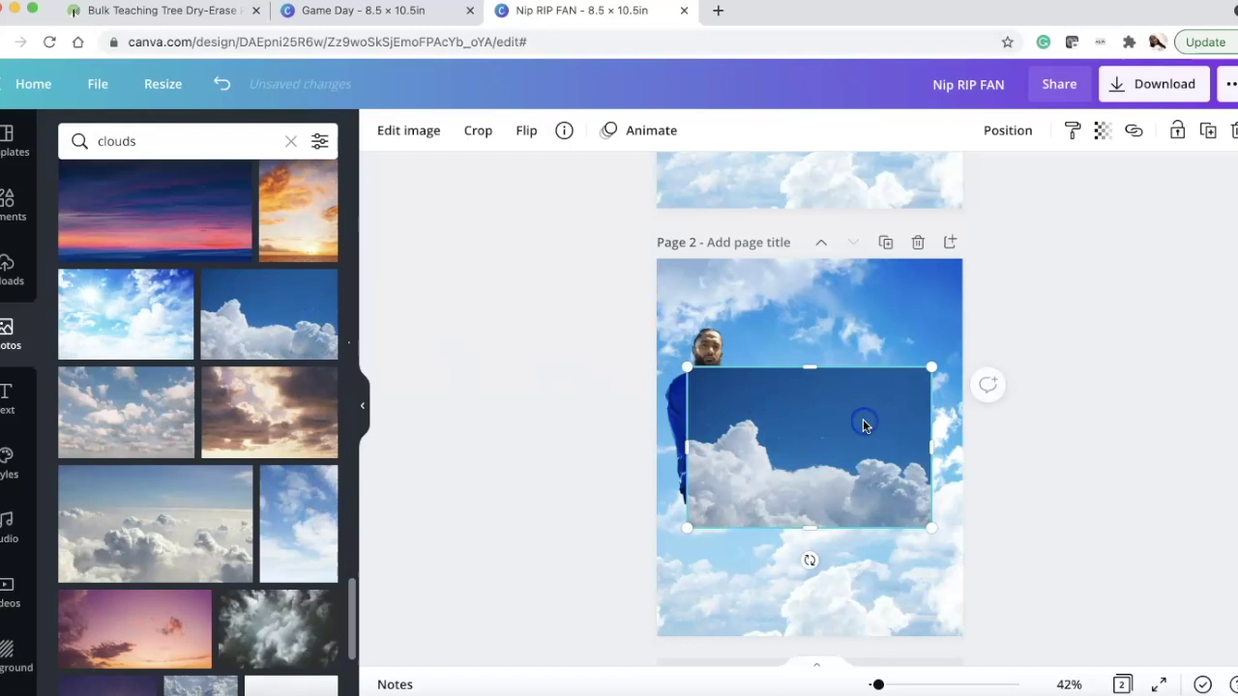
{"action": "left_click", "coordinate": [416, 134]}
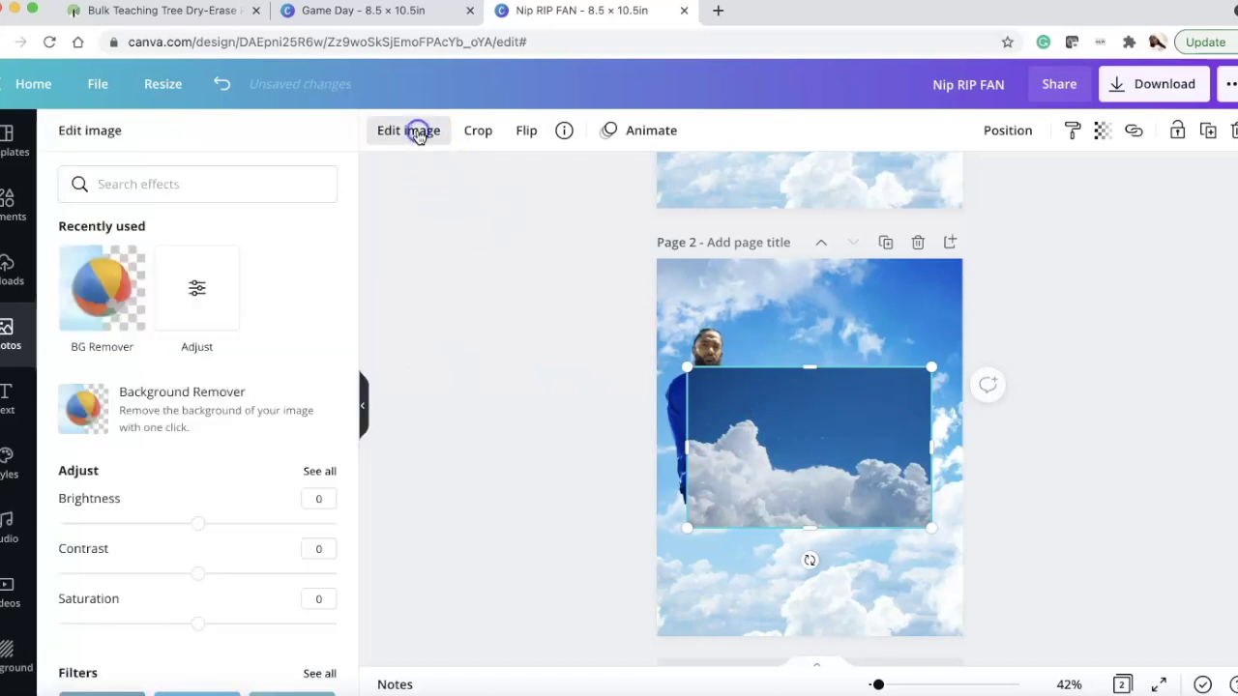
{"action": "left_click", "coordinate": [208, 399]}
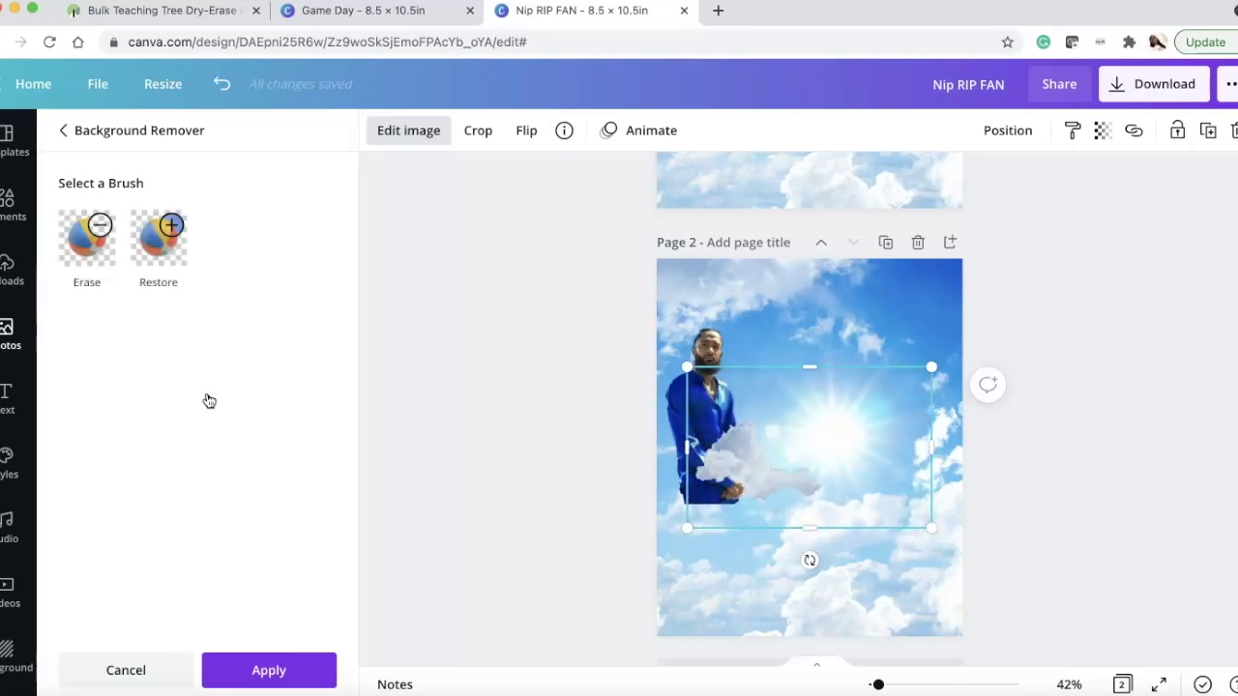
{"action": "left_click", "coordinate": [542, 390]}
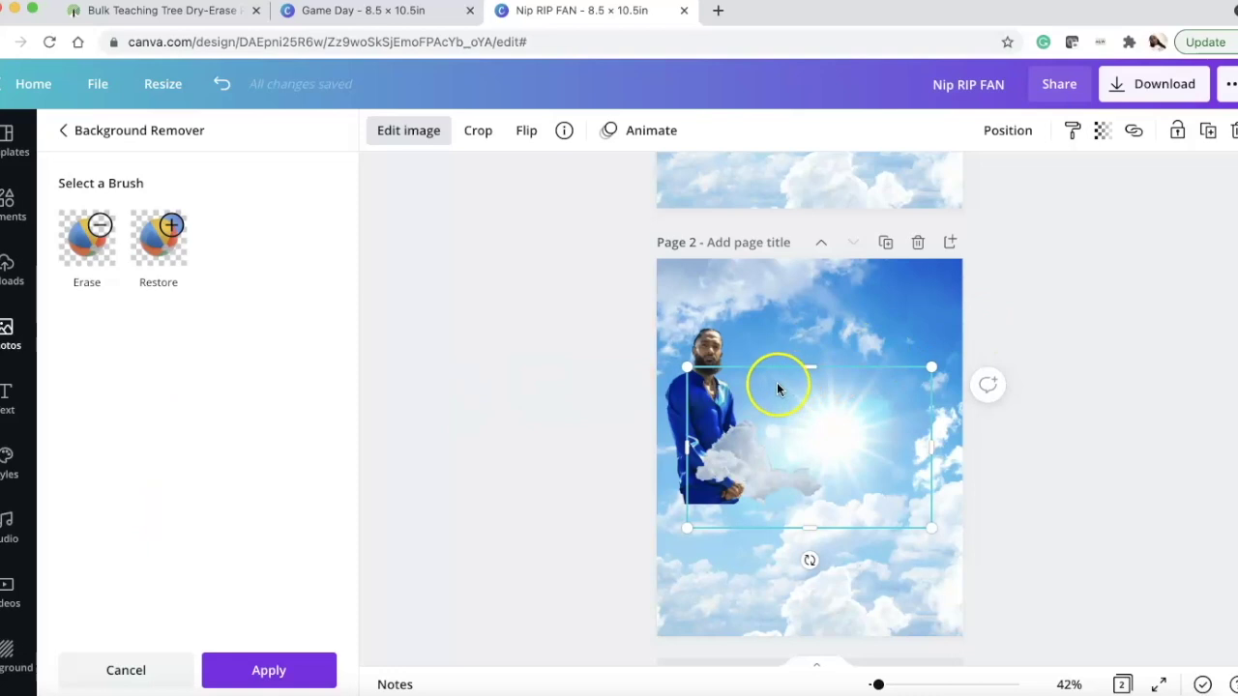
- Crop the empty margins of the cloud cutout, enlarge it and place it over the man's lower body
{"action": "left_click_drag", "start_coordinate": [813, 366], "coordinate": [812, 410]}
{"action": "left_click_drag", "start_coordinate": [935, 474], "coordinate": [830, 471]}
{"action": "left_click_drag", "start_coordinate": [778, 534], "coordinate": [758, 513]}
{"action": "left_click_drag", "start_coordinate": [688, 411], "coordinate": [492, 279]}
{"action": "left_click_drag", "start_coordinate": [671, 386], "coordinate": [724, 470]}
{"action": "left_click_drag", "start_coordinate": [568, 472], "coordinate": [677, 473]}
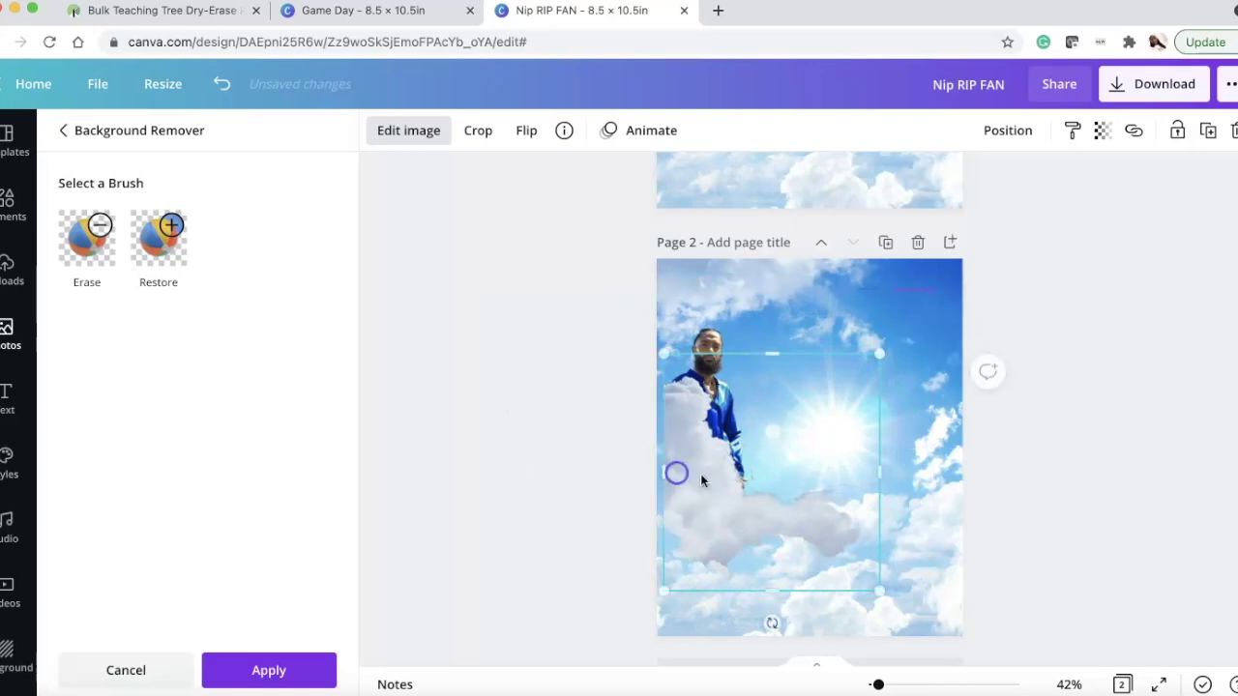
- Bring back the missing parts of the cloud with the Restore brush and position it just beneath the man's hands
{"action": "left_click", "coordinate": [159, 236]}
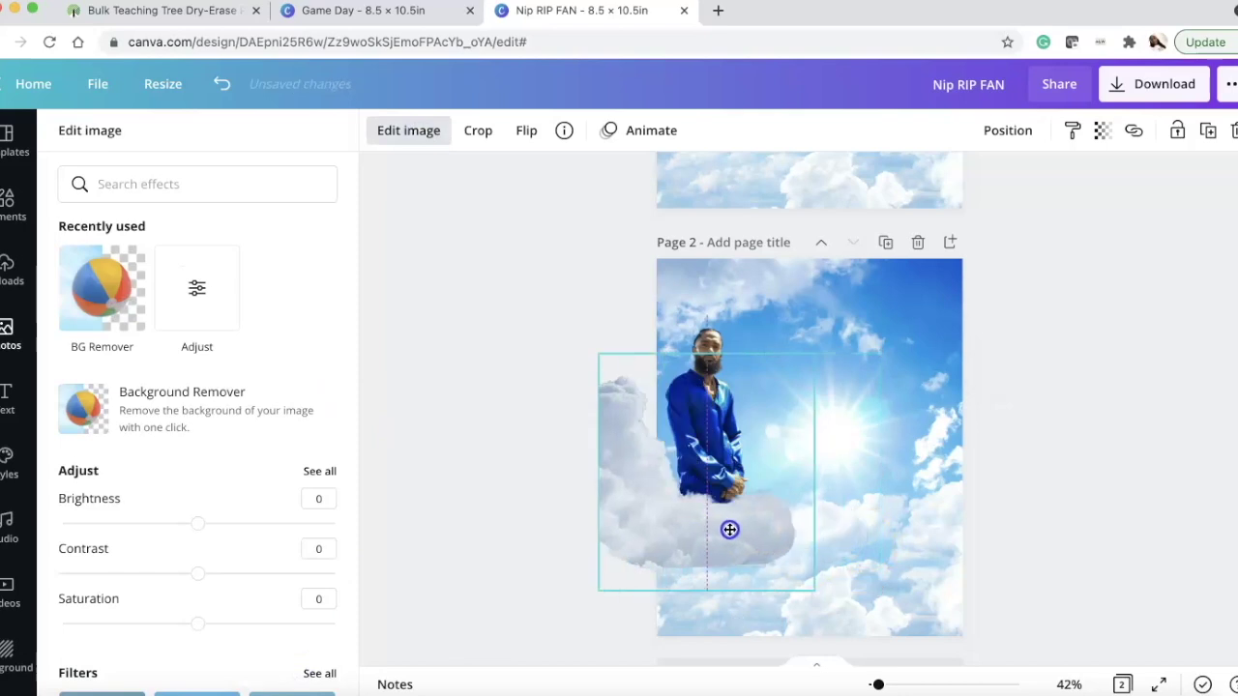
{"action": "left_click_drag", "start_coordinate": [730, 528], "coordinate": [724, 520]}
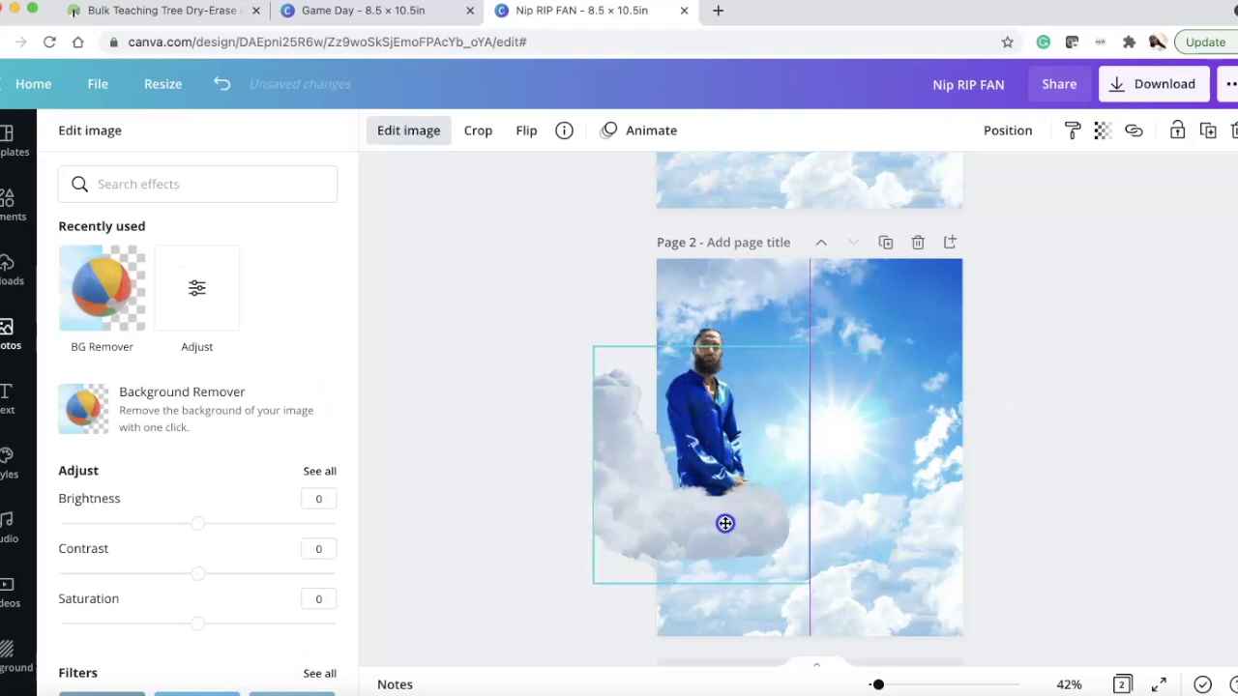
- Try cropping the cloud image's left side to the page edge, and undo the crop
{"action": "left_click_drag", "start_coordinate": [600, 462], "coordinate": [652, 462]}
{"action": "key", "text": "Escape"}
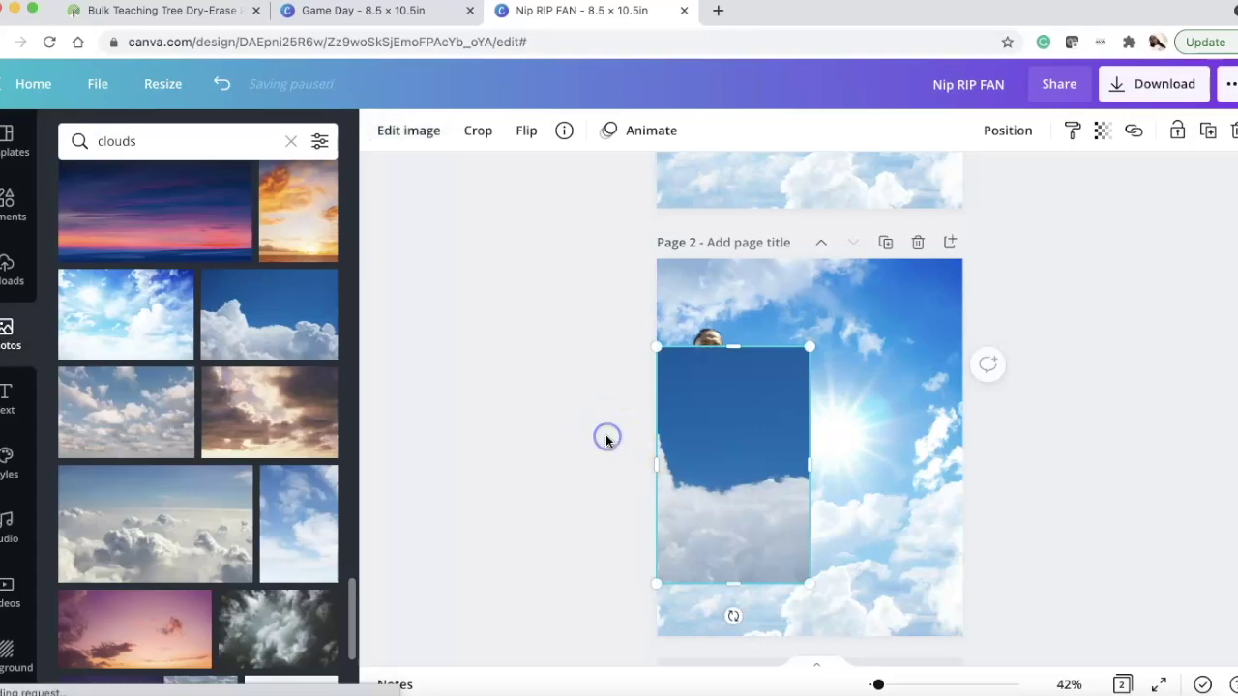
{"action": "left_click", "coordinate": [223, 86]}
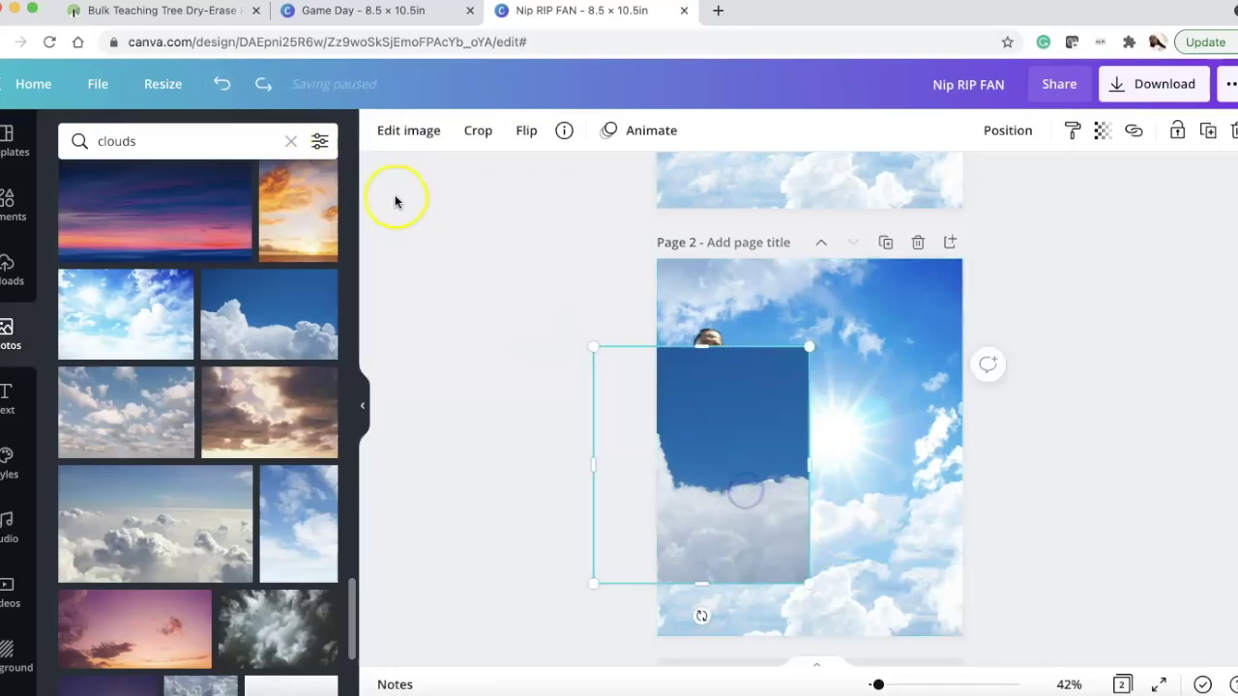
- Remove the background of the cloud photo over the man's lower body and crop off its empty upper part
{"action": "left_click", "coordinate": [411, 131]}
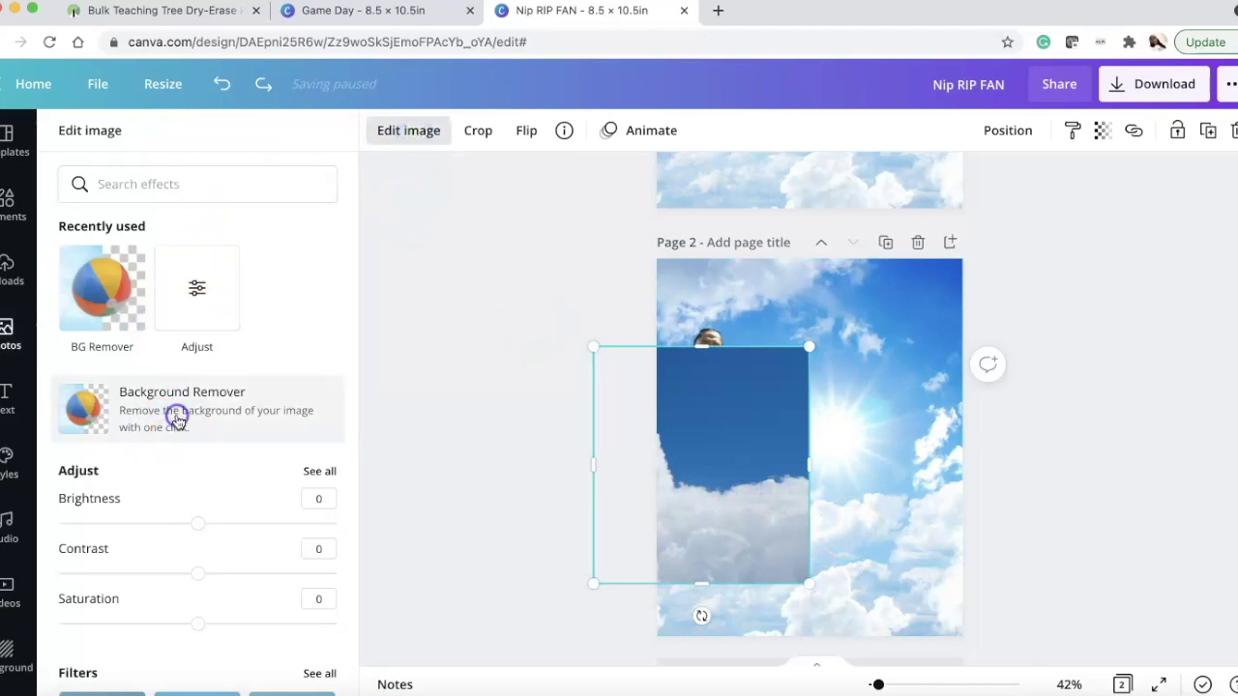
{"action": "left_click", "coordinate": [176, 416]}
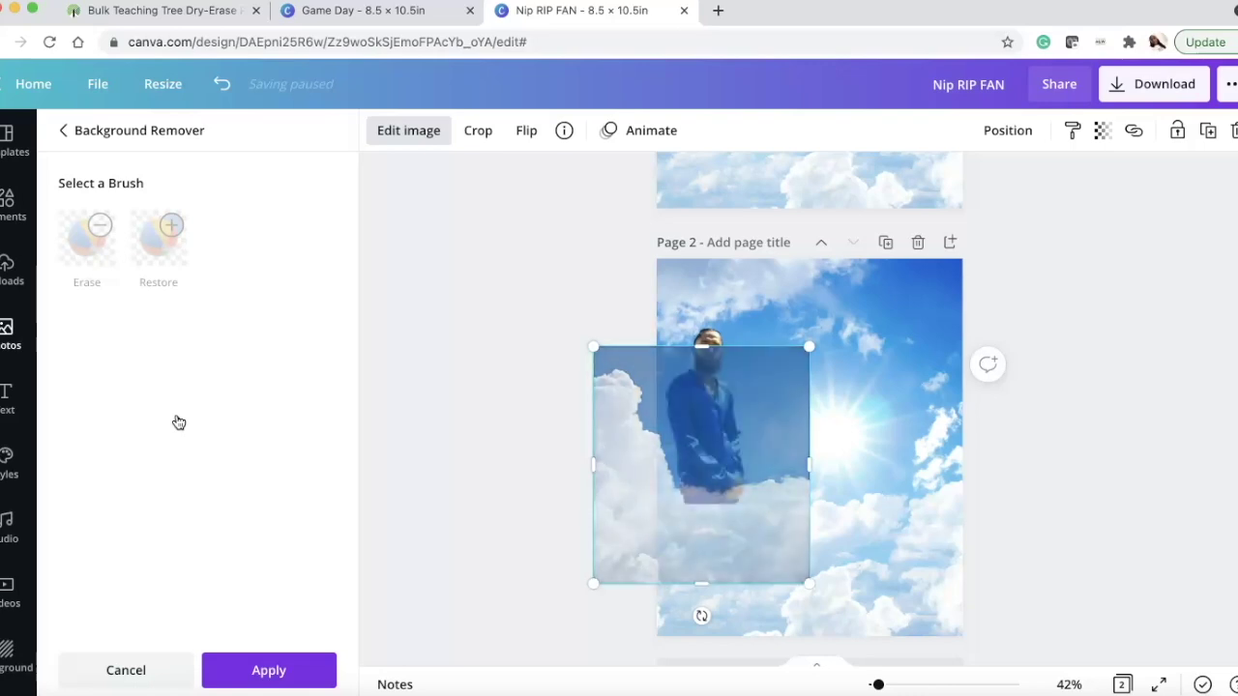
{"action": "left_click_drag", "start_coordinate": [696, 346], "coordinate": [700, 479]}
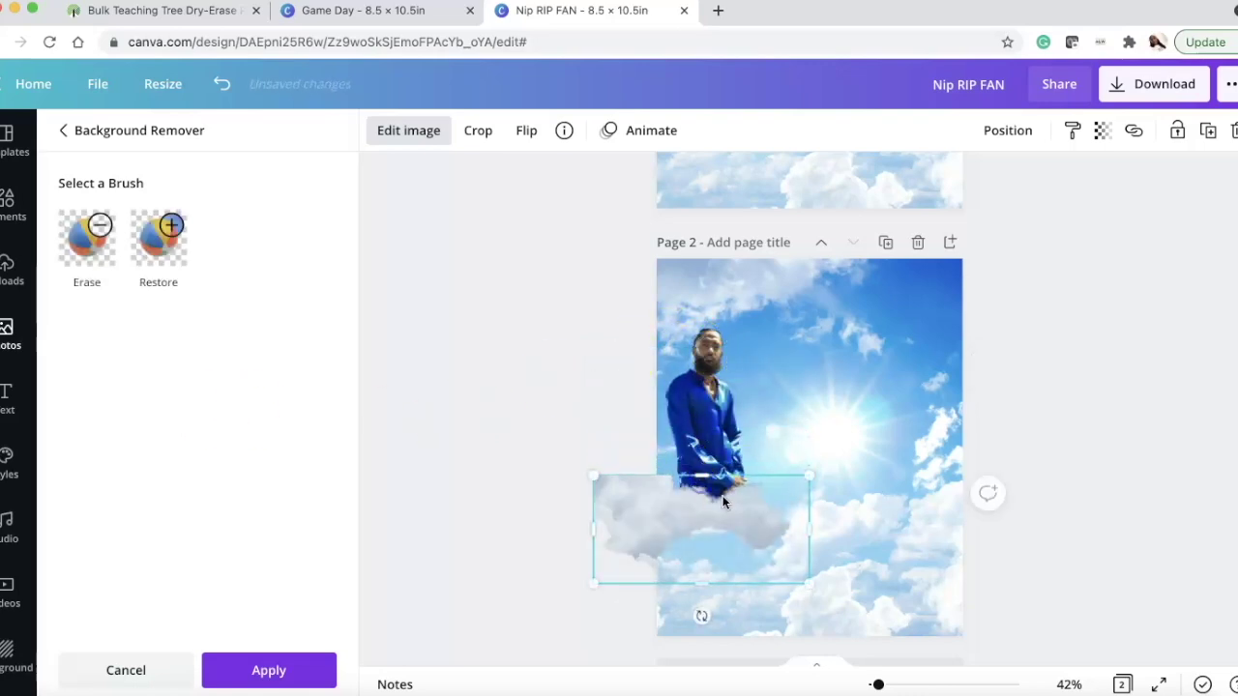
- Bring back the missing lower part of the cloud with the Restore brush and move it just beneath the man's hands
{"action": "left_click", "coordinate": [159, 237]}
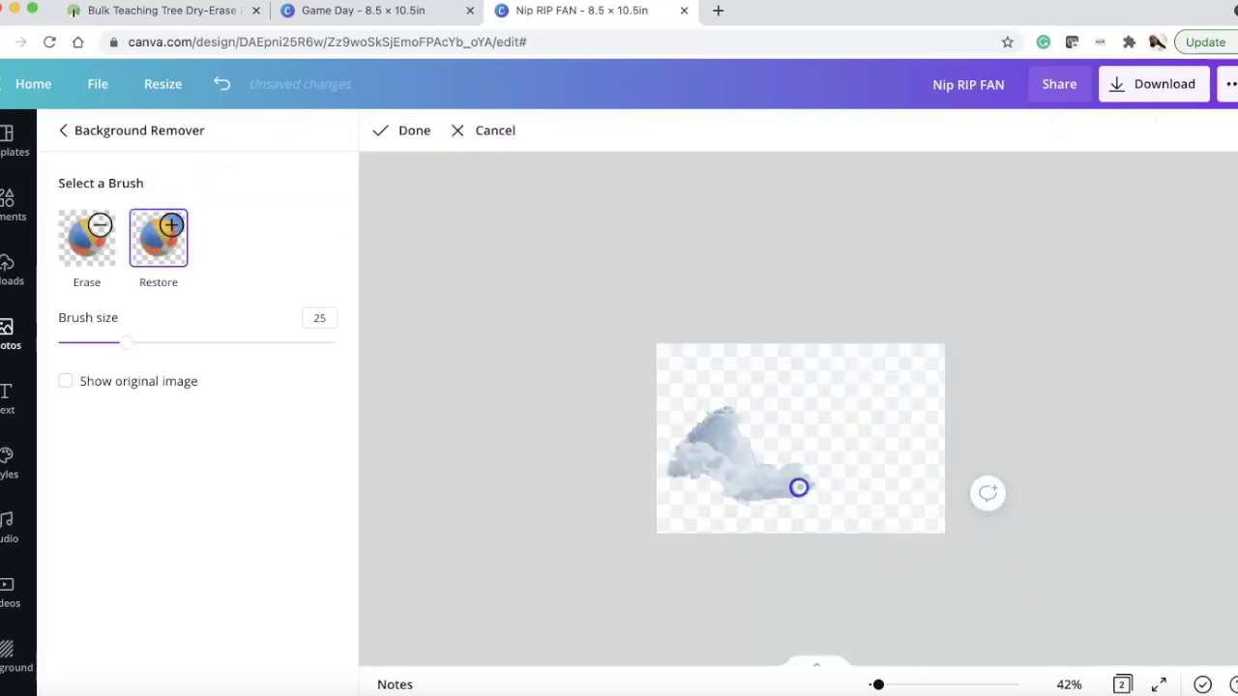
{"action": "left_click", "coordinate": [414, 129]}
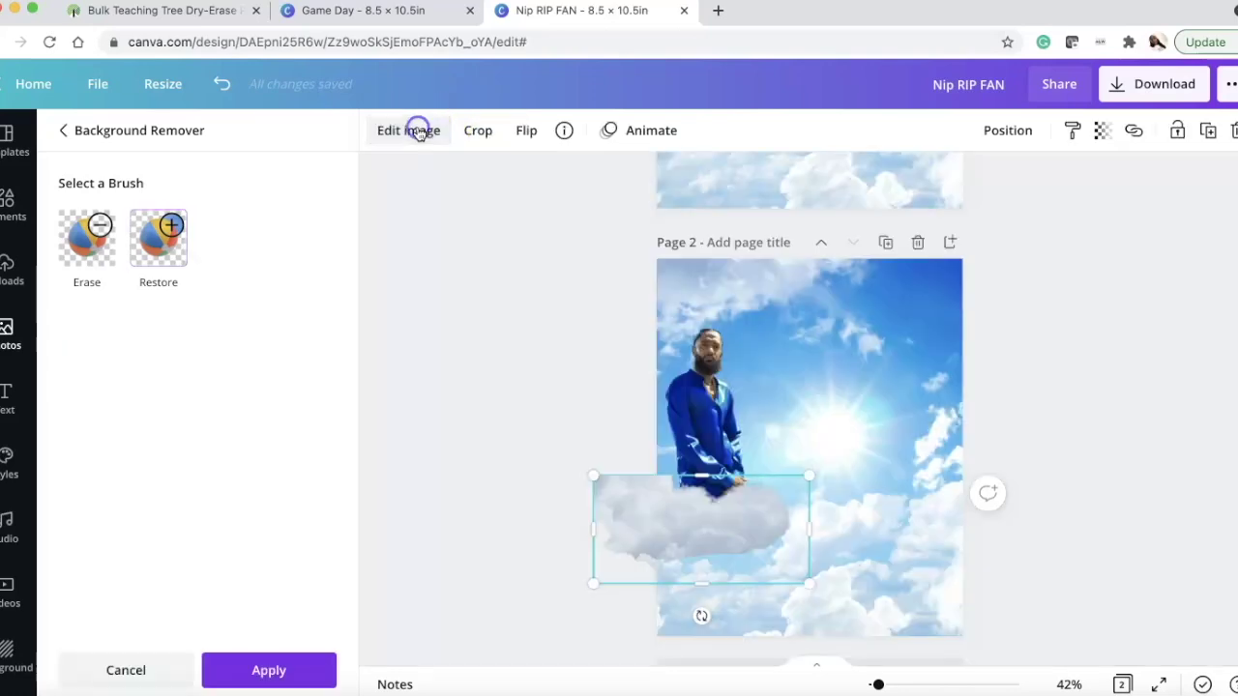
{"action": "left_click_drag", "start_coordinate": [732, 524], "coordinate": [722, 509]}
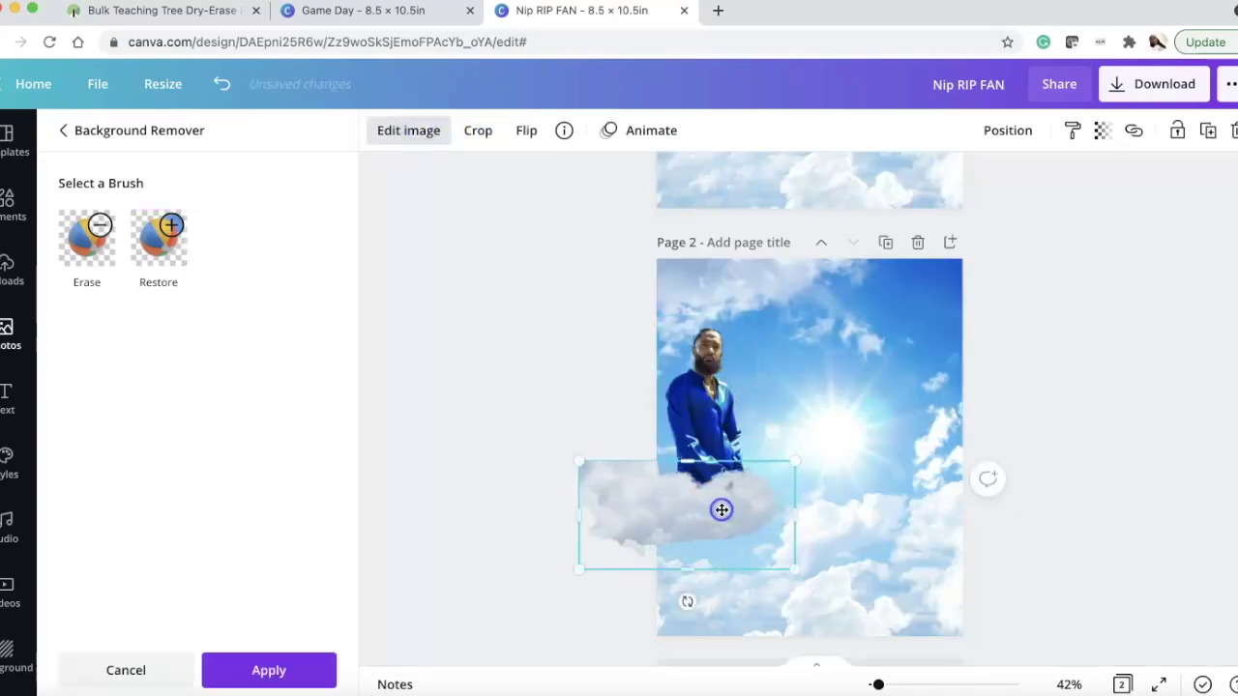
- Crop the cloud cutout's sides and lower edge close to the cloud, ending at the page edge, and apply the background removal
{"action": "left_click_drag", "start_coordinate": [580, 512], "coordinate": [653, 501]}
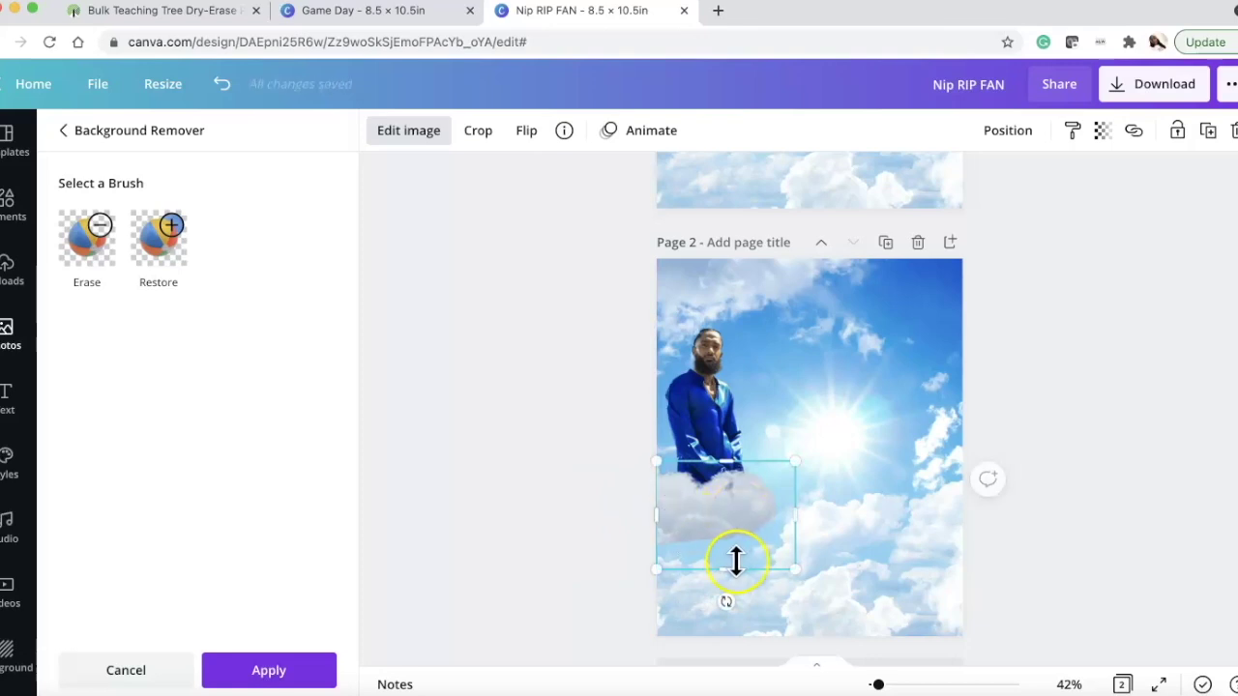
{"action": "left_click_drag", "start_coordinate": [728, 569], "coordinate": [730, 547]}
{"action": "left_click_drag", "start_coordinate": [794, 505], "coordinate": [777, 508]}
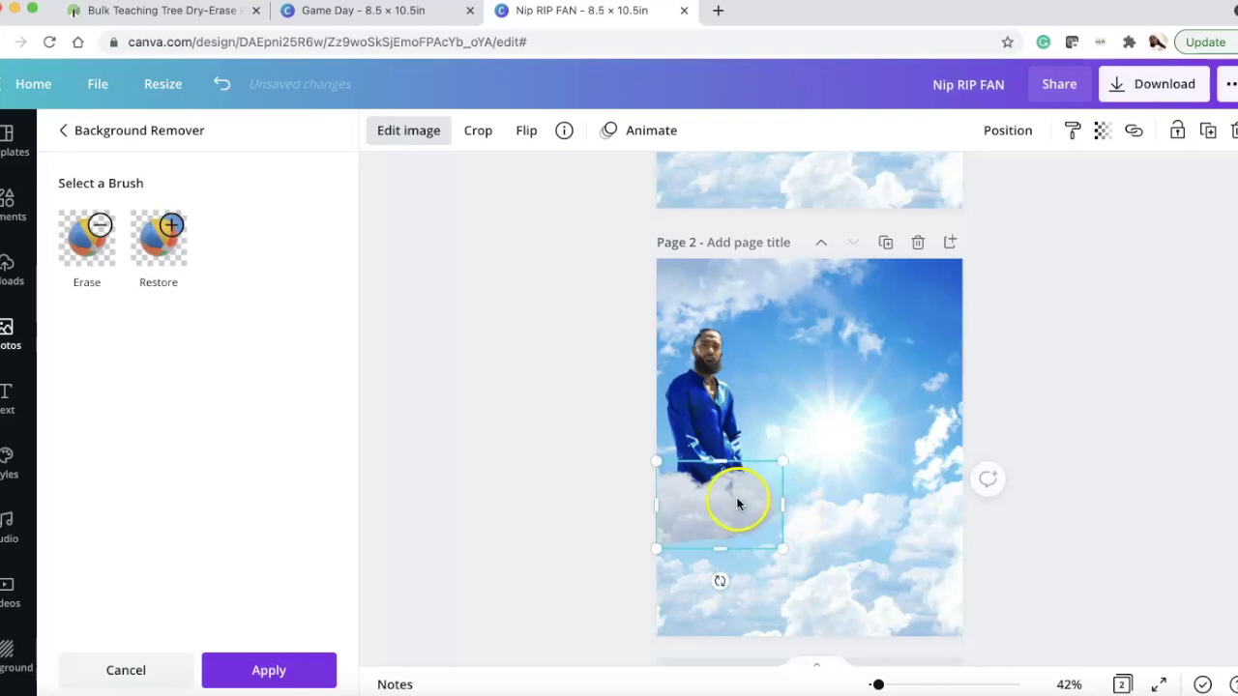
{"action": "left_click", "coordinate": [295, 669]}
- Set the cloud cutout's brightness to 25 and contrast to -1
{"action": "left_click", "coordinate": [197, 523]}
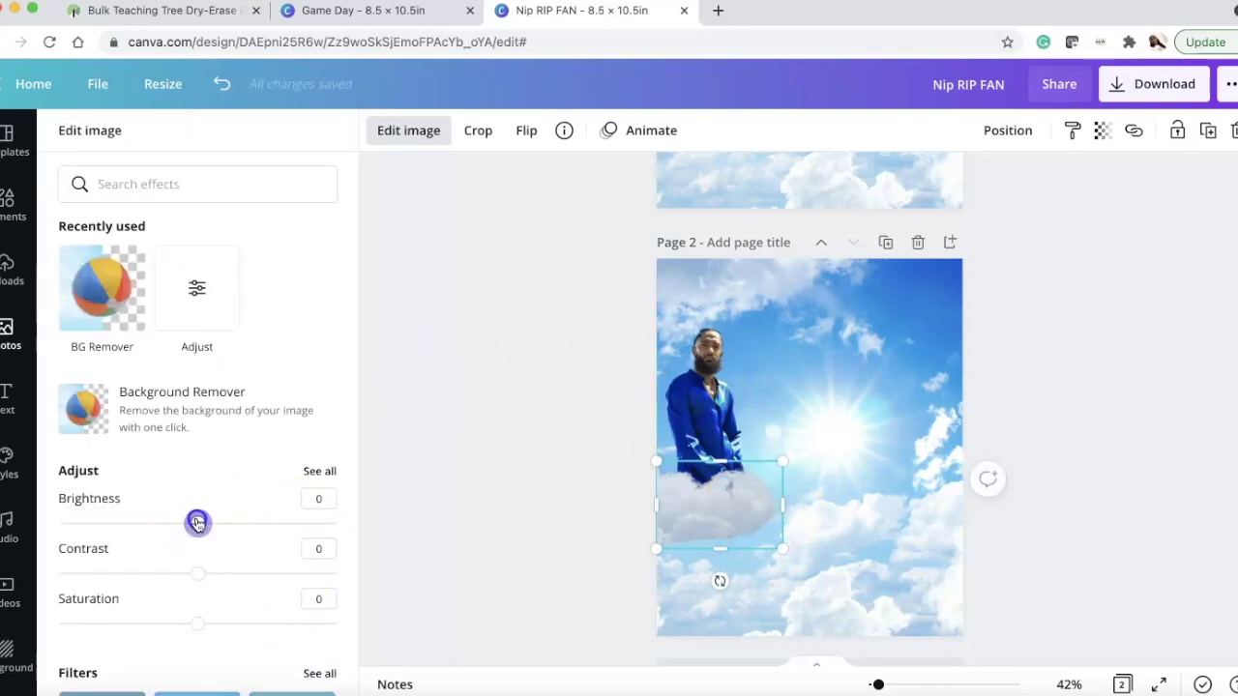
{"action": "mouse_move", "coordinate": [210, 523]}
{"action": "left_mouse_down"}
{"action": "mouse_move", "coordinate": [252, 520]}
{"action": "mouse_move", "coordinate": [229, 522]}
{"action": "left_mouse_up"}
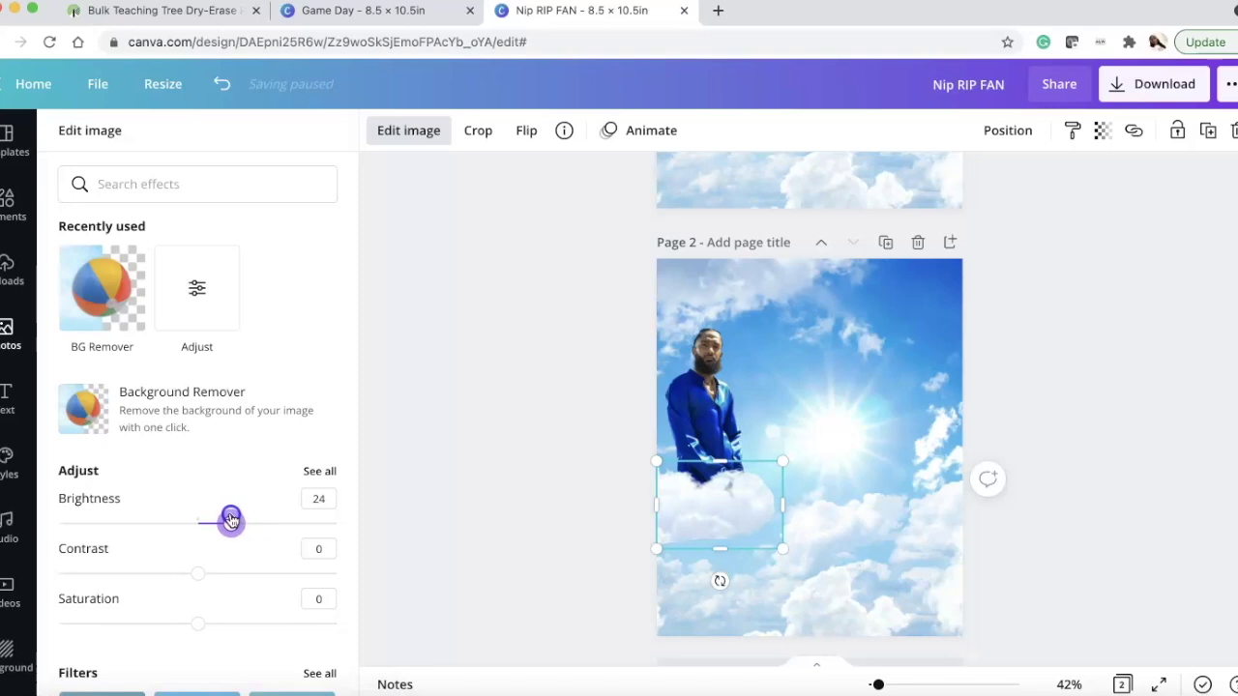
{"action": "mouse_move", "coordinate": [199, 575]}
{"action": "left_mouse_down"}
{"action": "mouse_move", "coordinate": [215, 574]}
{"action": "mouse_move", "coordinate": [184, 575]}
{"action": "mouse_move", "coordinate": [196, 575]}
{"action": "left_mouse_up"}
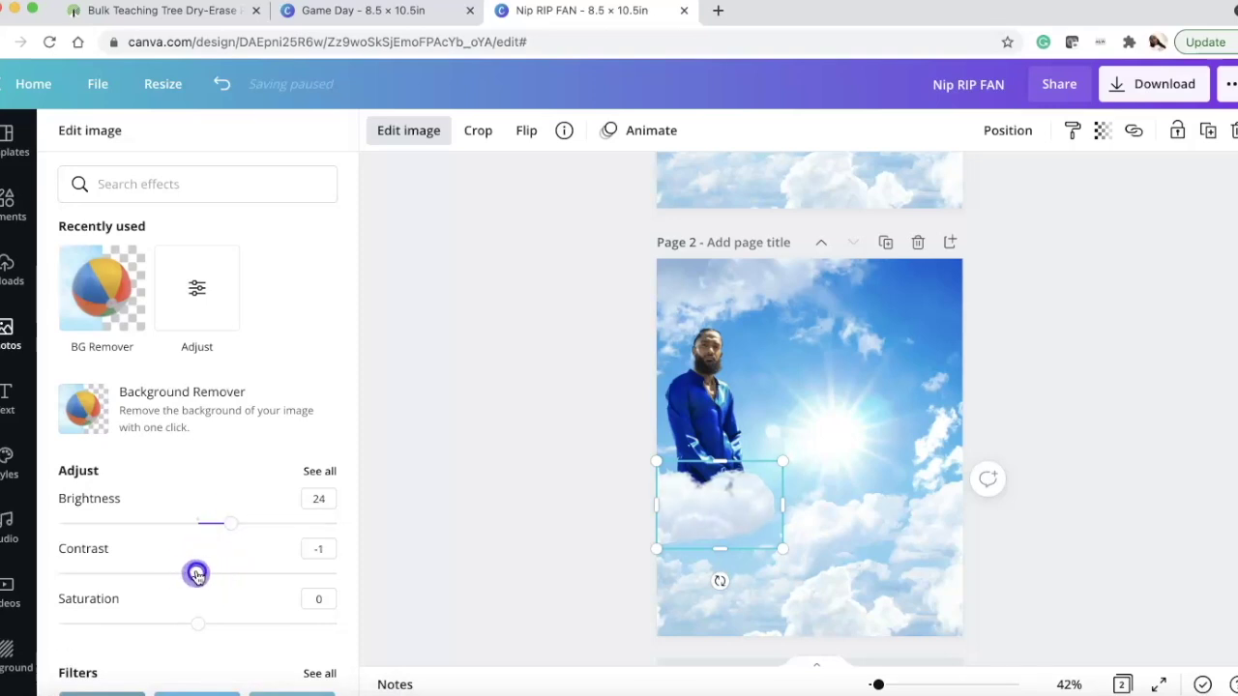
{"action": "left_click", "coordinate": [229, 530]}
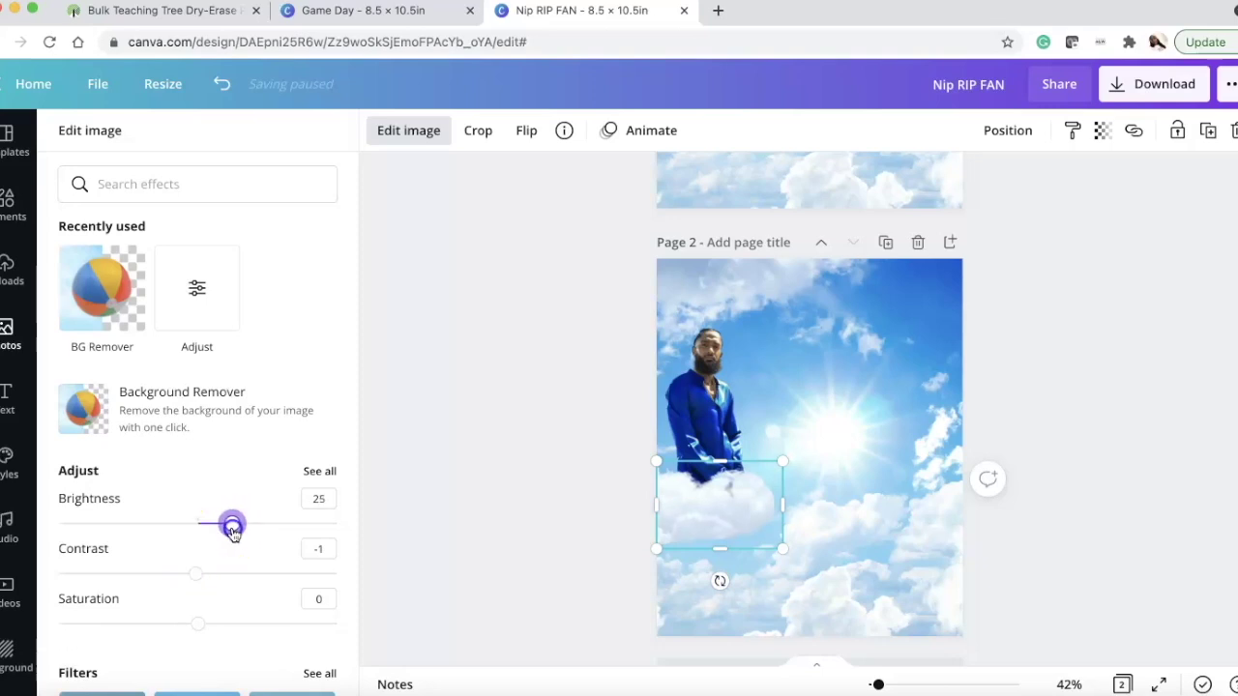
{"action": "left_click", "coordinate": [874, 475]}
- Move the cloud cutout partly off the page's left edge so the man's hands stay uncovered
{"action": "left_click_drag", "start_coordinate": [718, 511], "coordinate": [683, 513]}
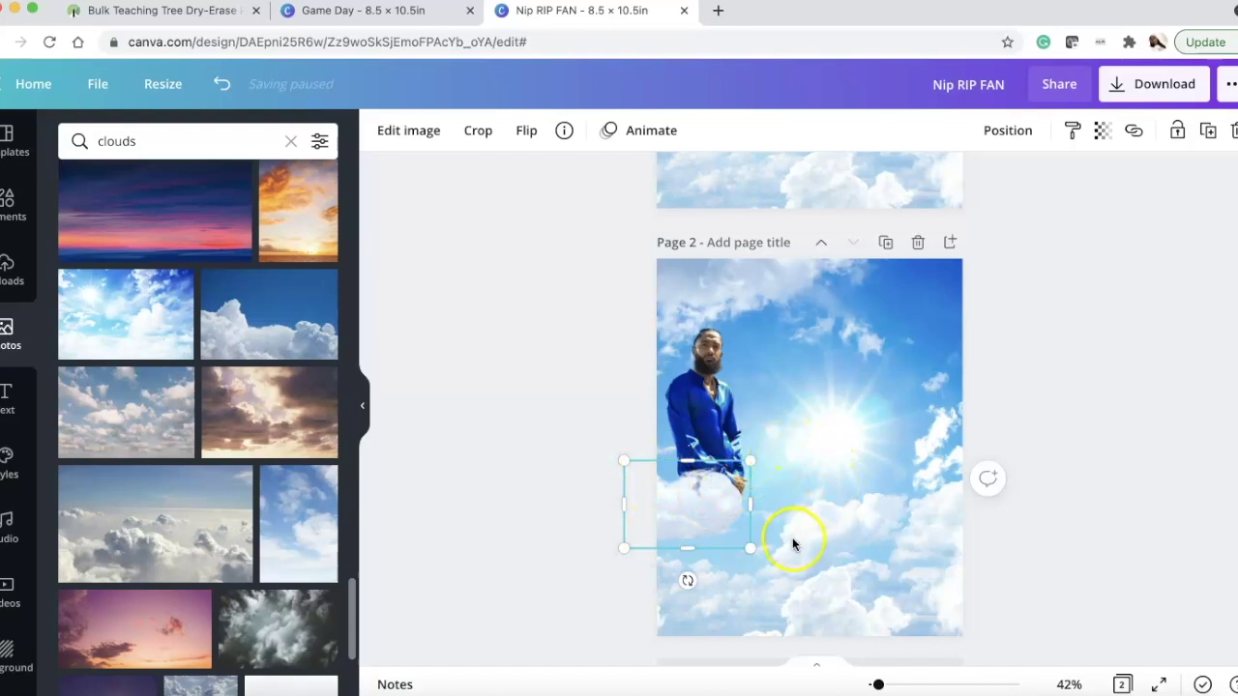
{"action": "mouse_move", "coordinate": [709, 495]}
{"action": "left_mouse_down"}
{"action": "mouse_move", "coordinate": [596, 638]}
{"action": "mouse_move", "coordinate": [649, 544]}
{"action": "mouse_move", "coordinate": [708, 491]}
{"action": "left_mouse_up"}
{"action": "left_click", "coordinate": [627, 340]}
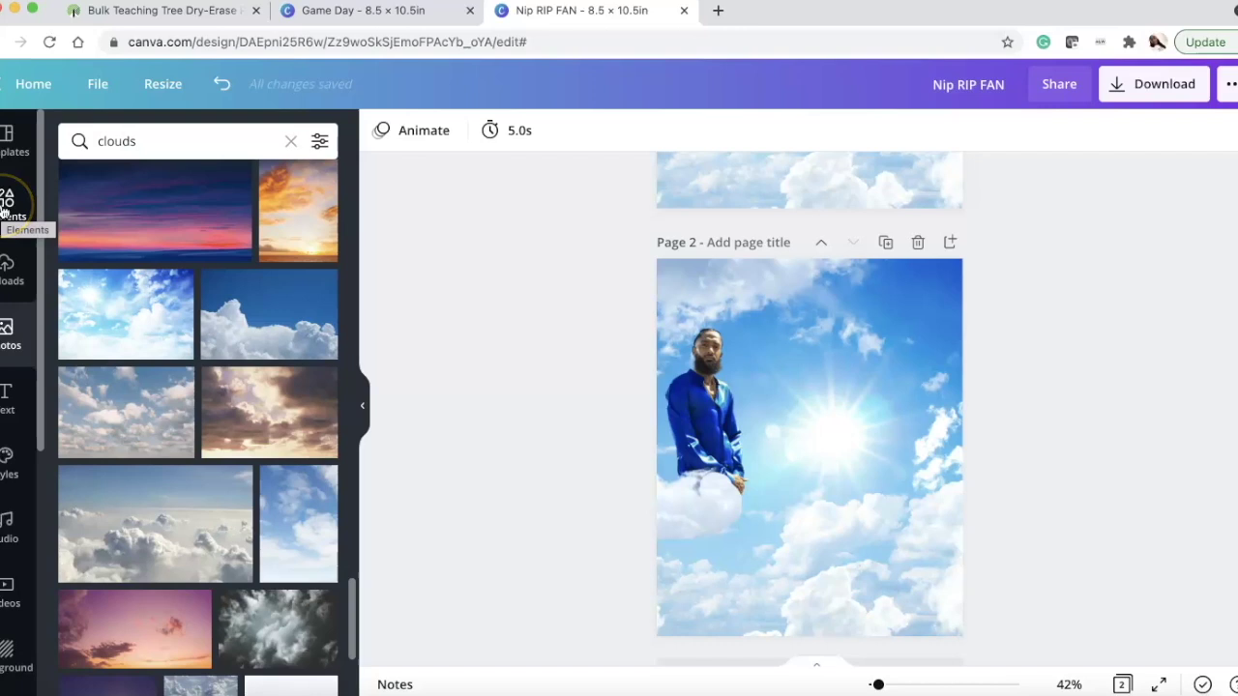
- Add the uploaded "In Loving Memory" graphic to page 2 and place it beside the man's head
{"action": "left_click", "coordinate": [7, 269]}
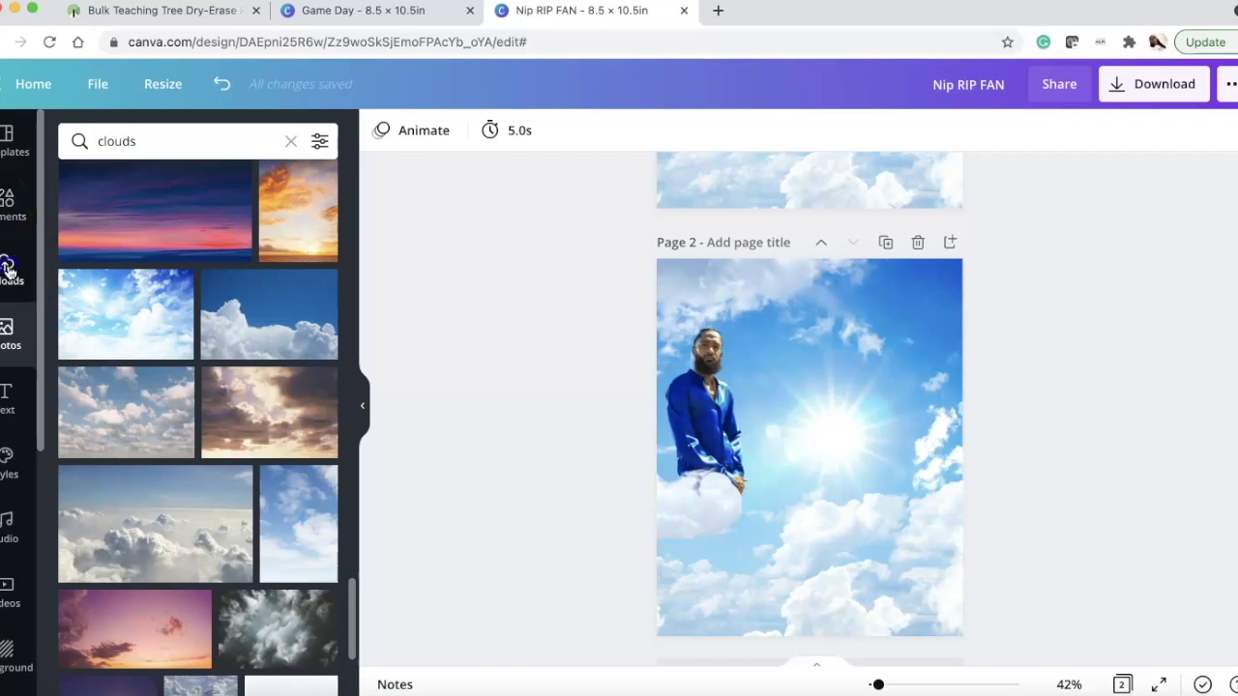
{"action": "scroll", "coordinate": [130, 395], "scroll_direction": "up", "scroll_amount": 2}
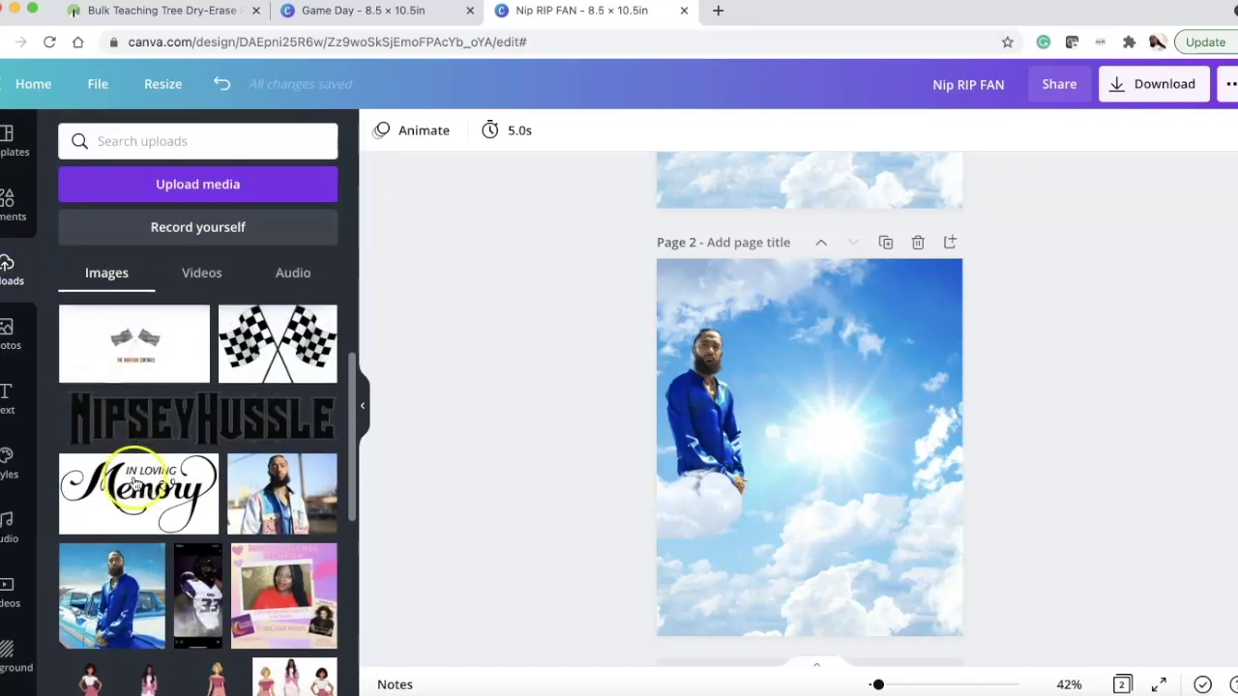
{"action": "scroll", "coordinate": [145, 436], "scroll_direction": "up", "scroll_amount": 3}
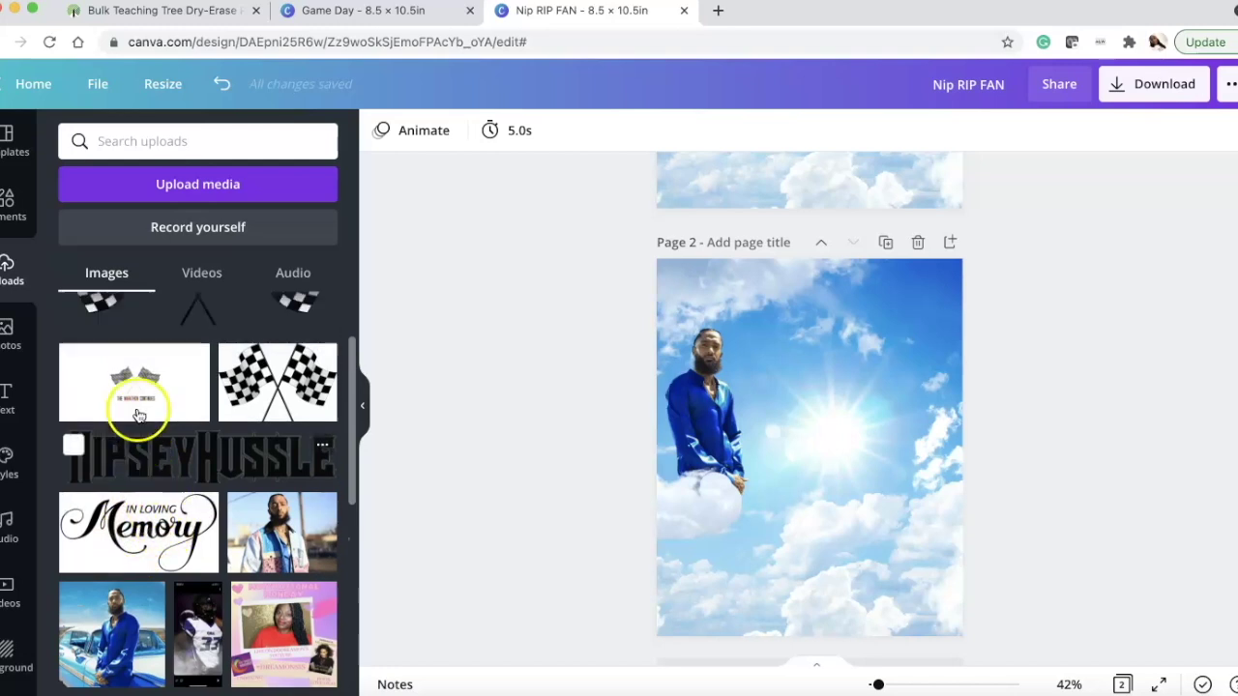
{"action": "scroll", "coordinate": [154, 599], "scroll_direction": "down", "scroll_amount": 2}
{"action": "scroll", "coordinate": [155, 620], "scroll_direction": "down", "scroll_amount": 1}
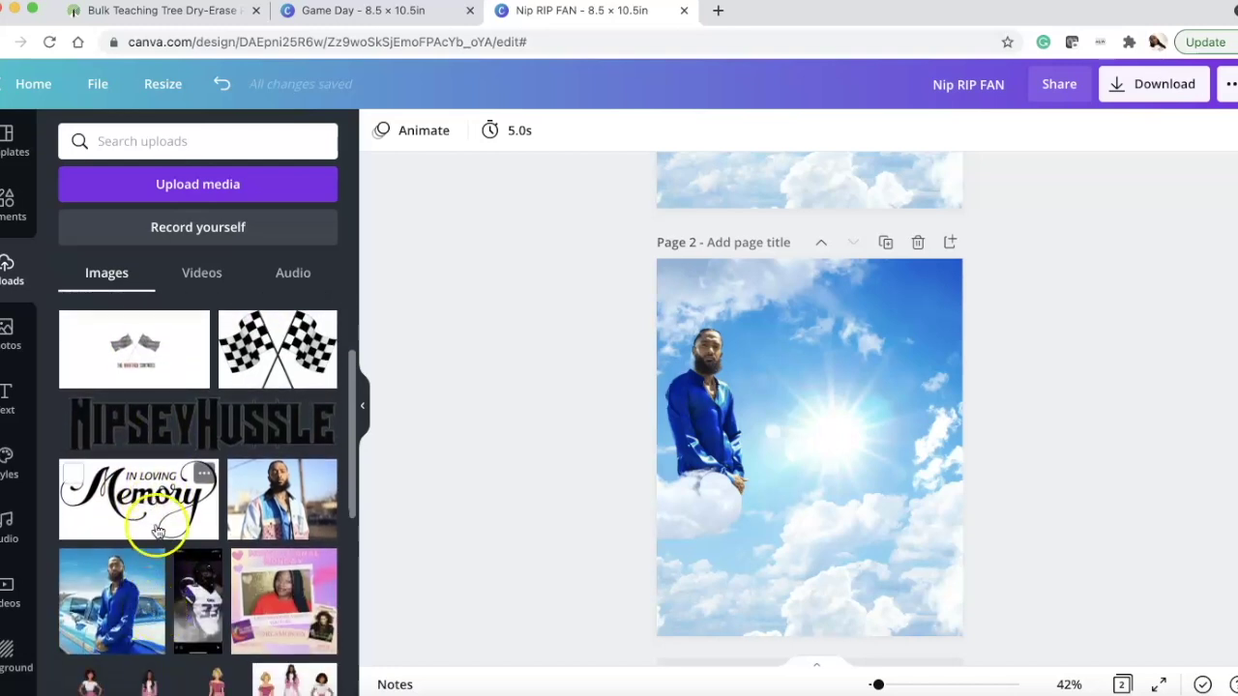
{"action": "left_click", "coordinate": [148, 513]}
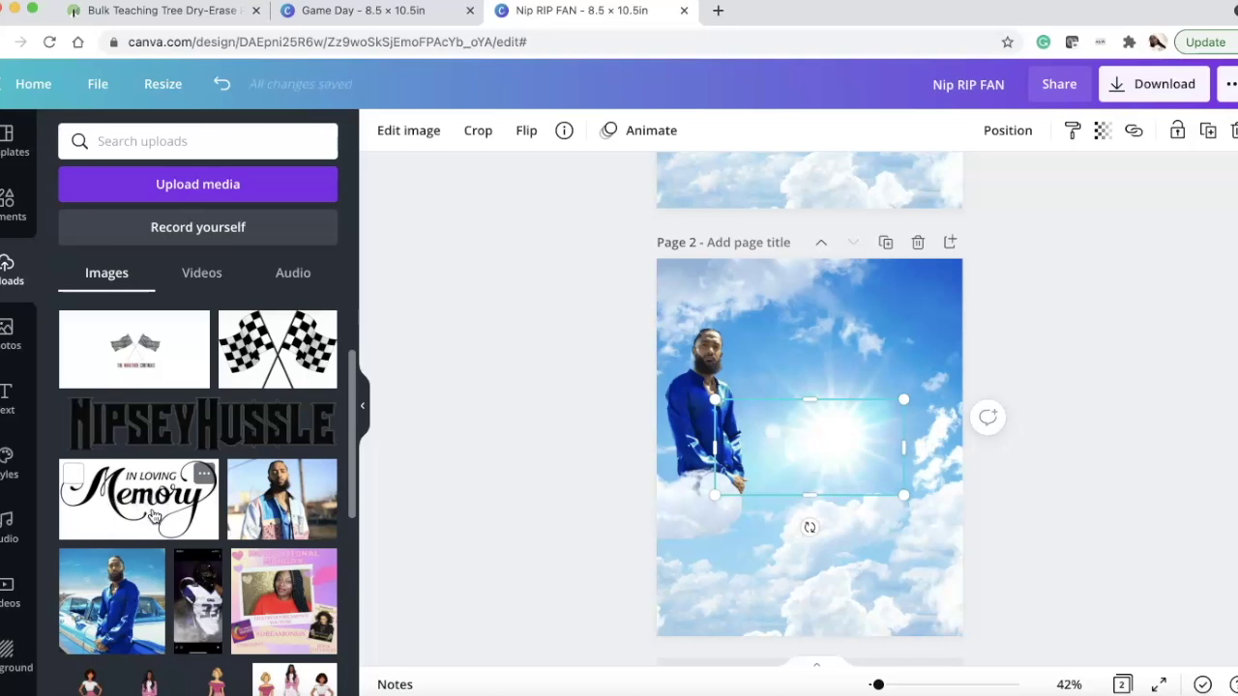
{"action": "left_click_drag", "start_coordinate": [293, 491], "coordinate": [697, 360]}
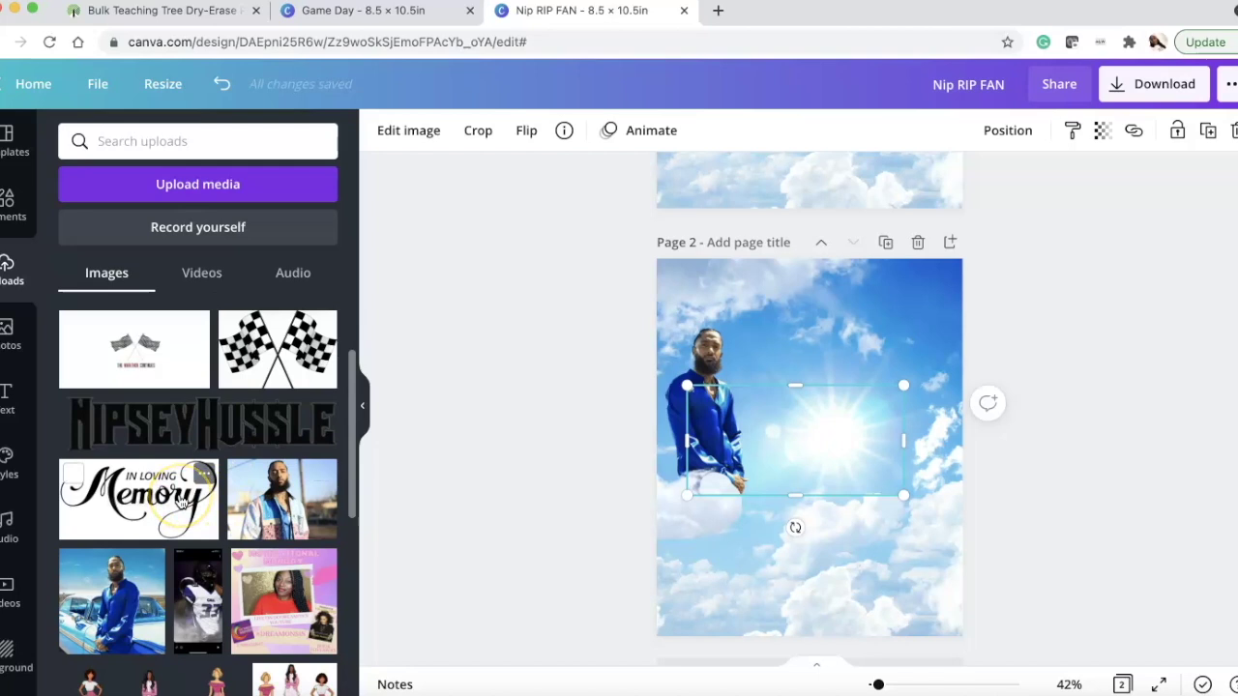
{"action": "left_click", "coordinate": [813, 594]}
{"action": "left_click_drag", "start_coordinate": [859, 418], "coordinate": [881, 326]}
{"action": "left_click", "coordinate": [784, 312]}
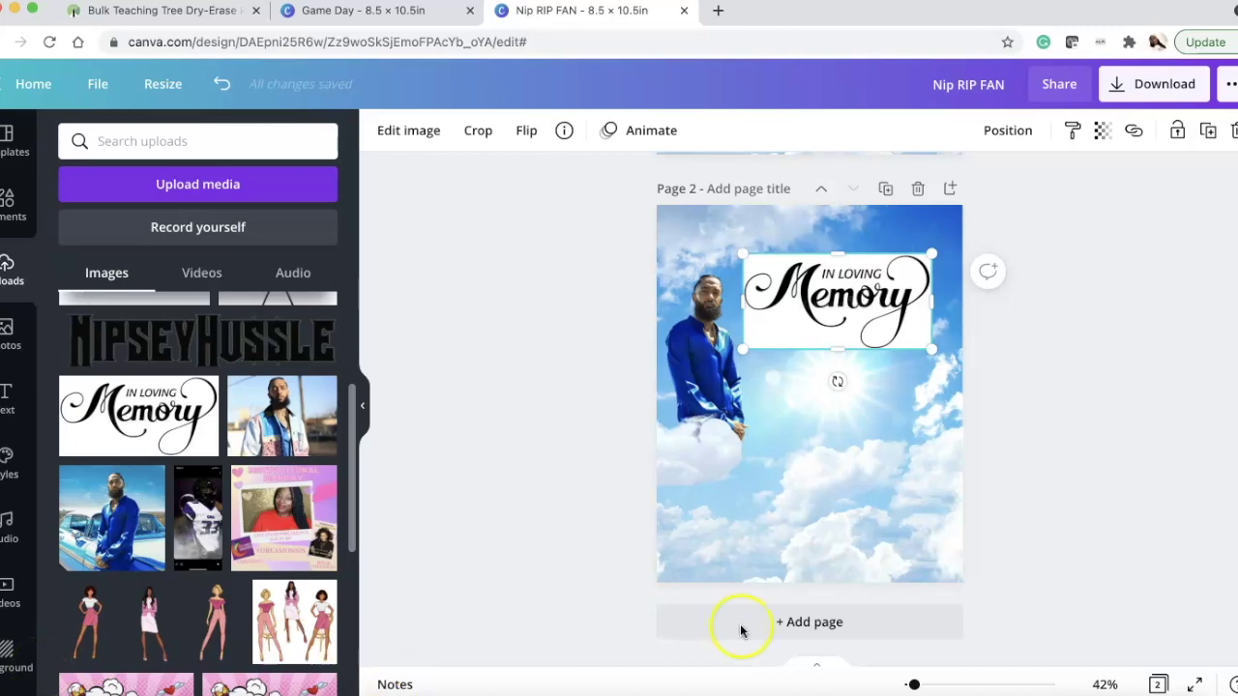
- Remove the white background of the "In Loving Memory" graphic, enlarge it and position it in the page's upper right area
{"action": "left_click", "coordinate": [409, 132]}
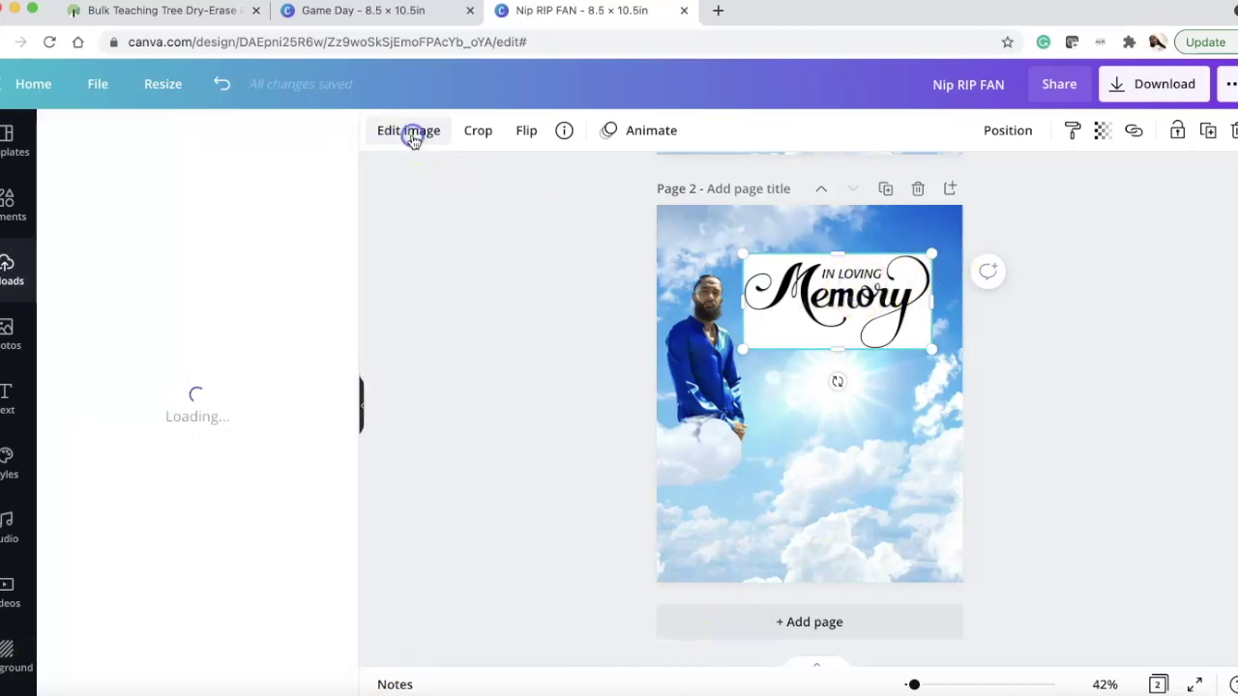
{"action": "left_click", "coordinate": [175, 413]}
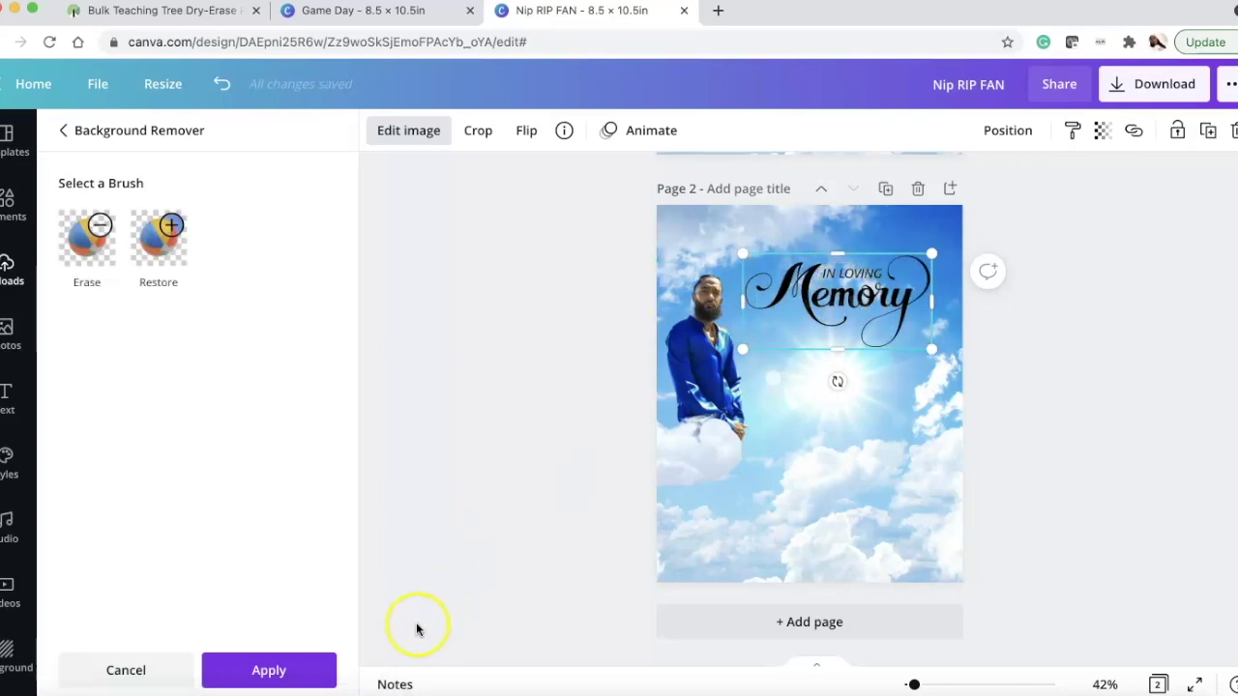
{"action": "left_click", "coordinate": [319, 667]}
{"action": "left_click_drag", "start_coordinate": [741, 255], "coordinate": [713, 218]}
{"action": "left_click_drag", "start_coordinate": [812, 276], "coordinate": [831, 271]}
{"action": "left_click", "coordinate": [704, 446]}
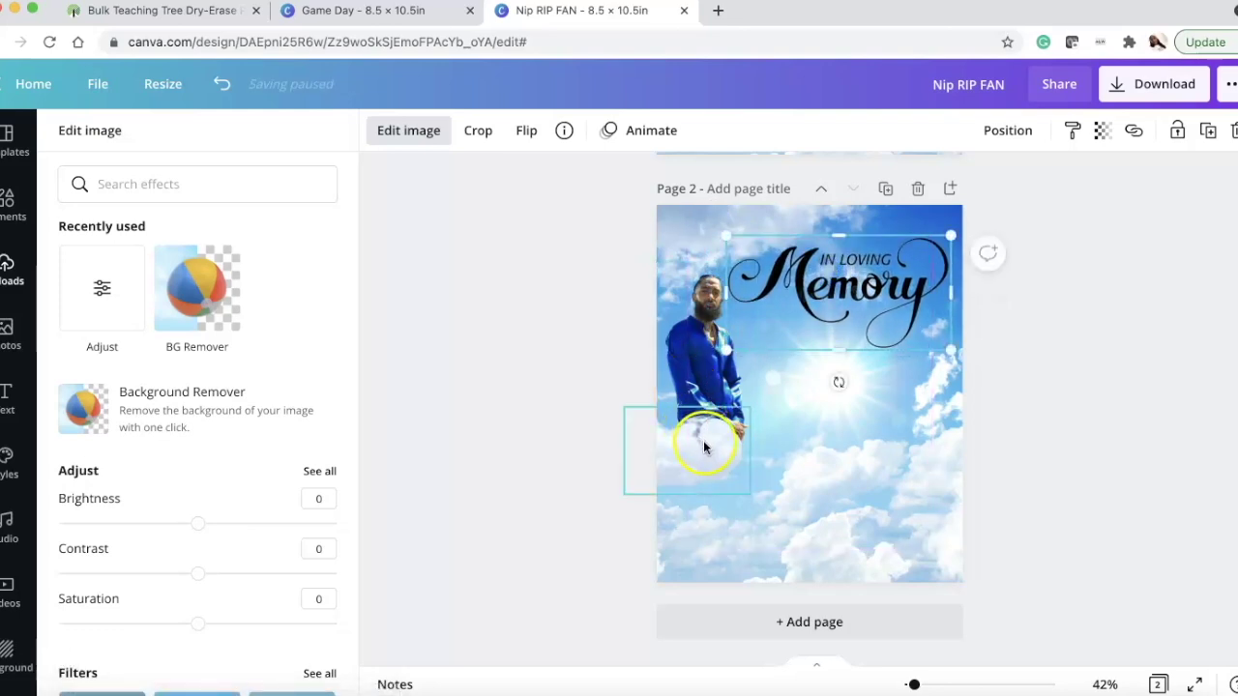
- Add the recently used photo of white clouds against a blue sky to page 2 and place it over the man's lower body
{"action": "left_click", "coordinate": [16, 211]}
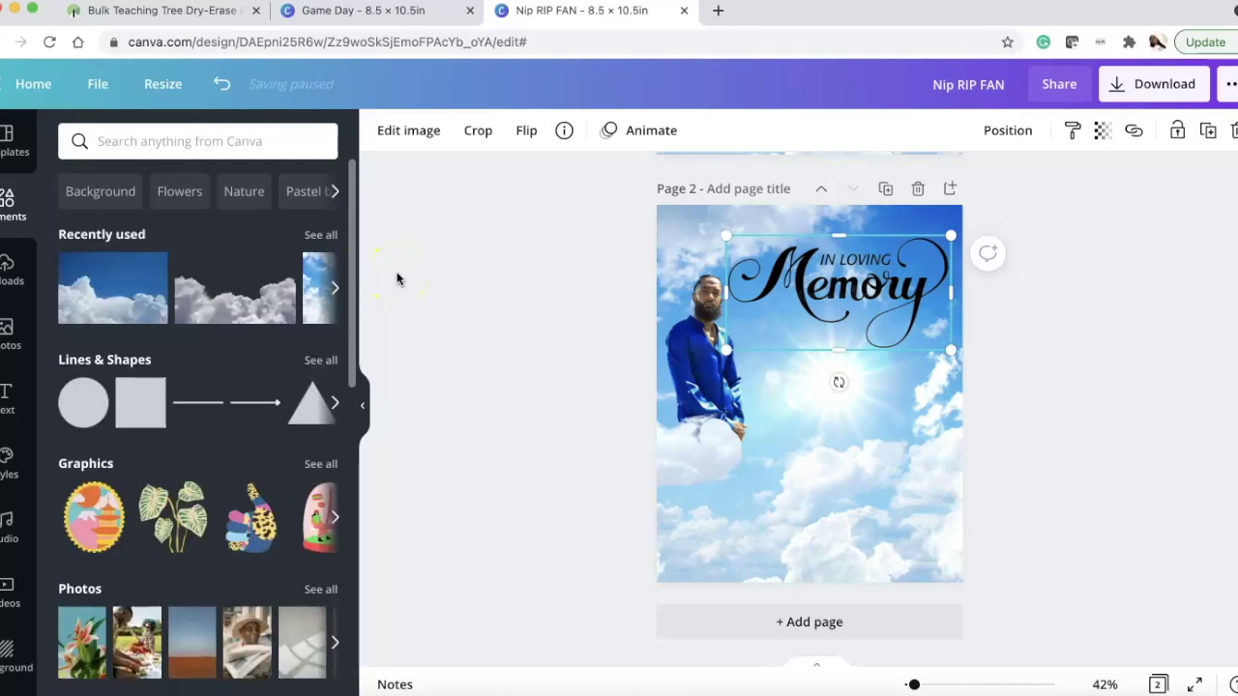
{"action": "left_click", "coordinate": [320, 236]}
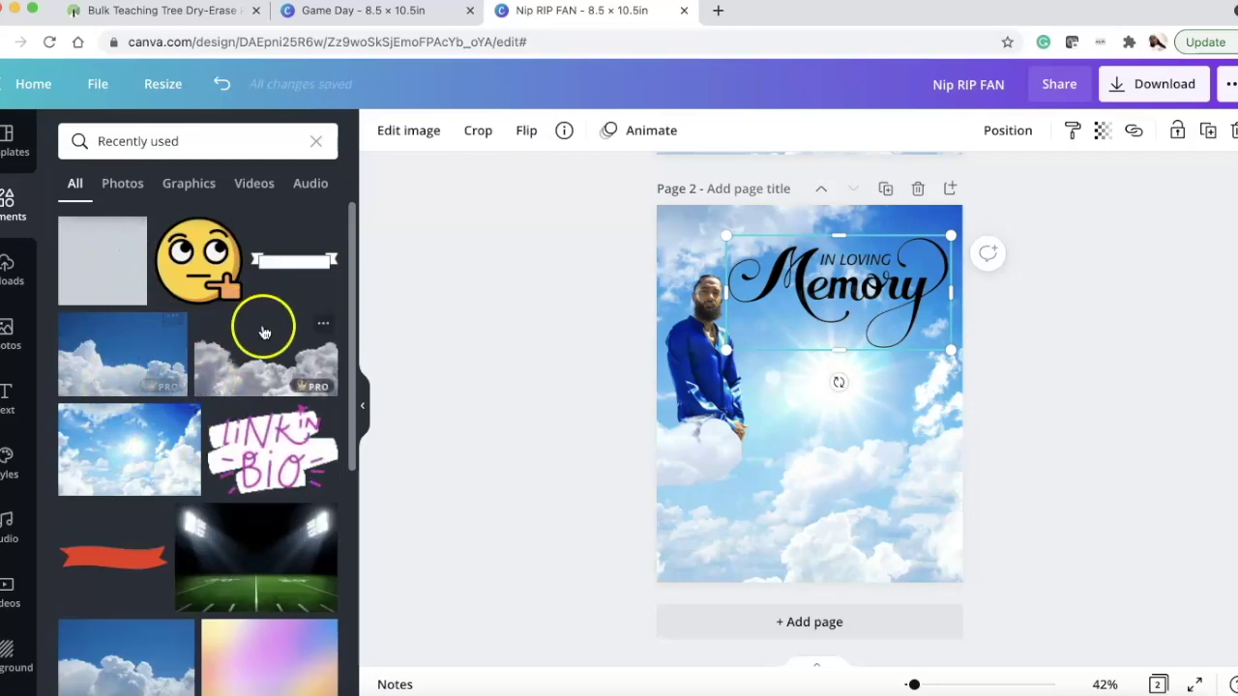
{"action": "scroll", "coordinate": [263, 331], "scroll_direction": "down", "scroll_amount": 3}
{"action": "scroll", "coordinate": [126, 537], "scroll_direction": "down", "scroll_amount": 2}
{"action": "left_click_drag", "start_coordinate": [126, 451], "coordinate": [892, 359]}
{"action": "left_click_drag", "start_coordinate": [758, 440], "coordinate": [710, 453]}
{"action": "left_click_drag", "start_coordinate": [864, 346], "coordinate": [725, 463]}
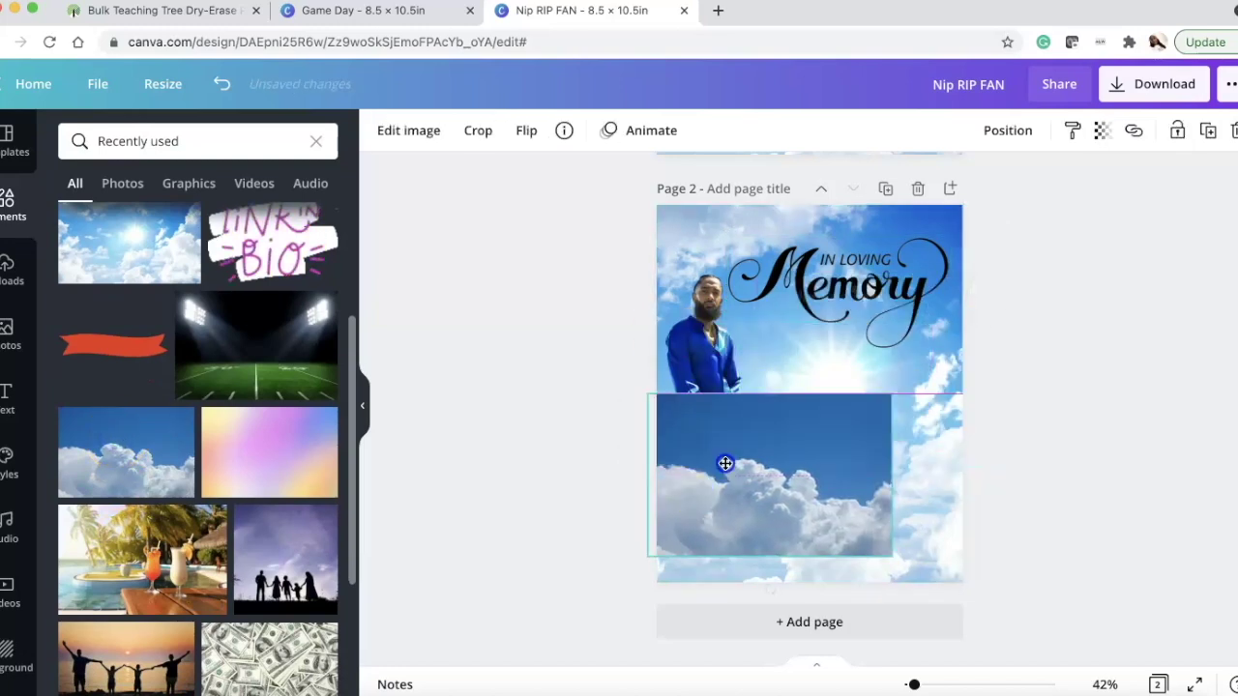
- Remove the background of the newly added cloud photo and apply the result
{"action": "left_click", "coordinate": [408, 129]}
{"action": "left_click", "coordinate": [197, 396]}
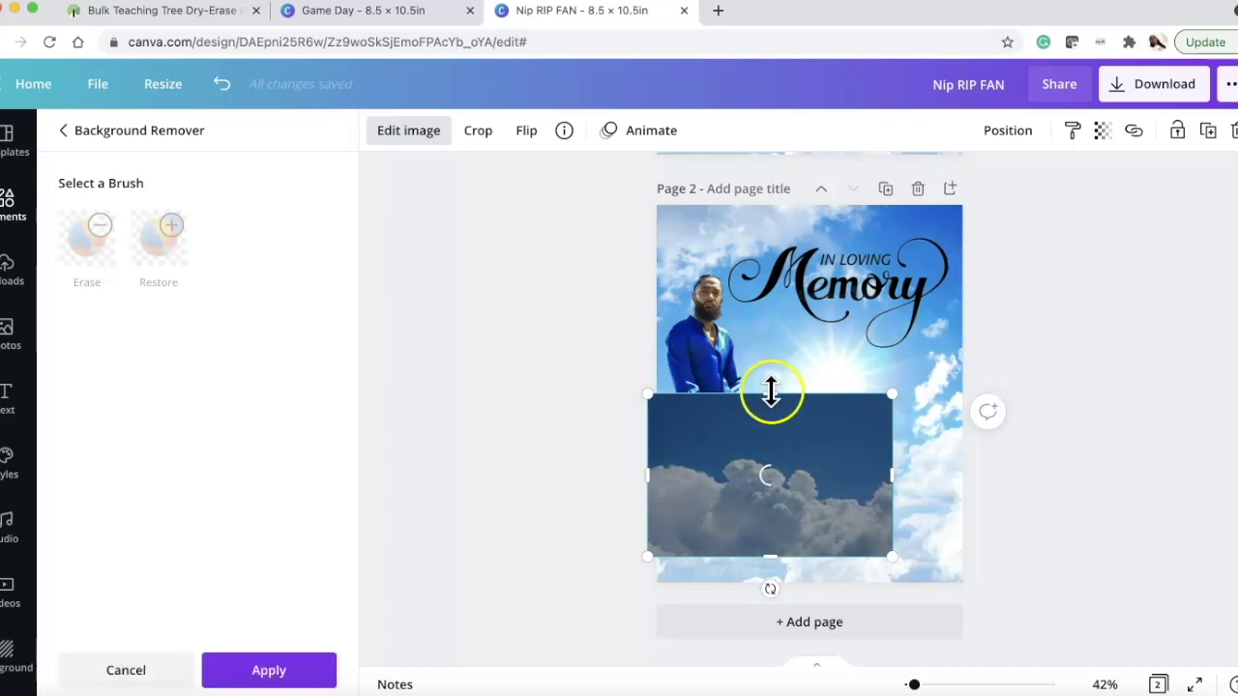
{"action": "left_click", "coordinate": [296, 670]}
- Move the new cloud cutout below the man's hands and crop the empty margins on all four sides
{"action": "left_click_drag", "start_coordinate": [746, 478], "coordinate": [695, 441]}
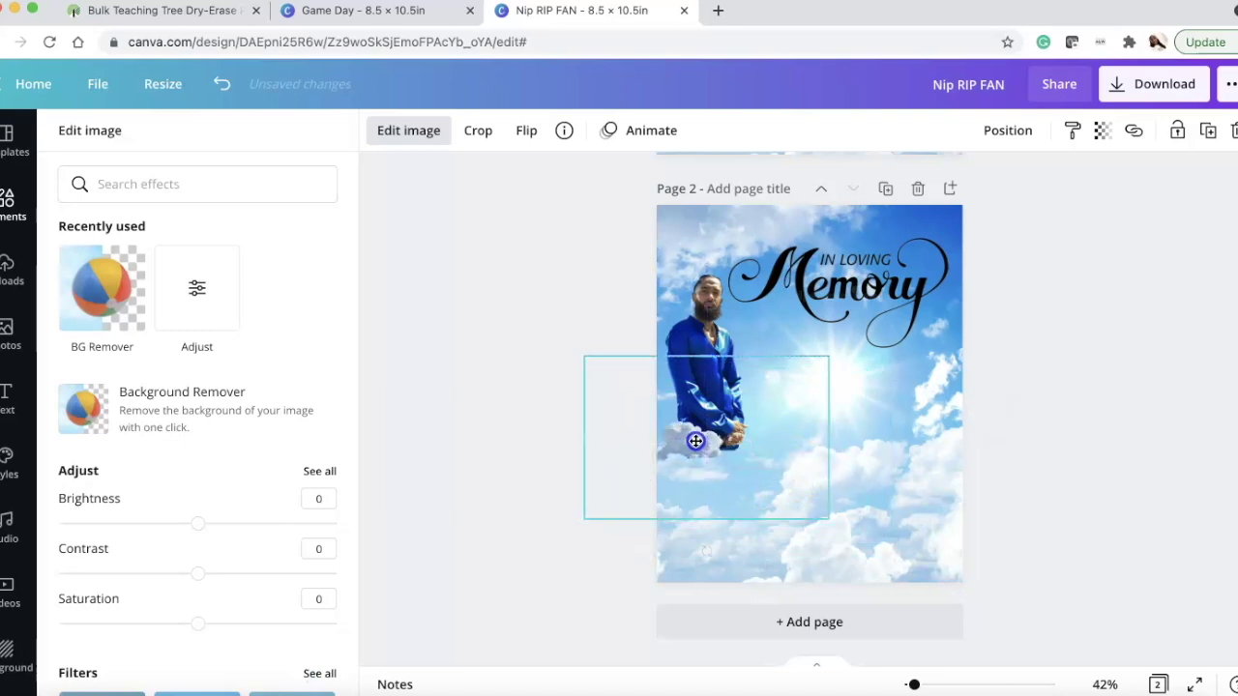
{"action": "left_click_drag", "start_coordinate": [826, 436], "coordinate": [730, 436]}
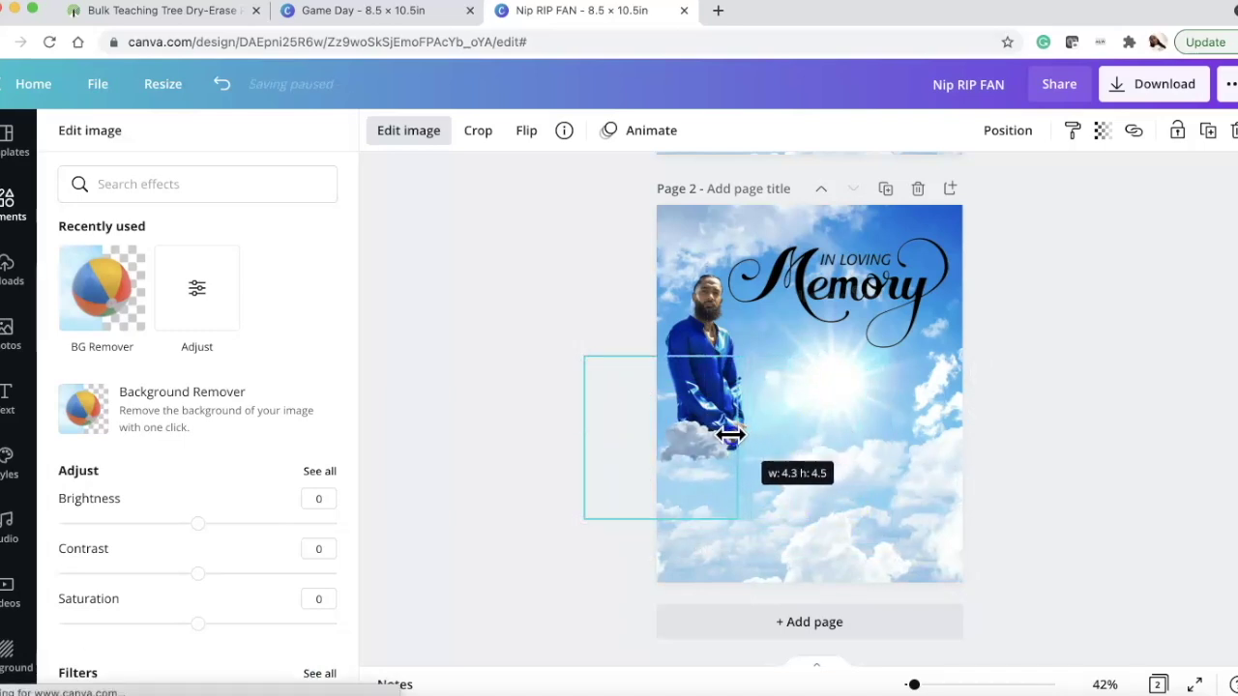
{"action": "left_click_drag", "start_coordinate": [664, 357], "coordinate": [665, 414]}
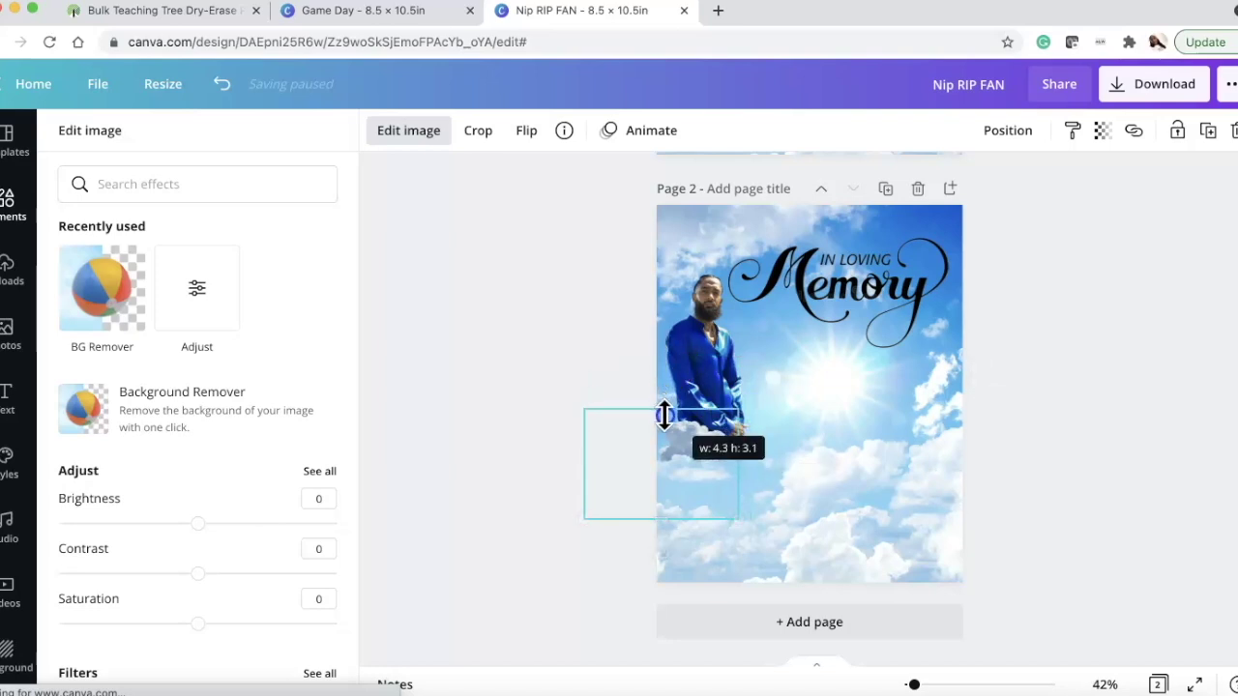
{"action": "left_click_drag", "start_coordinate": [667, 519], "coordinate": [658, 463]}
{"action": "left_click_drag", "start_coordinate": [583, 442], "coordinate": [652, 446]}
- Enlarge the cropped cloud and position it over the bottom of the man's cutout, extending past the page's left edge
{"action": "left_click_drag", "start_coordinate": [740, 418], "coordinate": [864, 383]}
{"action": "left_click_drag", "start_coordinate": [789, 424], "coordinate": [723, 455]}
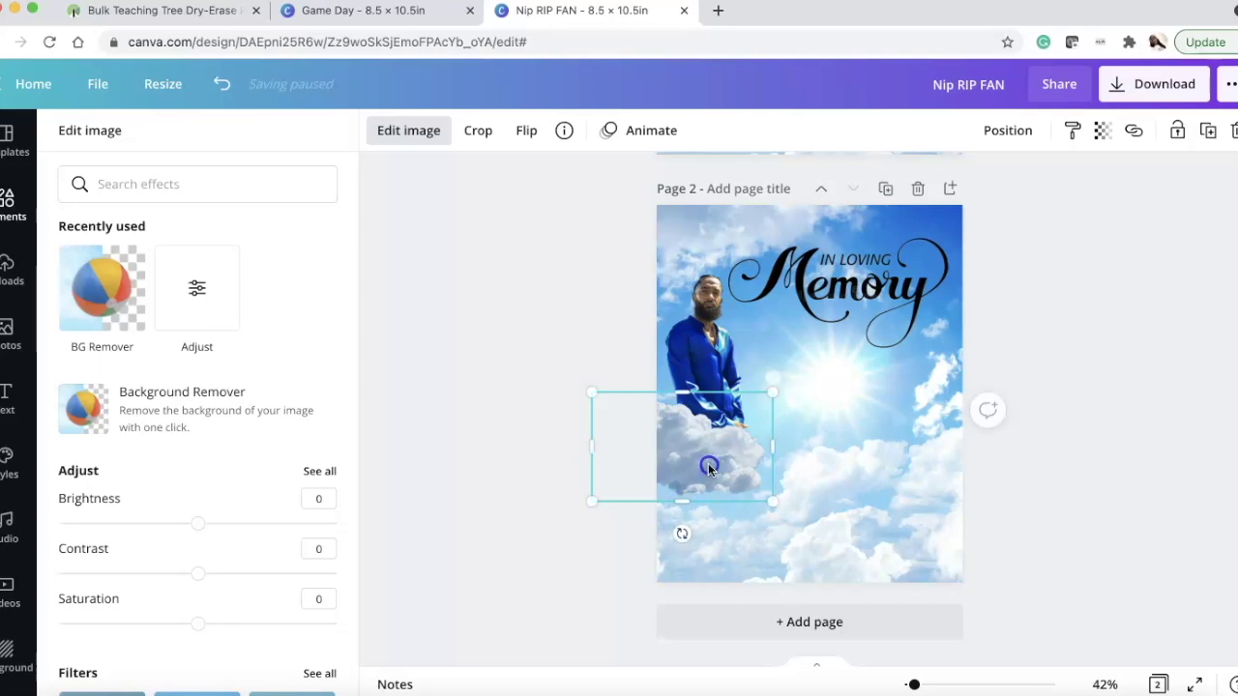
{"action": "left_click_drag", "start_coordinate": [709, 468], "coordinate": [703, 469]}
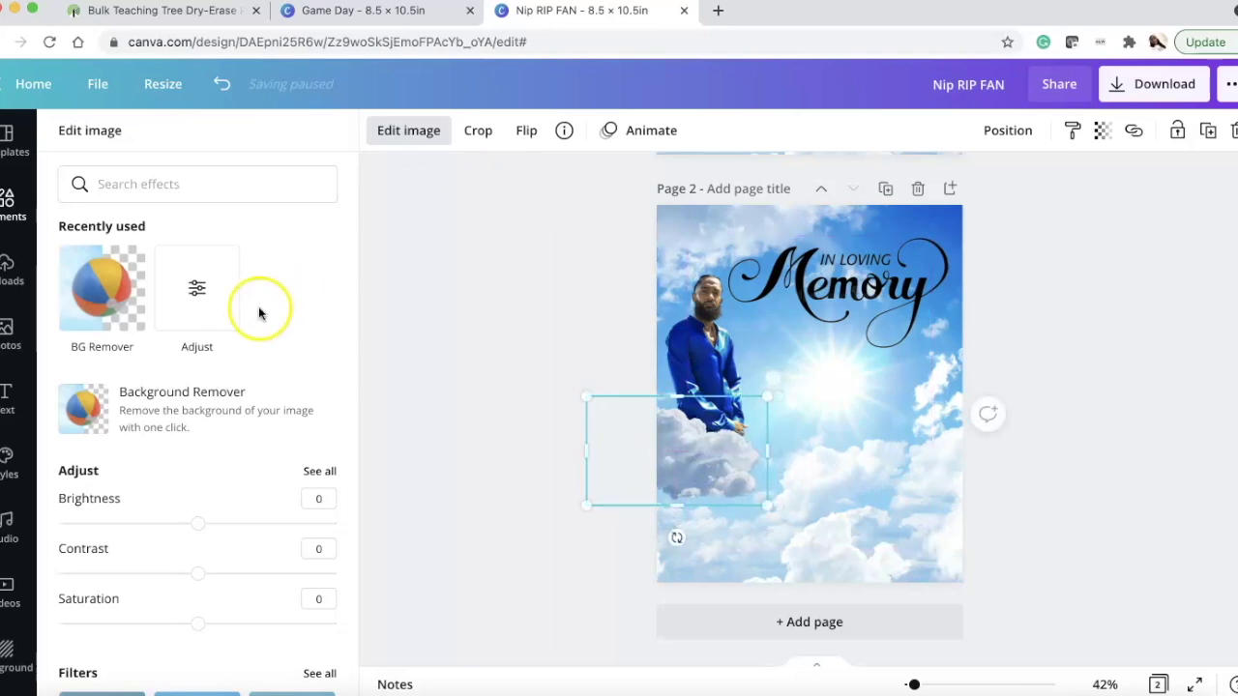
- Set the new cloud's brightness to 24
{"action": "left_click_drag", "start_coordinate": [198, 523], "coordinate": [232, 523]}
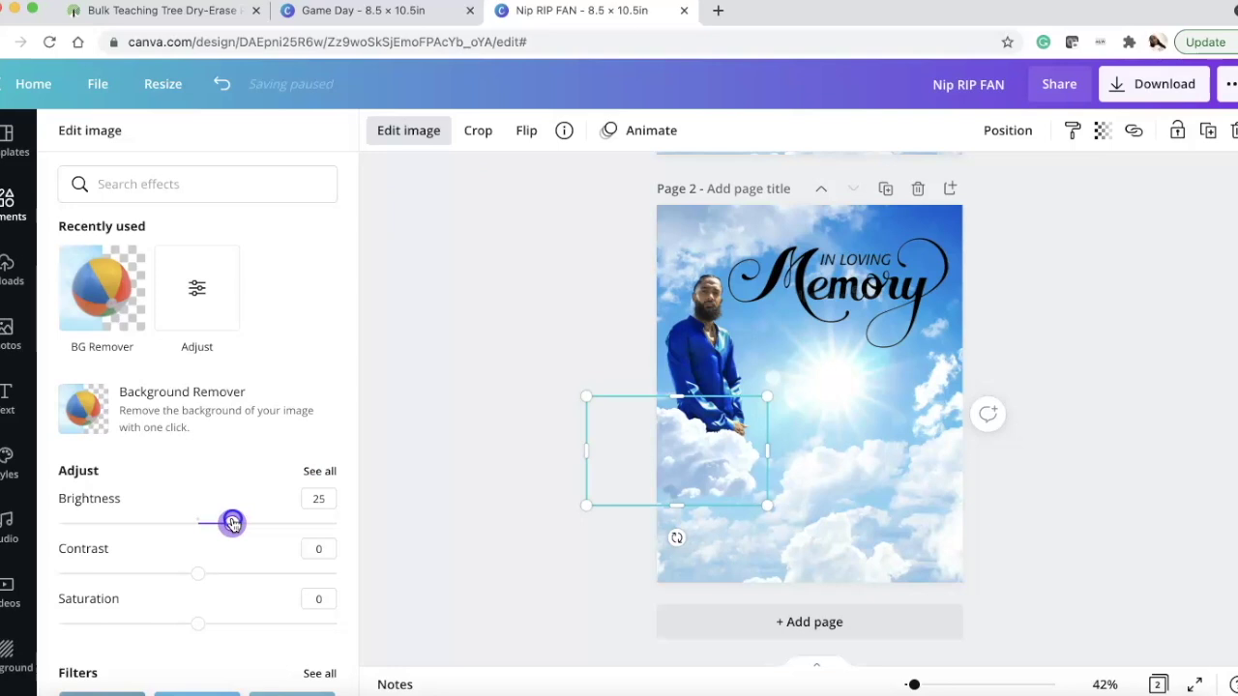
{"action": "scroll", "coordinate": [230, 522], "scroll_direction": "down", "scroll_amount": 2}
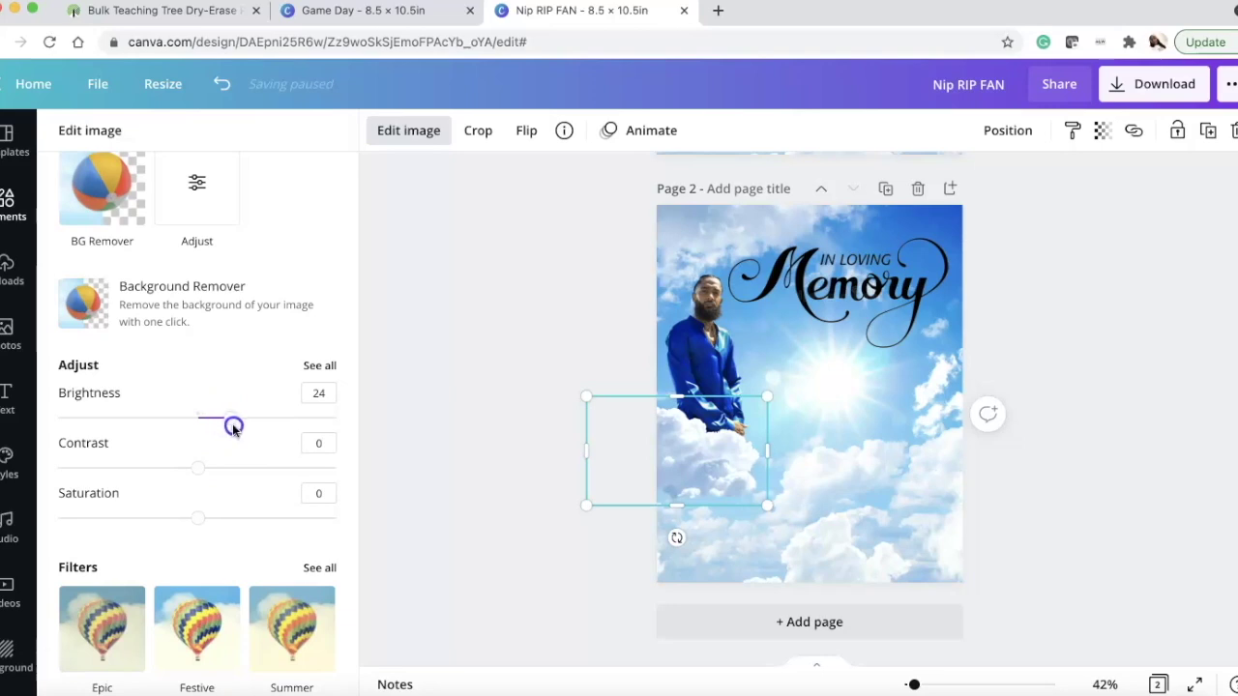
- Set the new foreground cloud's shadows adjustment to 47
{"action": "left_click", "coordinate": [314, 364]}
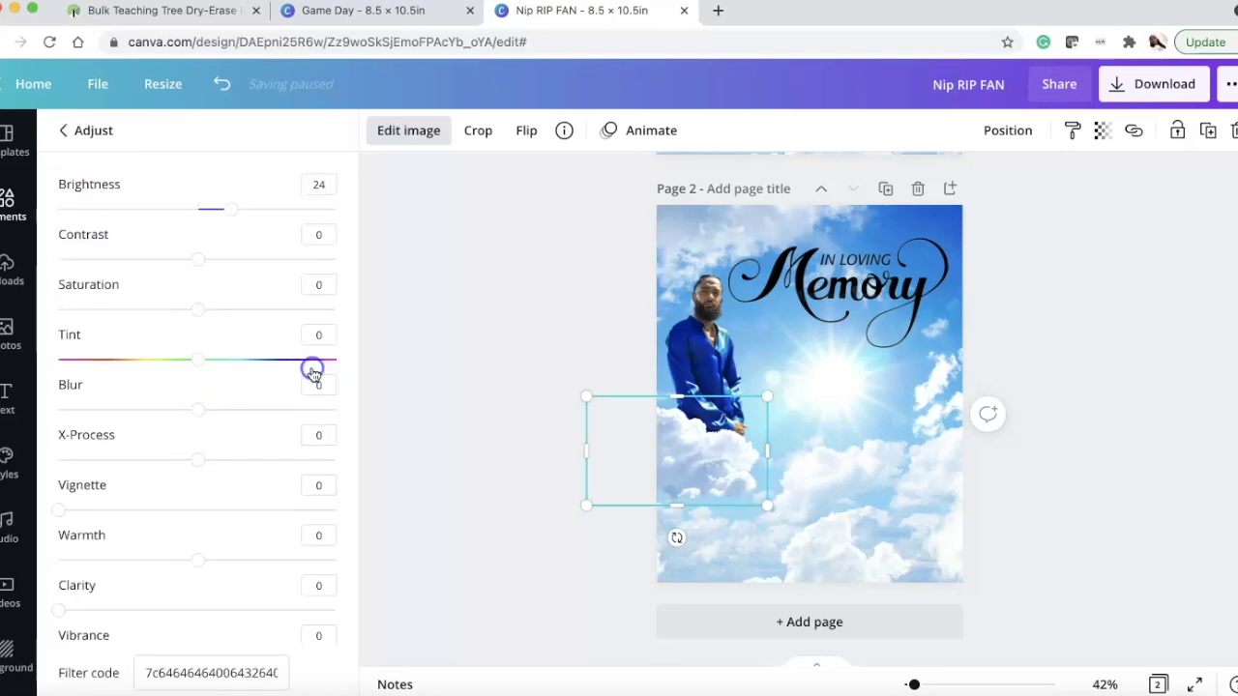
{"action": "scroll", "coordinate": [256, 292], "scroll_direction": "down", "scroll_amount": 4}
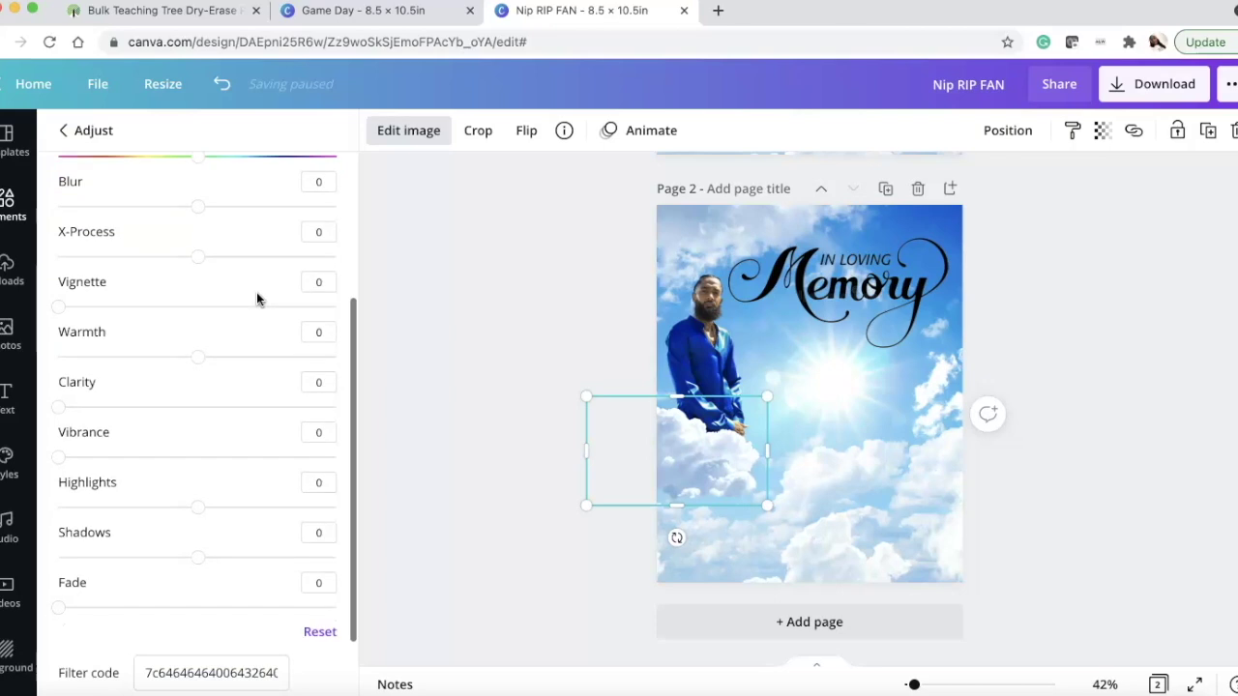
{"action": "mouse_move", "coordinate": [237, 560]}
{"action": "left_mouse_down"}
{"action": "mouse_move", "coordinate": [160, 557]}
{"action": "mouse_move", "coordinate": [242, 564]}
{"action": "left_mouse_up"}
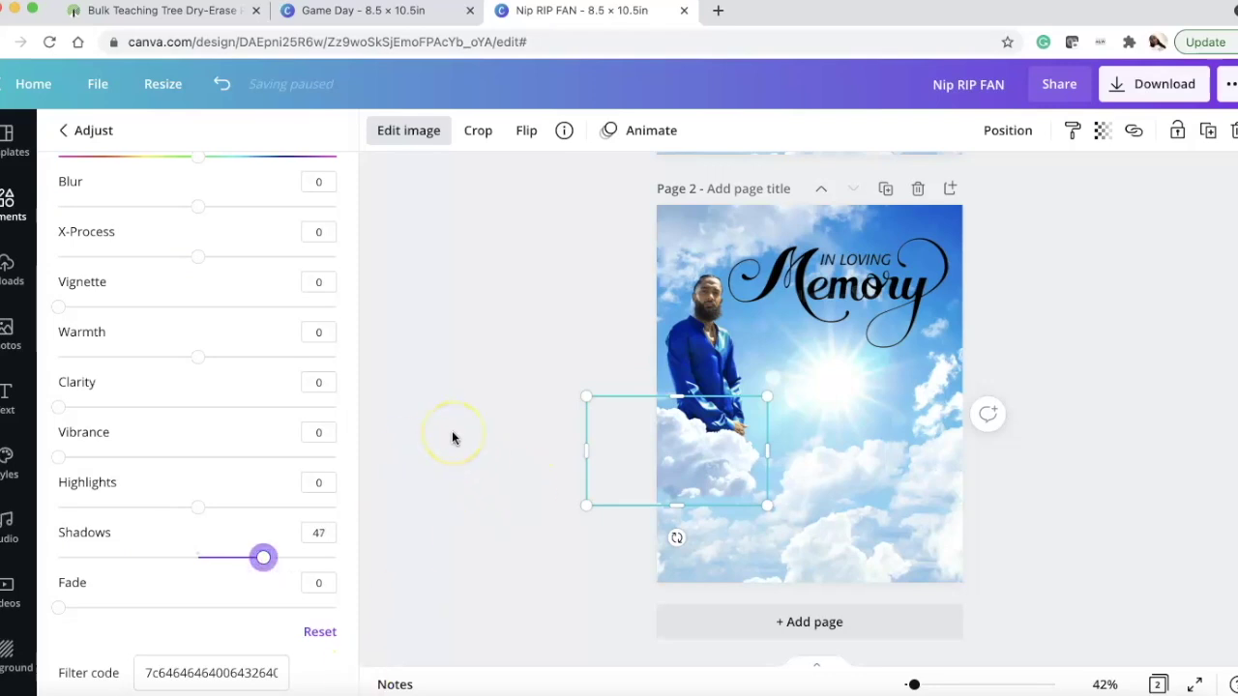
{"action": "left_click", "coordinate": [512, 351]}
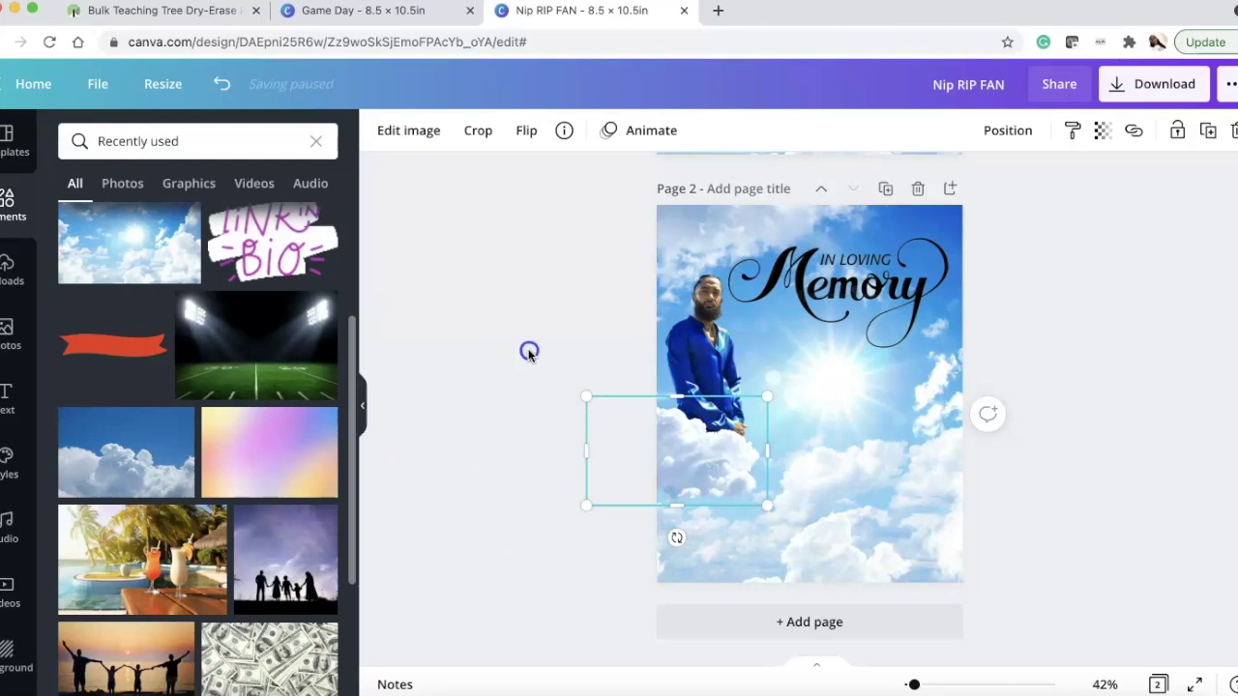
{"action": "left_click", "coordinate": [529, 352]}
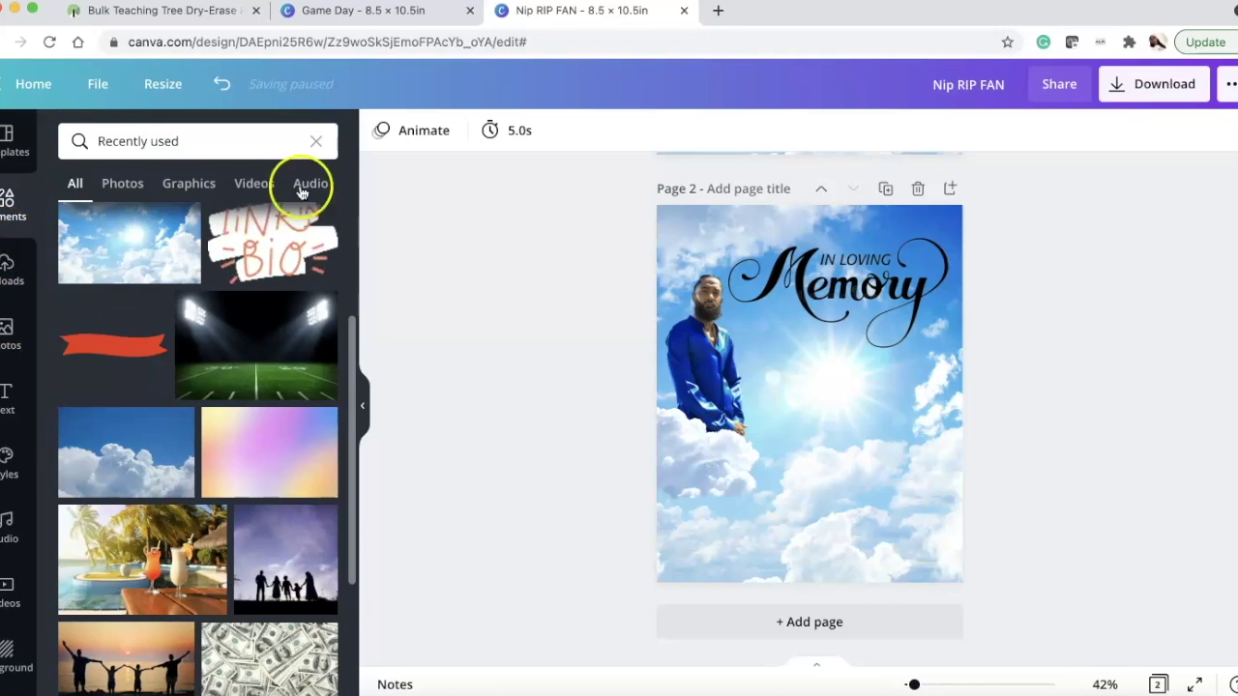
- Examine the font and size of the name text on the finished page 1 fan
{"action": "left_click", "coordinate": [4, 395]}
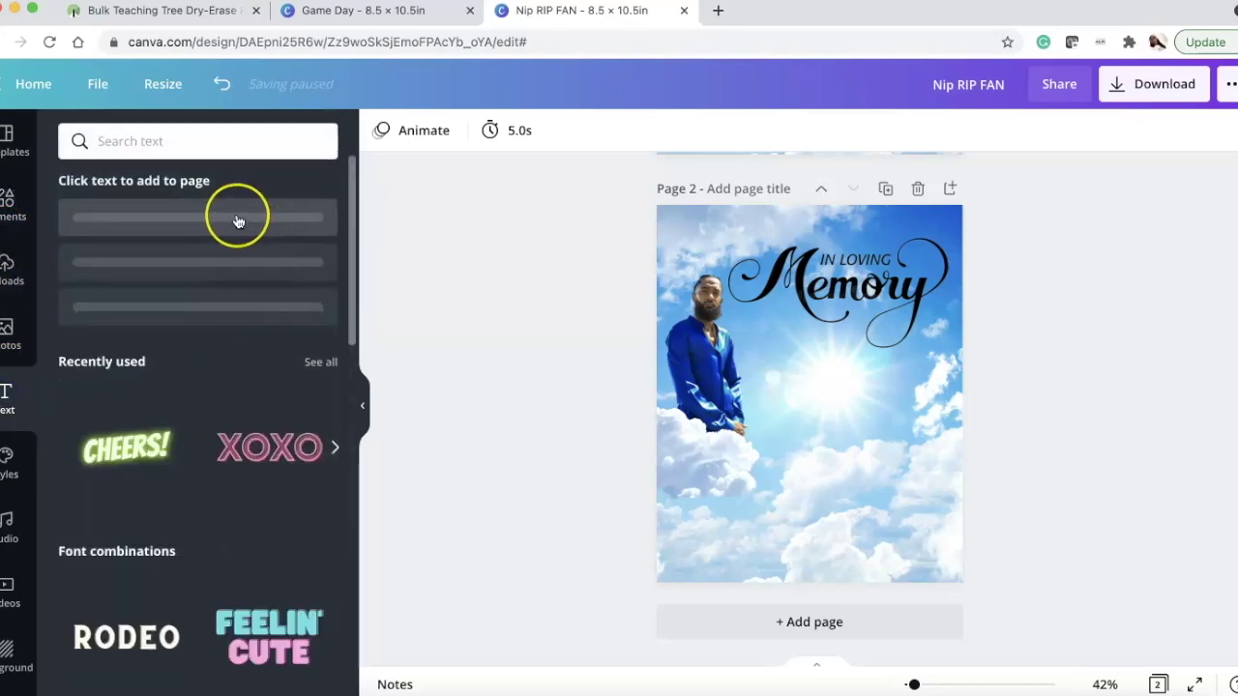
{"action": "scroll", "coordinate": [532, 302], "scroll_direction": "up", "scroll_amount": 5}
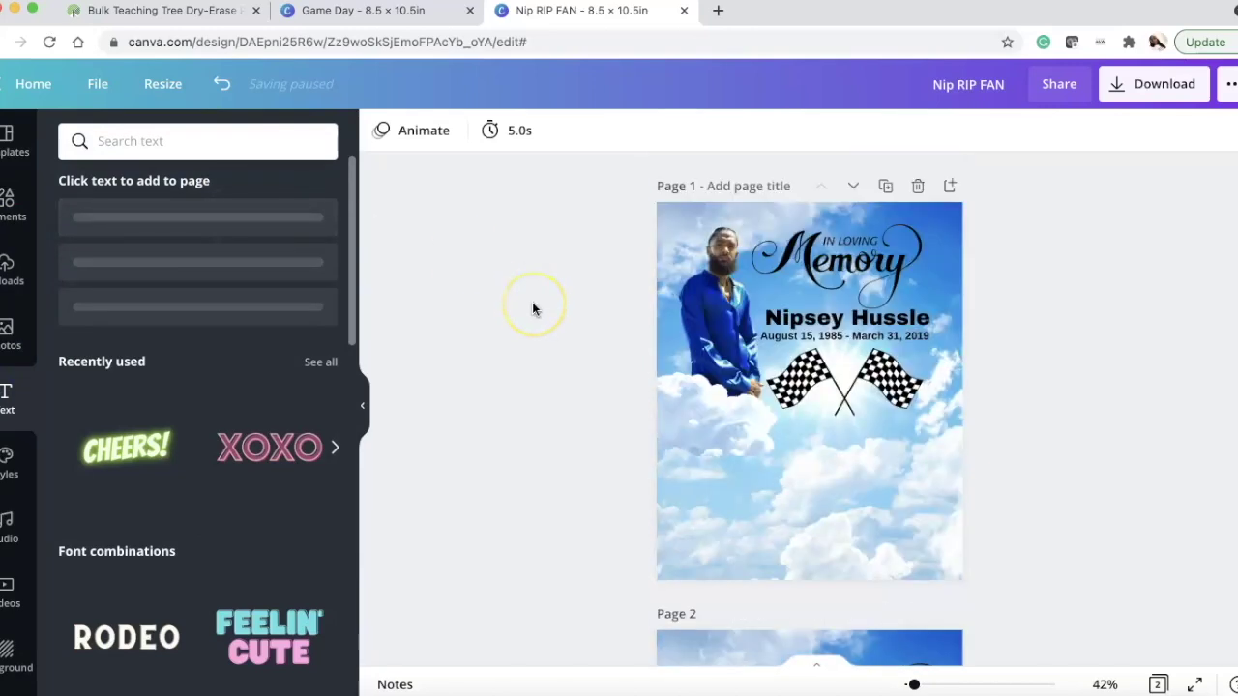
{"action": "left_click", "coordinate": [851, 319]}
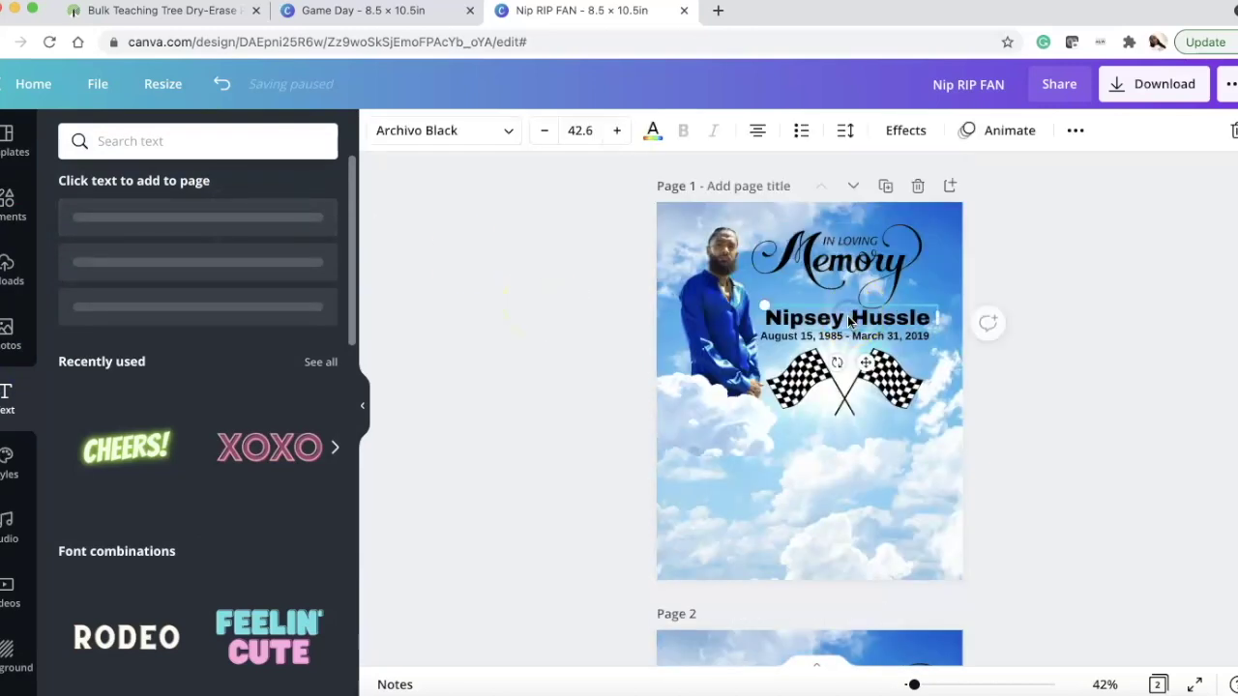
{"action": "scroll", "coordinate": [619, 435], "scroll_direction": "down", "scroll_amount": 1}
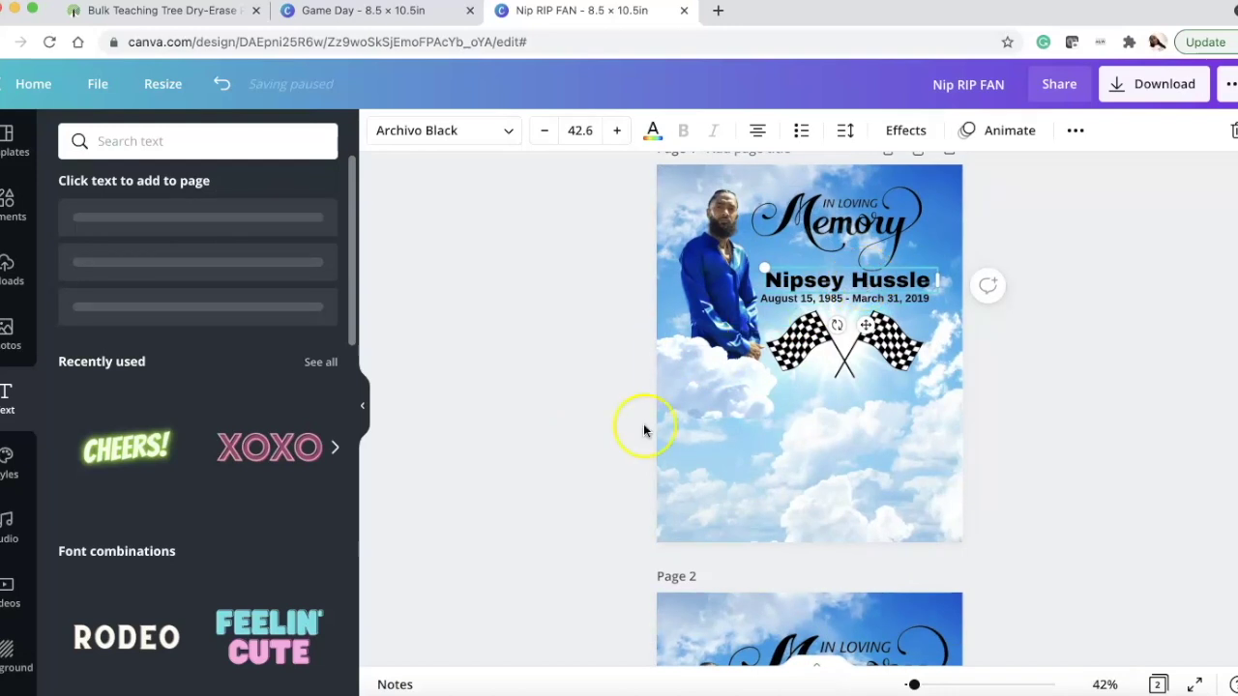
{"action": "scroll", "coordinate": [644, 429], "scroll_direction": "down", "scroll_amount": 4}
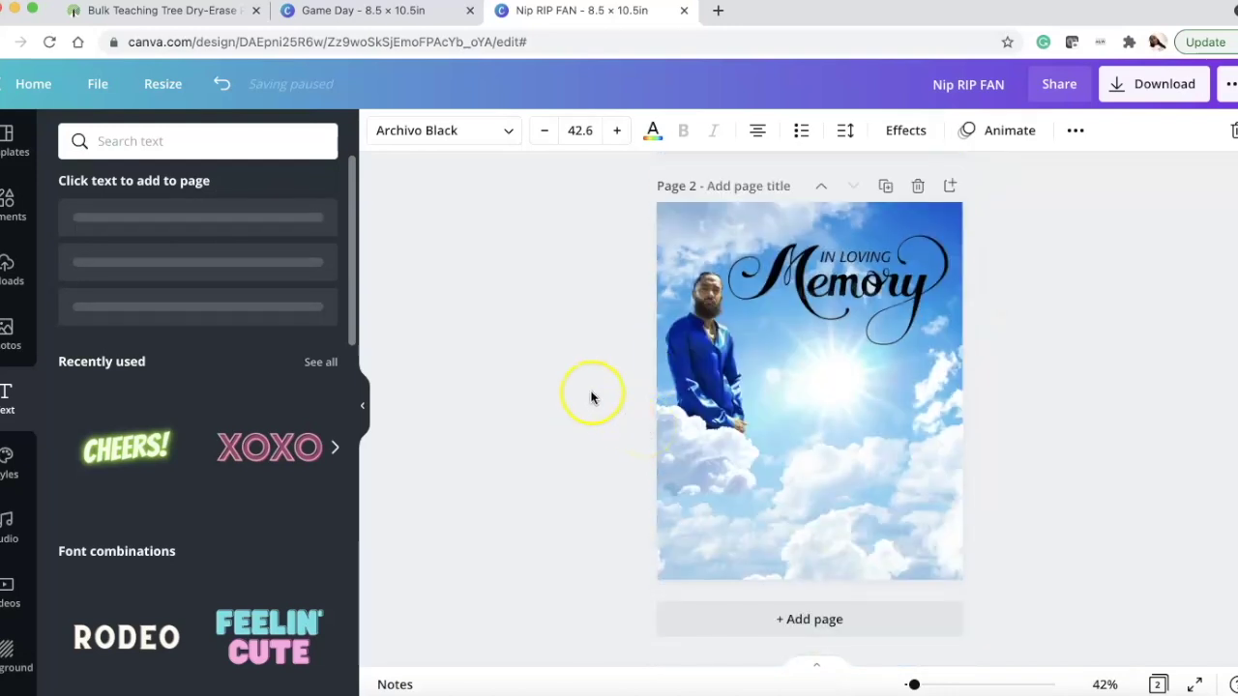
{"action": "key", "text": "t"}
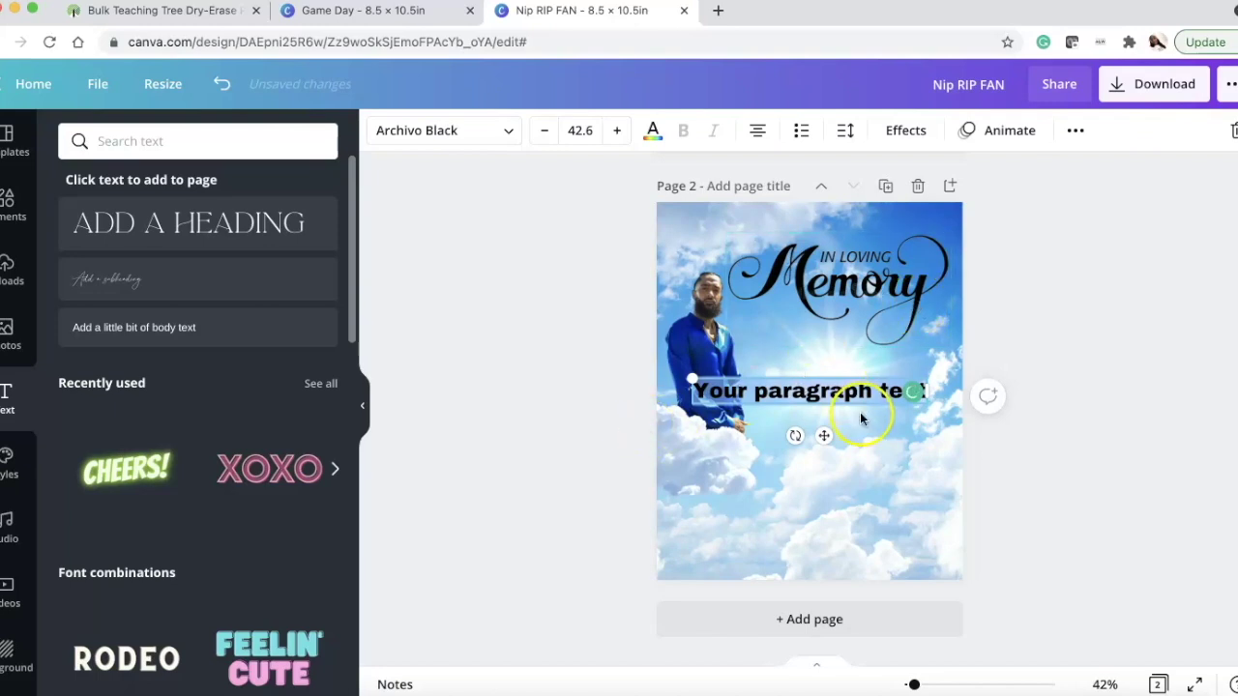
{"action": "left_click", "coordinate": [832, 366]}
{"action": "left_click", "coordinate": [833, 387]}
{"action": "key", "text": "BackSpace"}
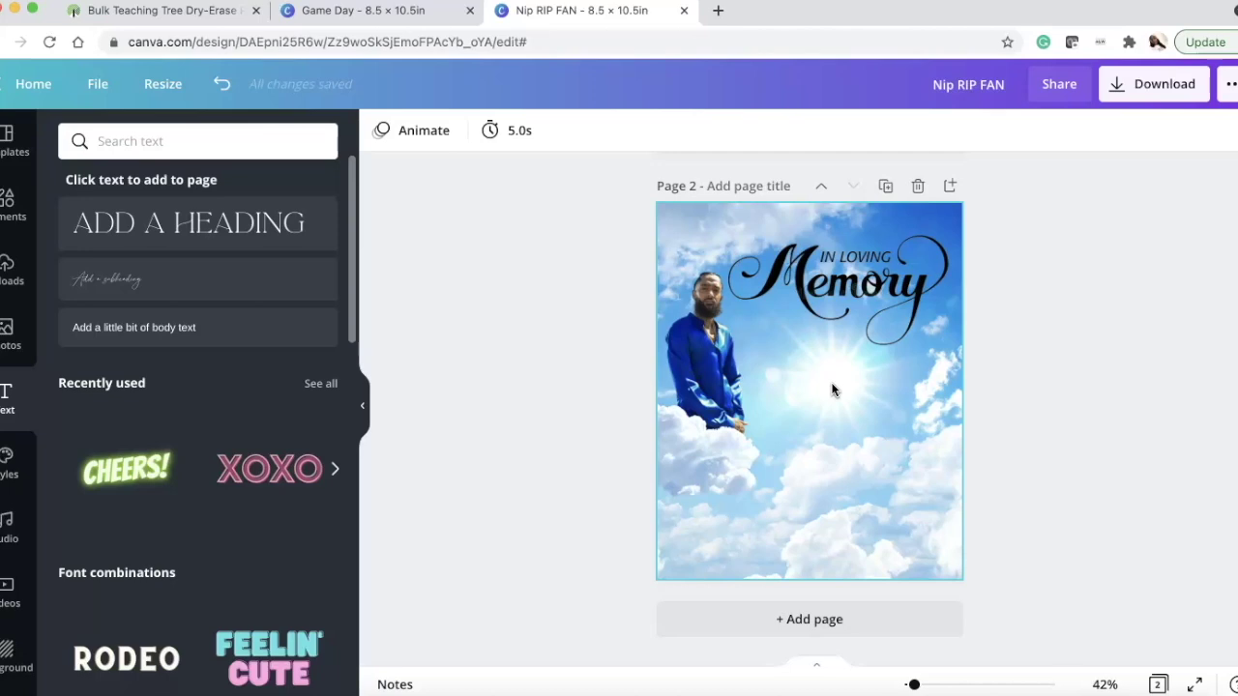
- Add a text box reading "Nipsey Hussle" to page 2 and place it directly beneath the memorial title
{"action": "key", "text": "t"}
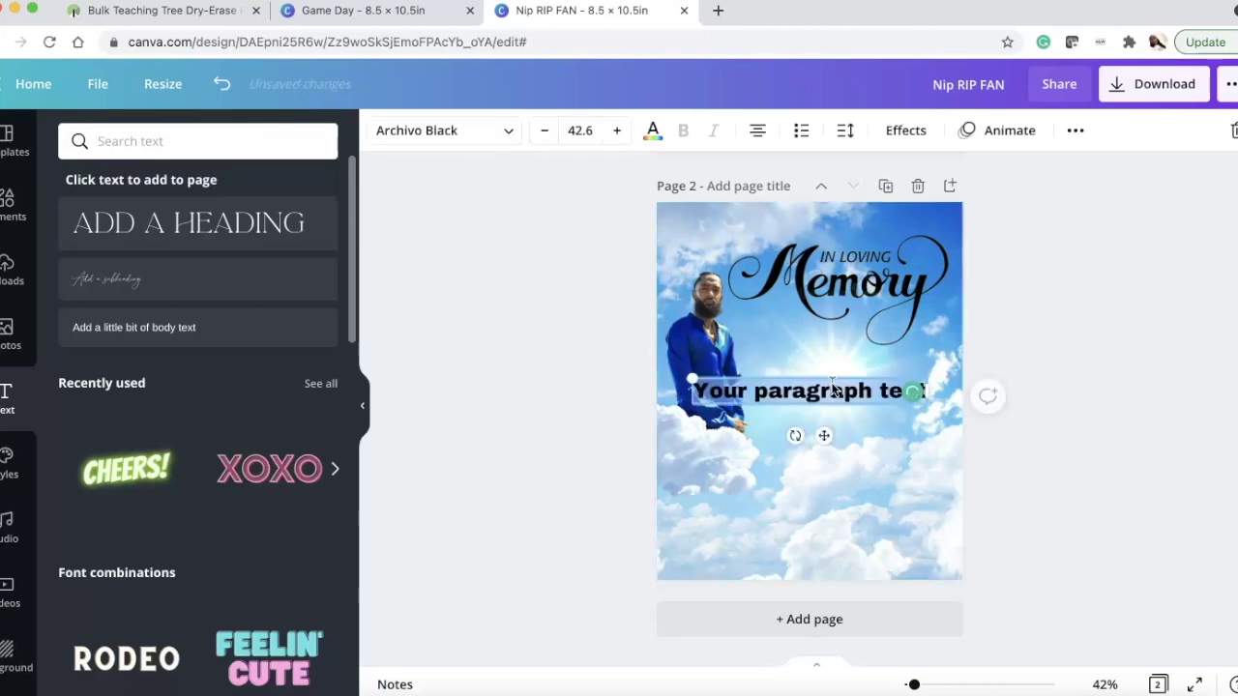
{"action": "left_click", "coordinate": [832, 385]}
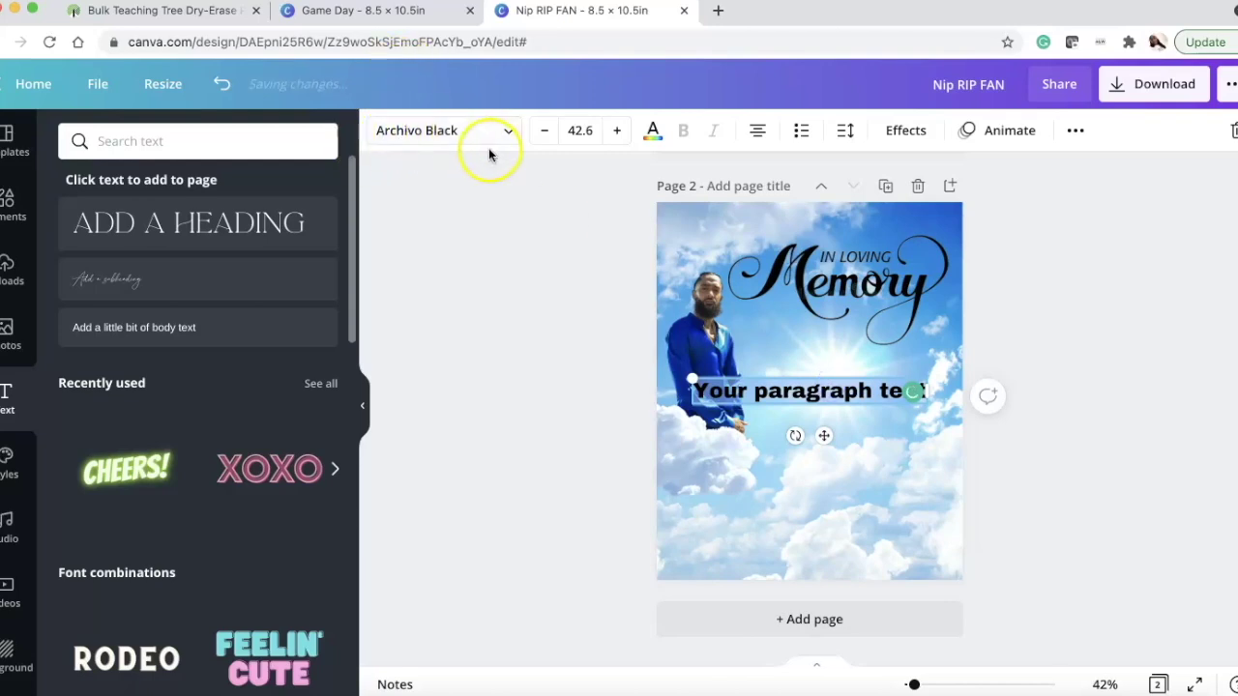
{"action": "type", "text": "NIPSEY"}
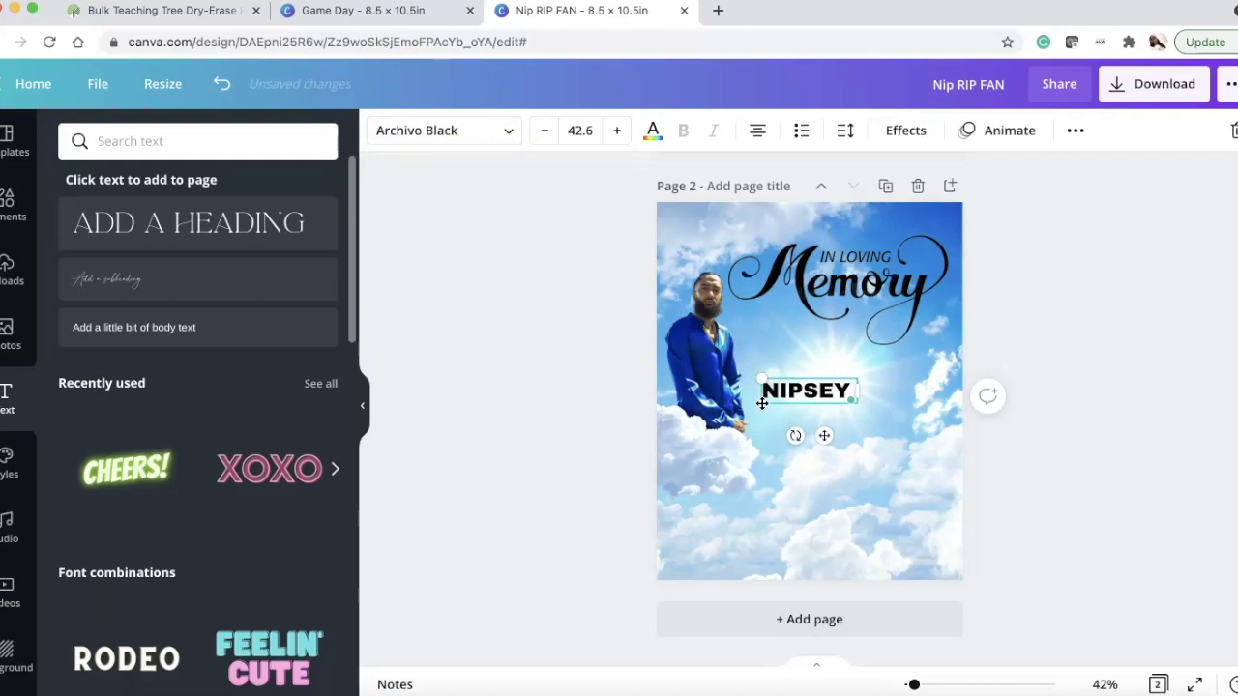
{"action": "key", "text": "BackSpace"}
{"action": "key", "text": "BackSpace"}
{"action": "key", "text": "BackSpace"}
{"action": "key", "text": "BackSpace"}
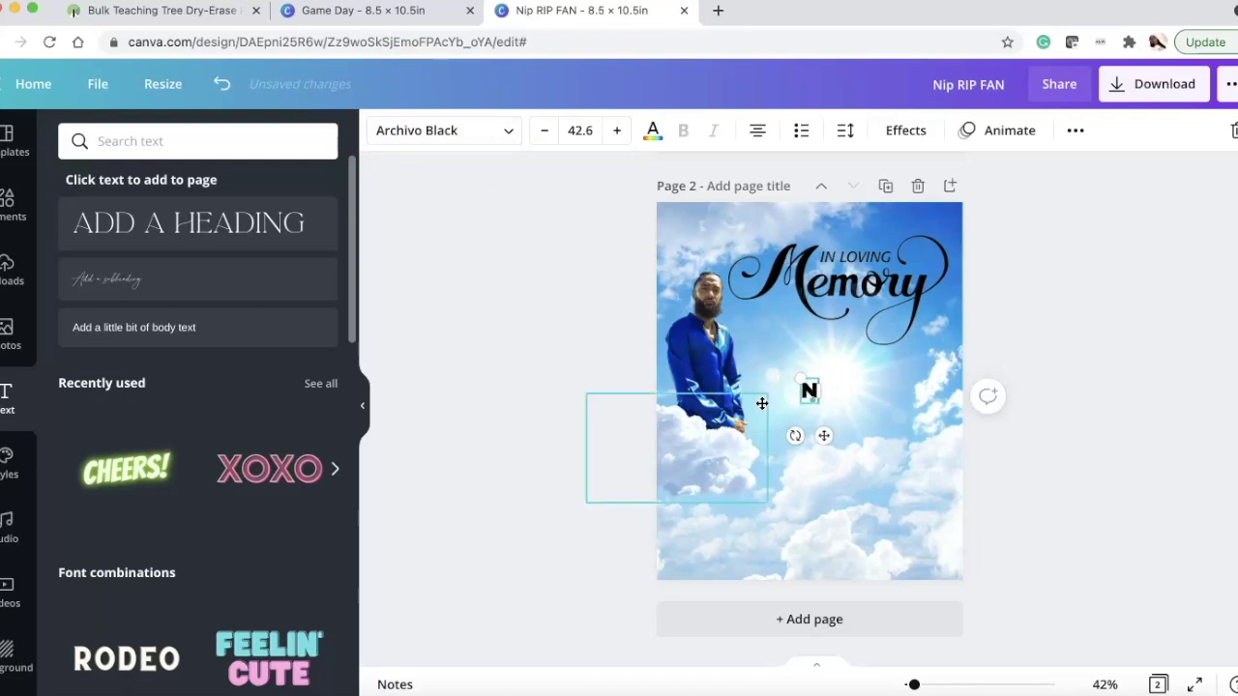
{"action": "type", "text": "NIP"}
{"action": "key", "text": "BackSpace"}
{"action": "key", "text": "BackSpace"}
{"action": "type", "text": "ipsey Hussle"}
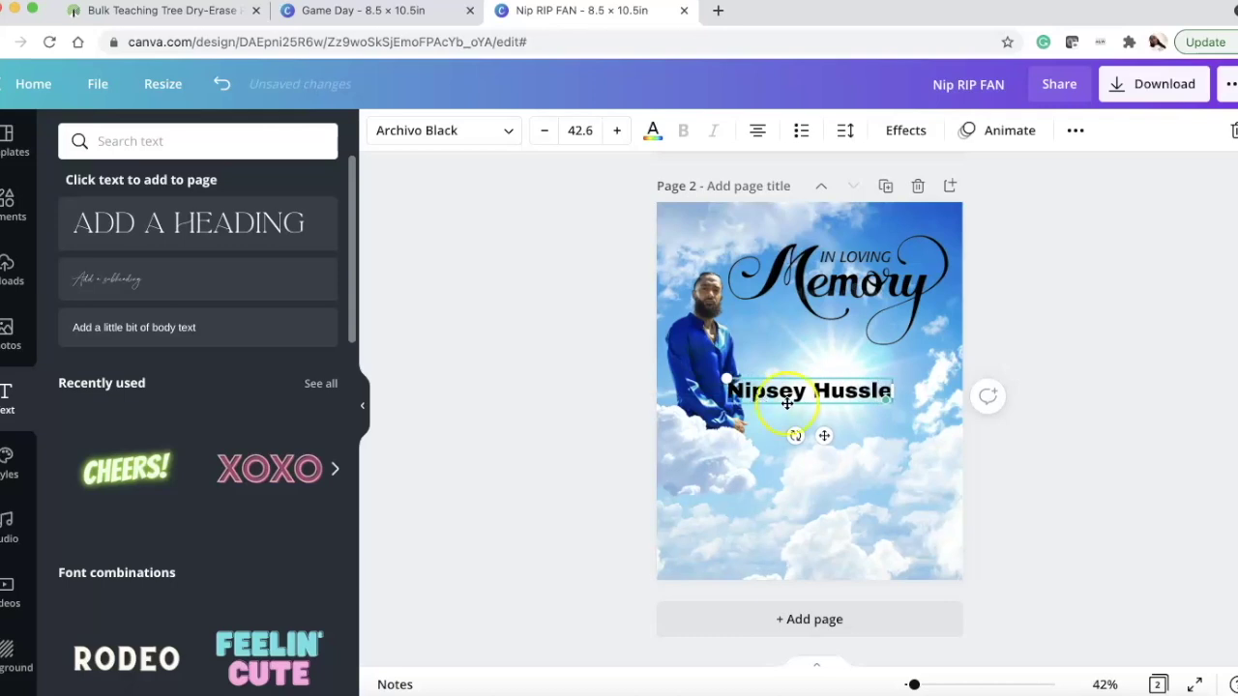
{"action": "left_click", "coordinate": [862, 436]}
{"action": "left_click_drag", "start_coordinate": [886, 387], "coordinate": [889, 357]}
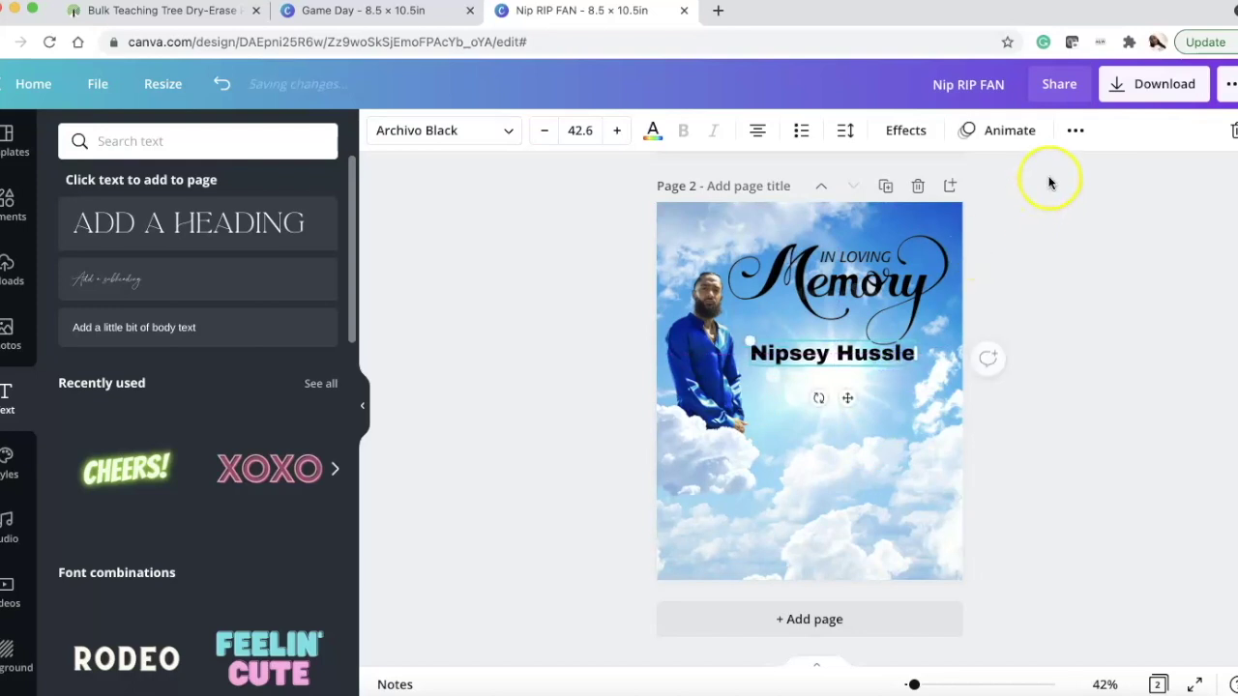
- Duplicate the name text, place the copy just below the name, and replace its wording with the birth and death dates
{"action": "left_click", "coordinate": [1076, 129]}
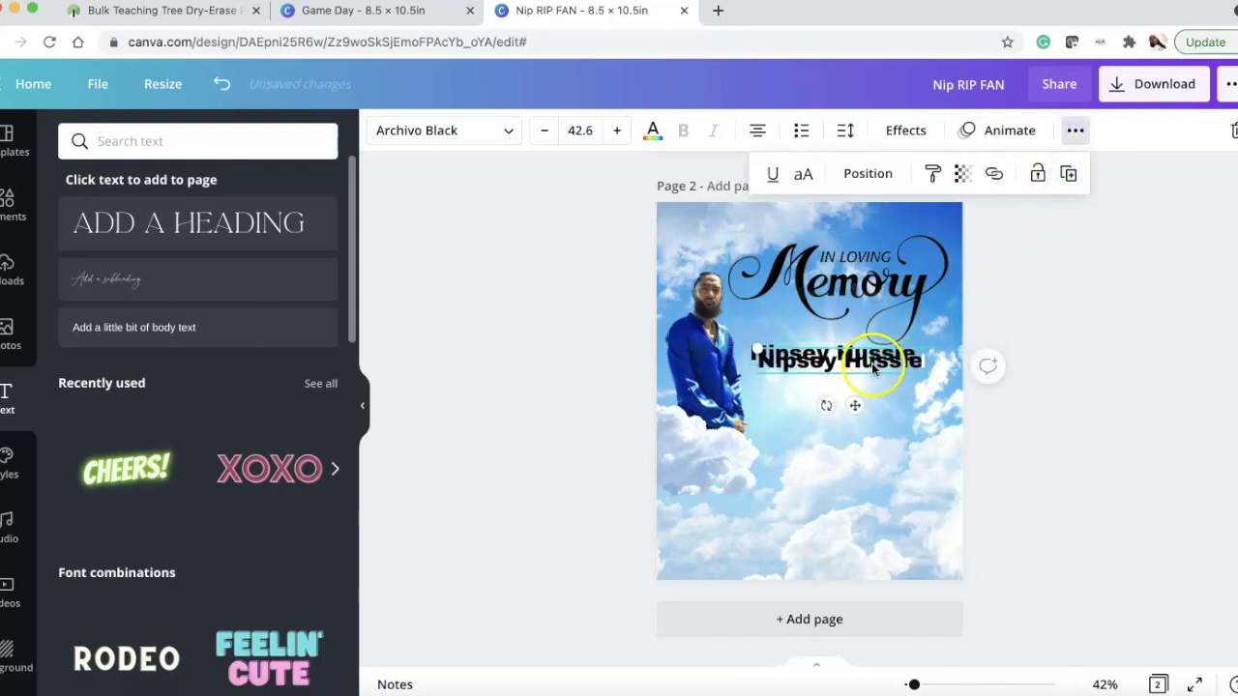
{"action": "left_click", "coordinate": [1068, 174]}
{"action": "left_click_drag", "start_coordinate": [867, 383], "coordinate": [867, 387]}
{"action": "type", "text": "August"}
{"action": "type", "text": " 15, 19"}
{"action": "type", "text": "85- M"}
{"action": "type", "text": "arch 31"}
{"action": "type", "text": ","}
{"action": "type", "text": " 2019"}
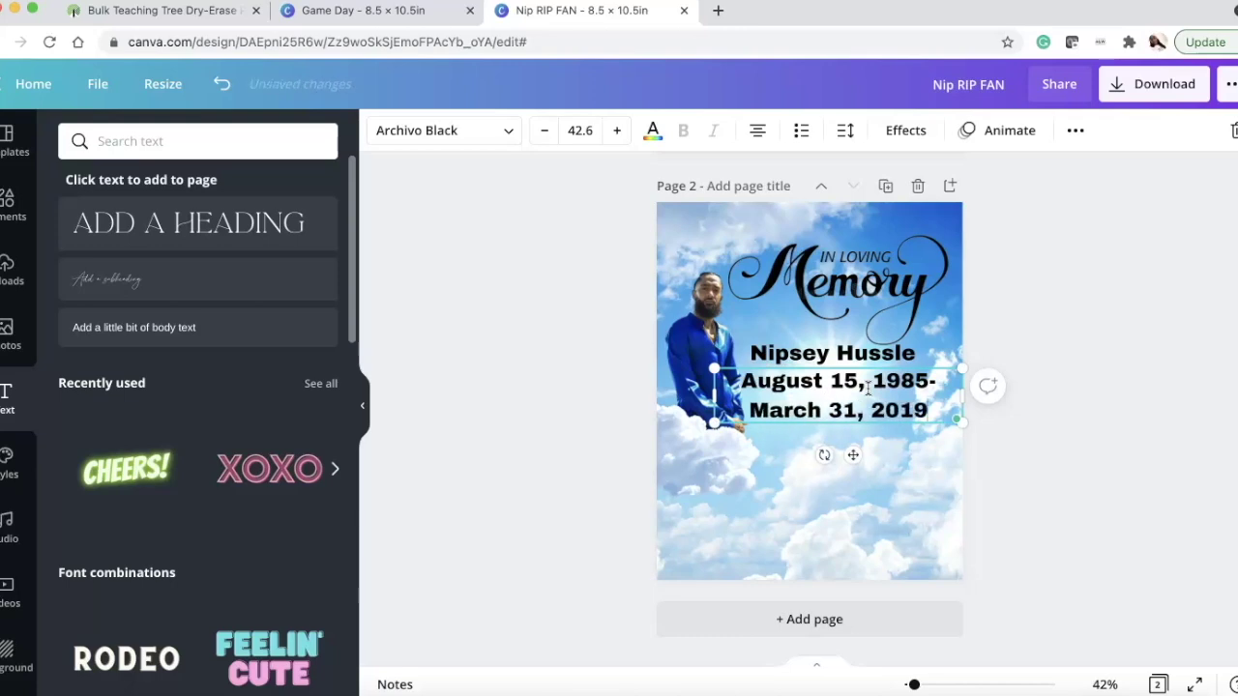
- Set the font size of the date line to 24
{"action": "left_click", "coordinate": [545, 129]}
{"action": "left_click", "coordinate": [545, 129]}
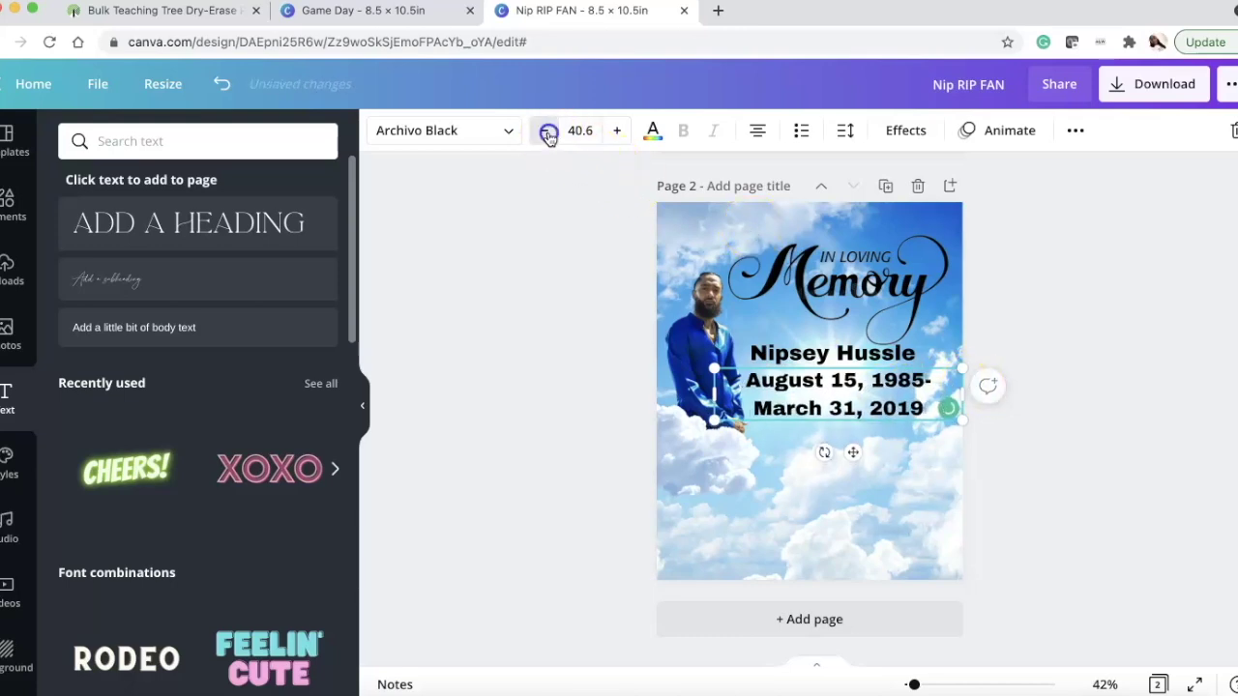
{"action": "left_click", "coordinate": [544, 129]}
{"action": "left_click", "coordinate": [545, 129]}
{"action": "left_click", "coordinate": [544, 129]}
{"action": "left_click", "coordinate": [584, 130]}
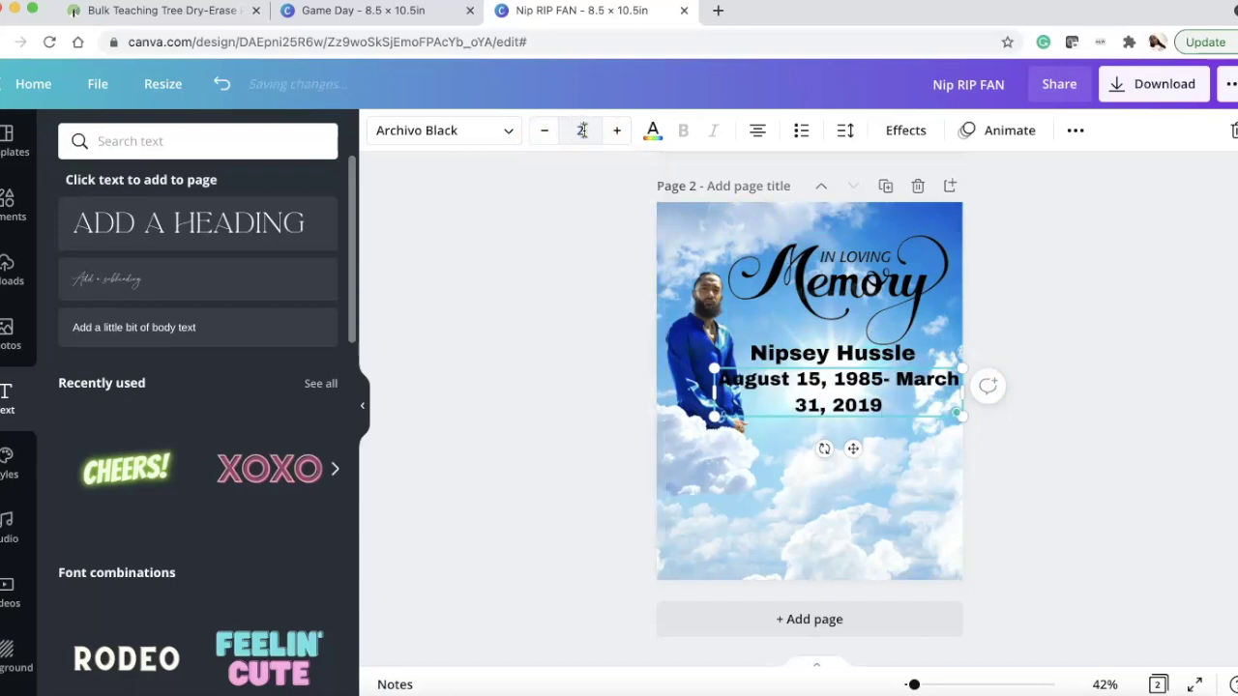
{"action": "type", "text": "24"}
{"action": "key", "text": "Return"}
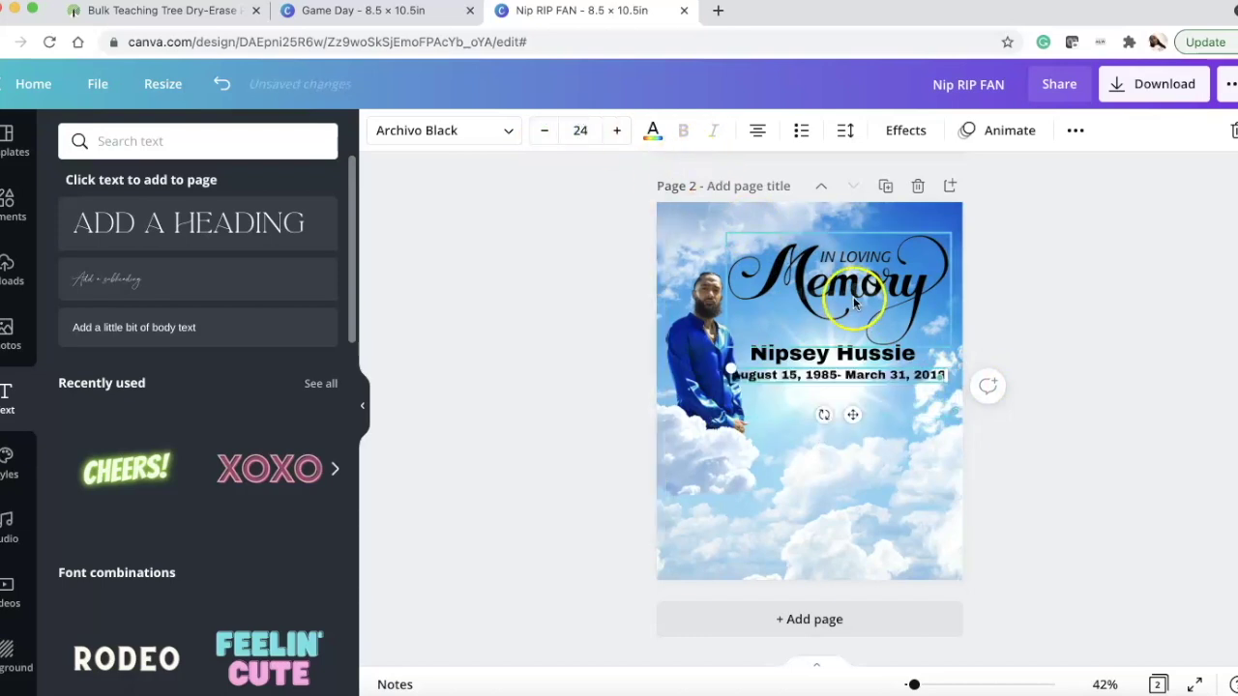
{"action": "left_click", "coordinate": [1109, 302]}
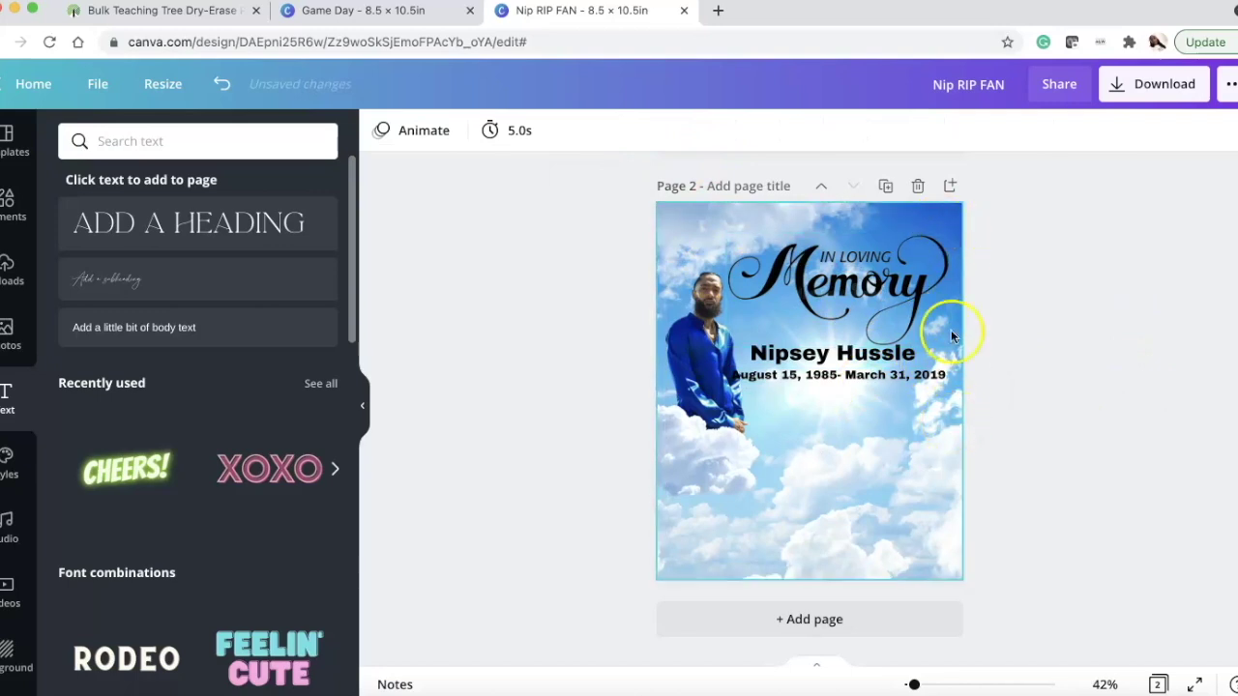
- Scale the date line down to font size 20.6 and centre it beneath the name
{"action": "left_click", "coordinate": [831, 377]}
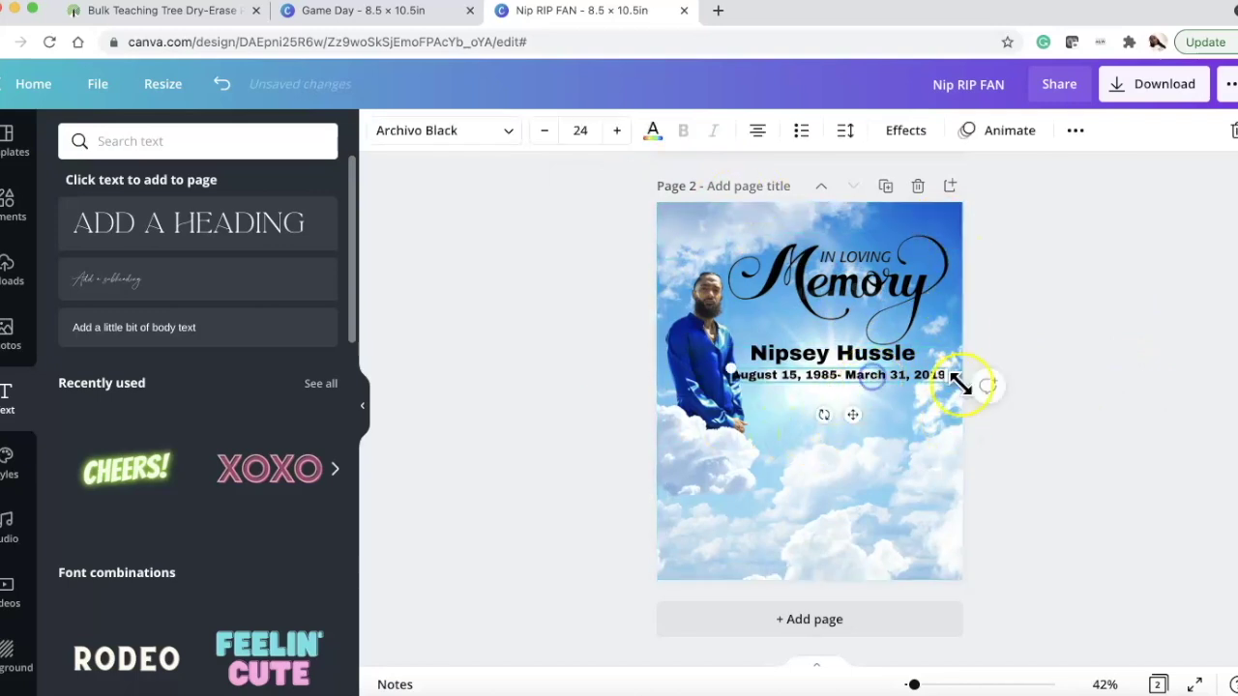
{"action": "left_click_drag", "start_coordinate": [948, 384], "coordinate": [914, 369]}
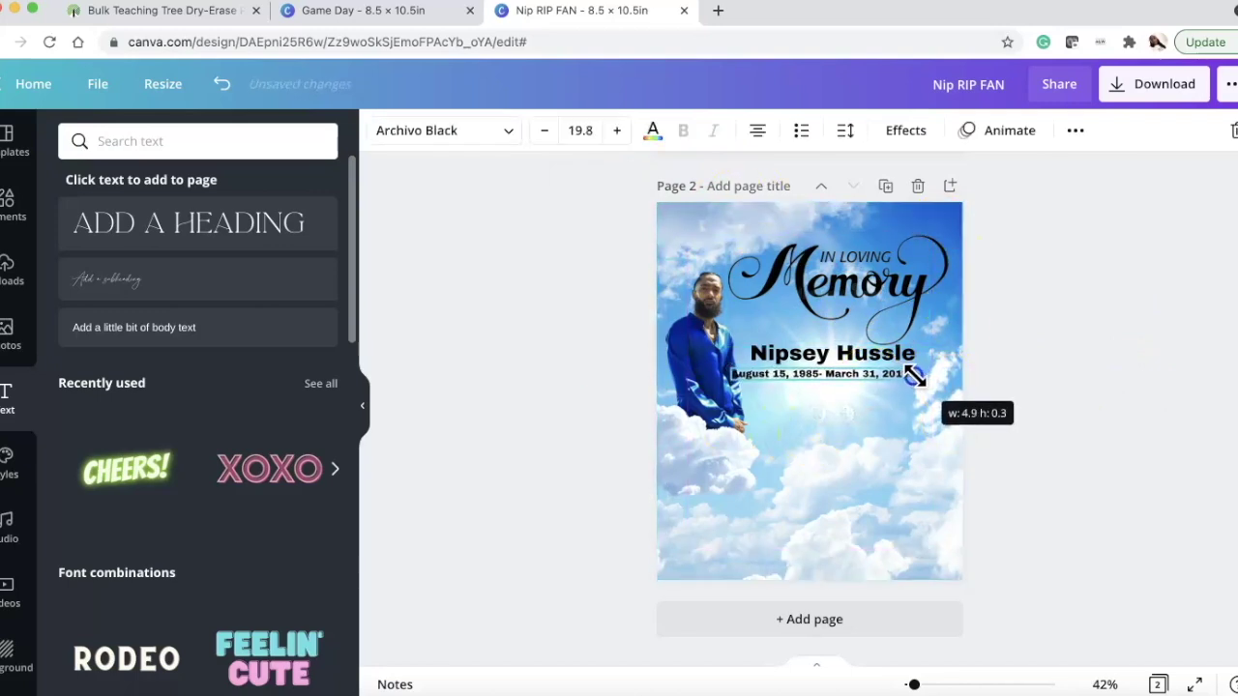
{"action": "left_click", "coordinate": [994, 330]}
{"action": "left_click_drag", "start_coordinate": [838, 380], "coordinate": [848, 380]}
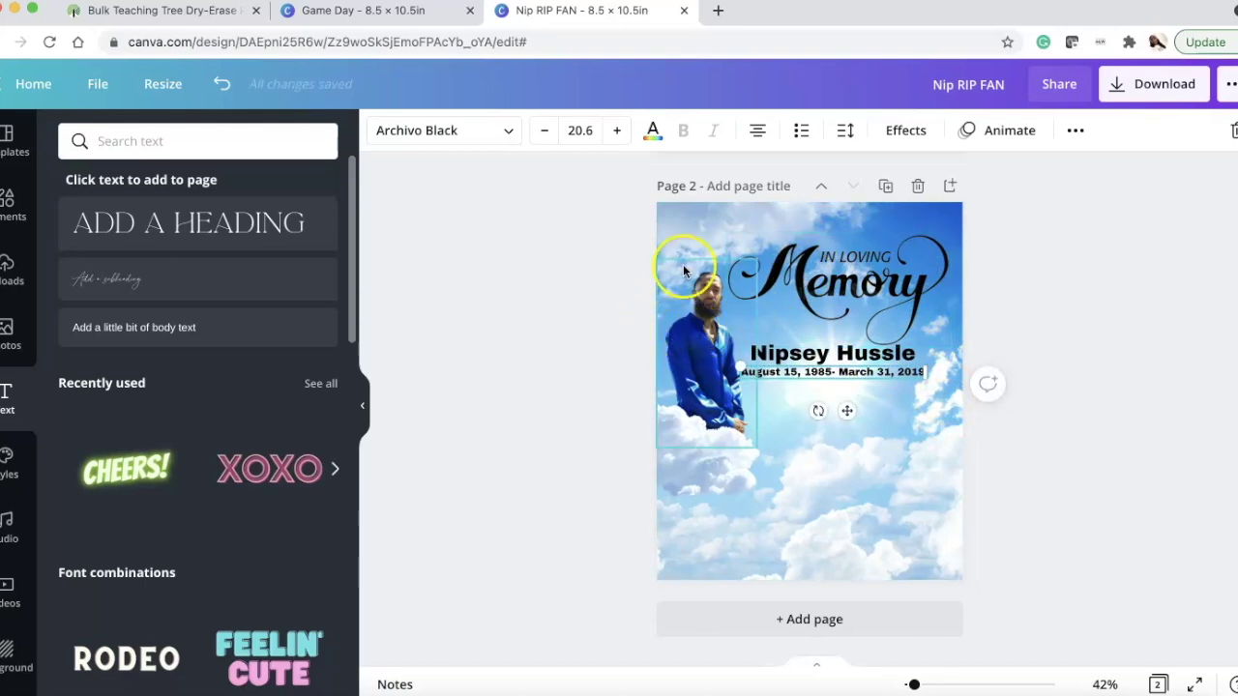
- Move the man's cutout and the foreground cloud slightly inward from the page's left edge
{"action": "left_click_drag", "start_coordinate": [688, 365], "coordinate": [699, 367]}
{"action": "left_click", "coordinate": [691, 470]}
{"action": "left_click_drag", "start_coordinate": [690, 470], "coordinate": [696, 470]}
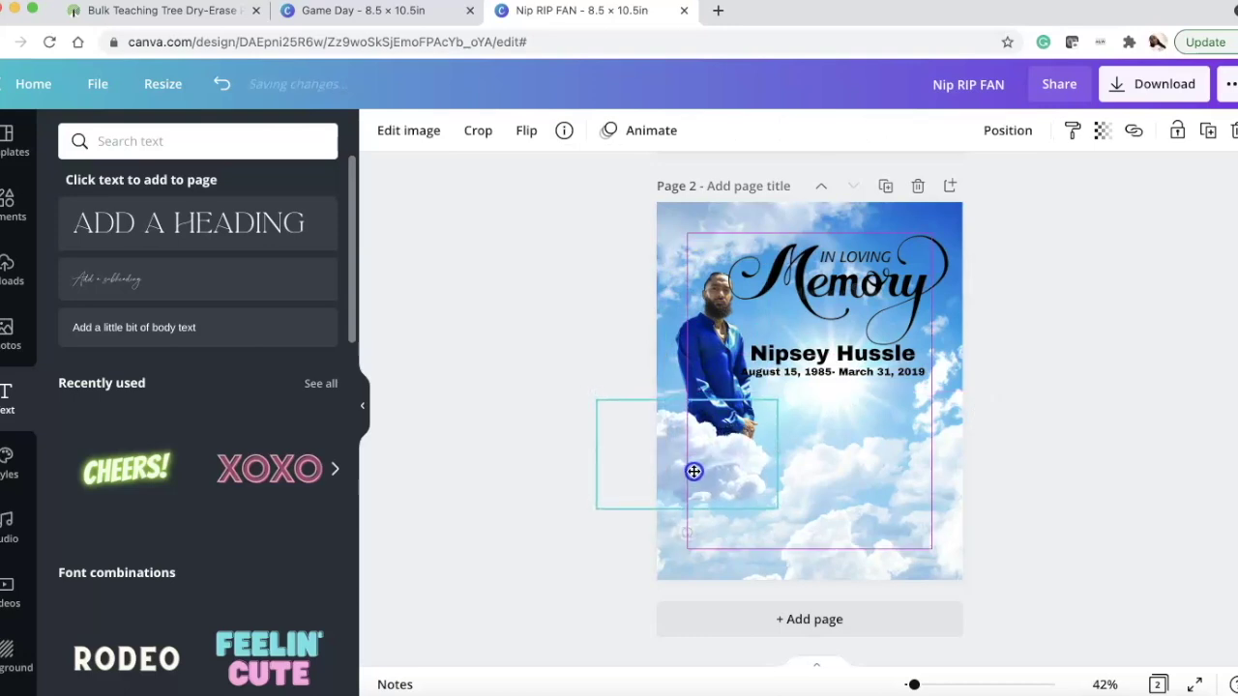
- Shrink the memorial title slightly and reposition it above the name, clear of the man's head
{"action": "left_click", "coordinate": [957, 235]}
{"action": "left_click_drag", "start_coordinate": [957, 235], "coordinate": [937, 242]}
{"action": "mouse_move", "coordinate": [864, 282]}
{"action": "left_mouse_down"}
{"action": "mouse_move", "coordinate": [877, 276]}
{"action": "mouse_move", "coordinate": [866, 276]}
{"action": "left_mouse_up"}
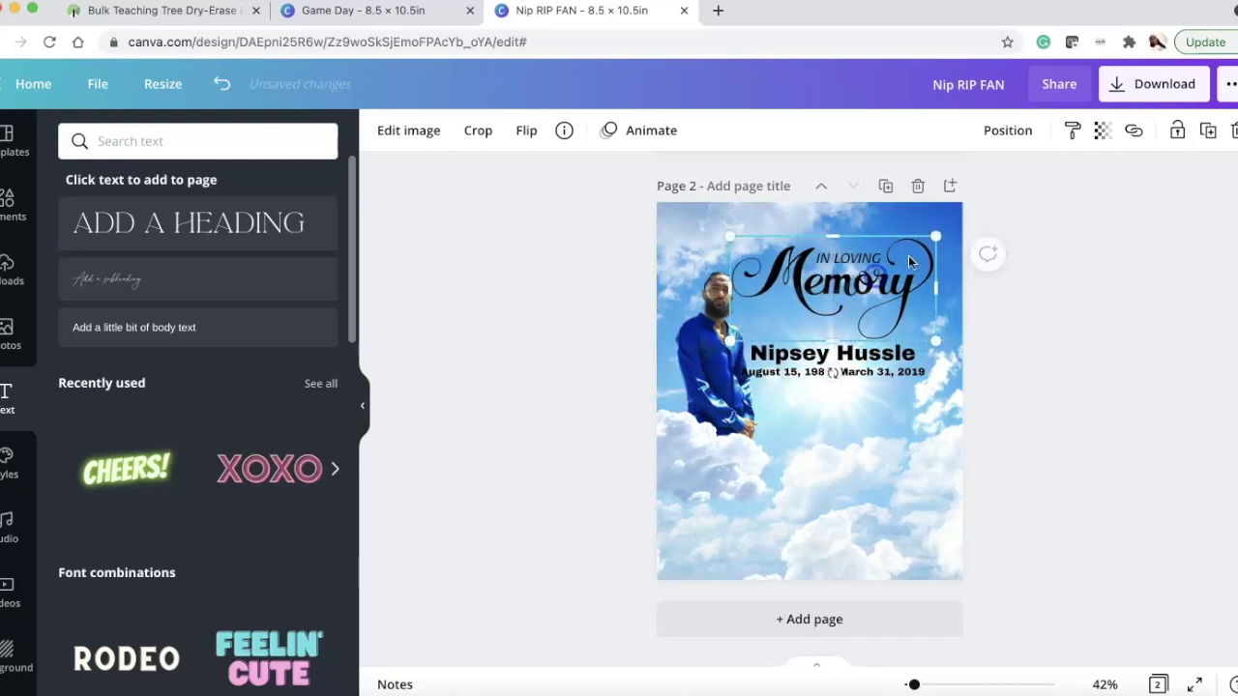
{"action": "left_click_drag", "start_coordinate": [939, 238], "coordinate": [924, 243]}
{"action": "left_click_drag", "start_coordinate": [871, 284], "coordinate": [872, 284]}
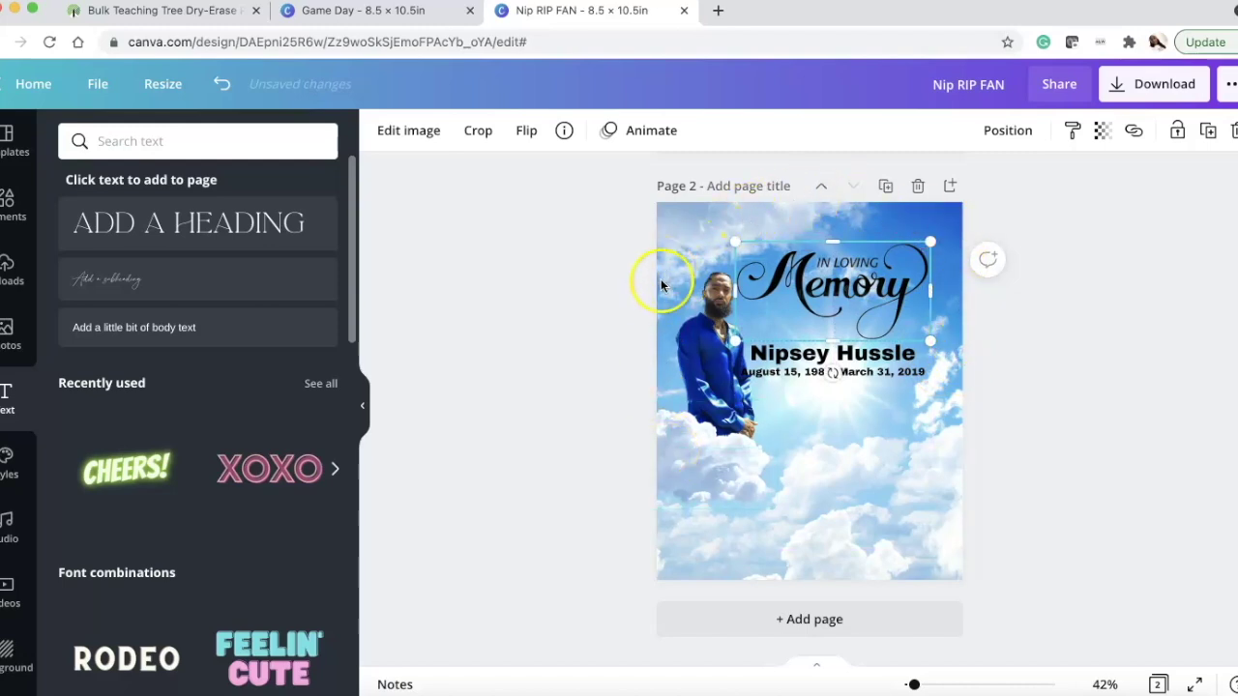
{"action": "left_click", "coordinate": [925, 428]}
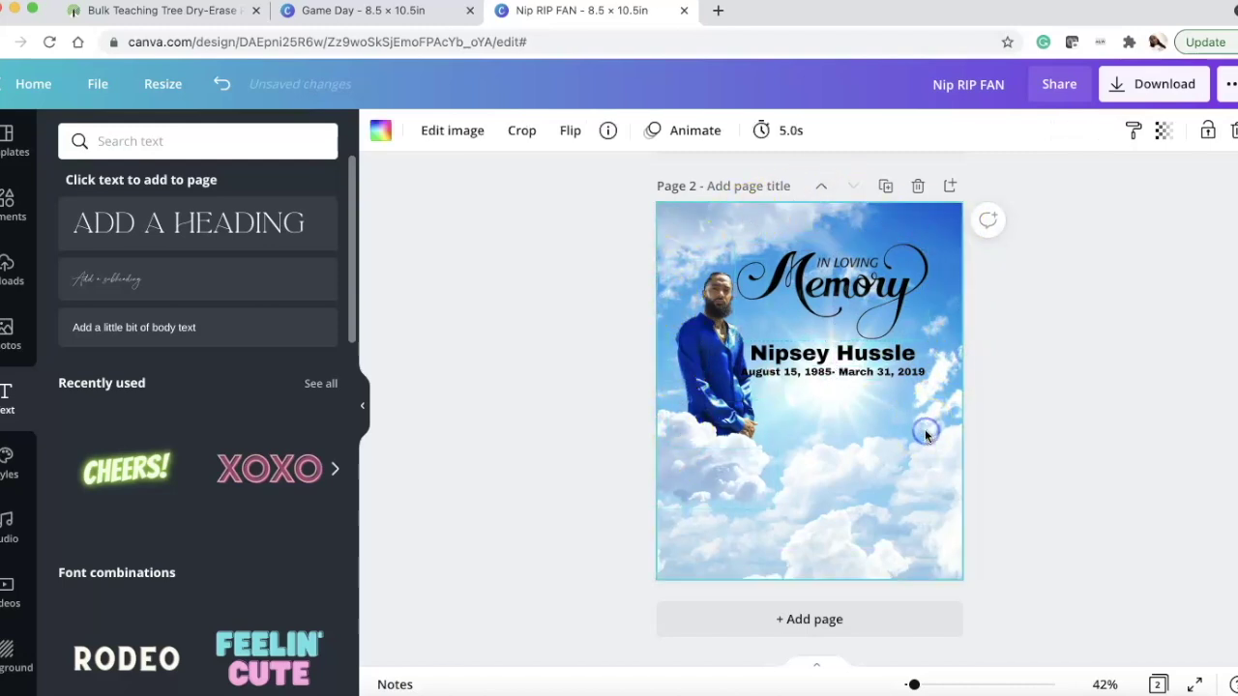
- Shrink the memorial title a little more, raise it, and move the name up directly beneath it
{"action": "double_click", "coordinate": [862, 290]}
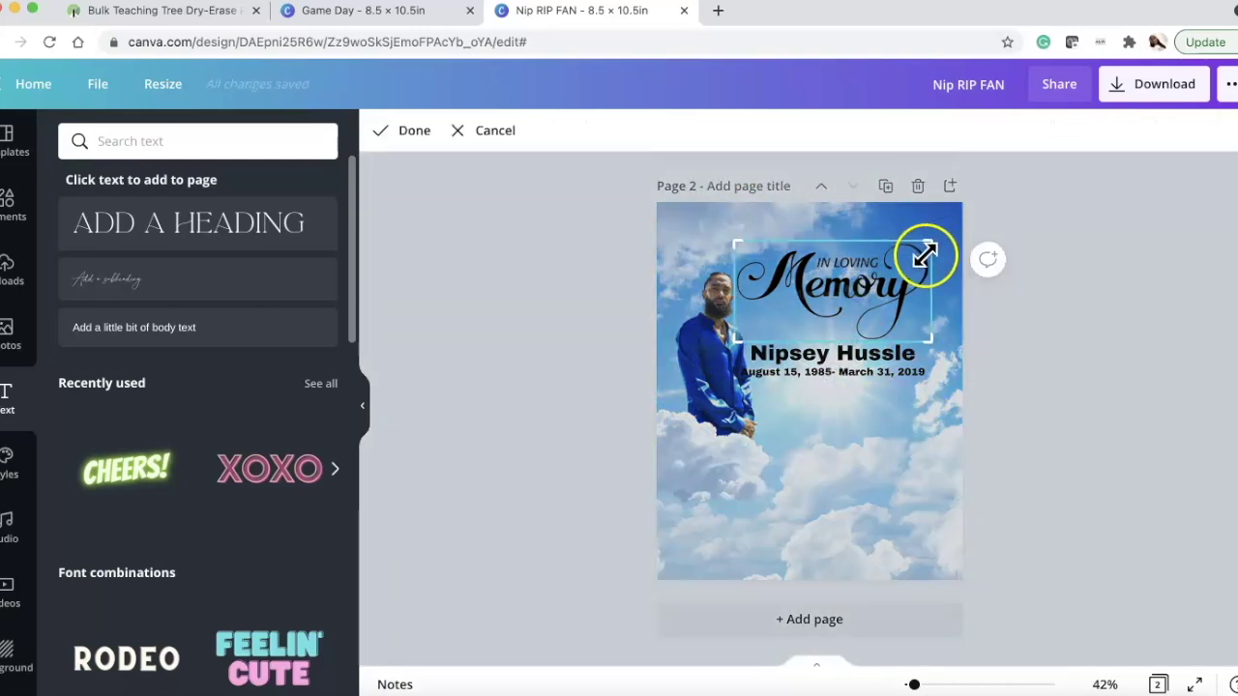
{"action": "left_click", "coordinate": [987, 325]}
{"action": "left_click", "coordinate": [899, 270]}
{"action": "left_click_drag", "start_coordinate": [931, 245], "coordinate": [867, 247]}
{"action": "left_click", "coordinate": [890, 414]}
{"action": "left_click_drag", "start_coordinate": [875, 368], "coordinate": [883, 344]}
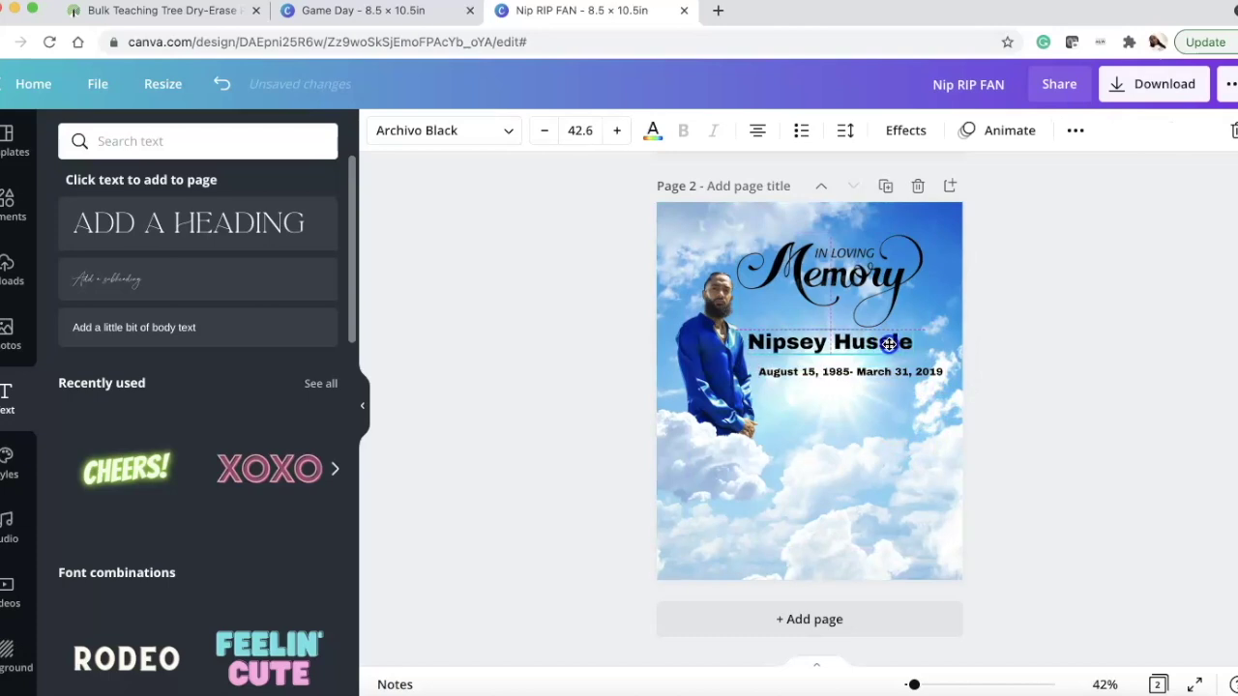
- Scale the date line down to font size 17.3 and centre it directly under the name
{"action": "left_click", "coordinate": [915, 381]}
{"action": "left_click", "coordinate": [912, 377]}
{"action": "left_click_drag", "start_coordinate": [942, 373], "coordinate": [874, 365]}
{"action": "left_click", "coordinate": [879, 415]}
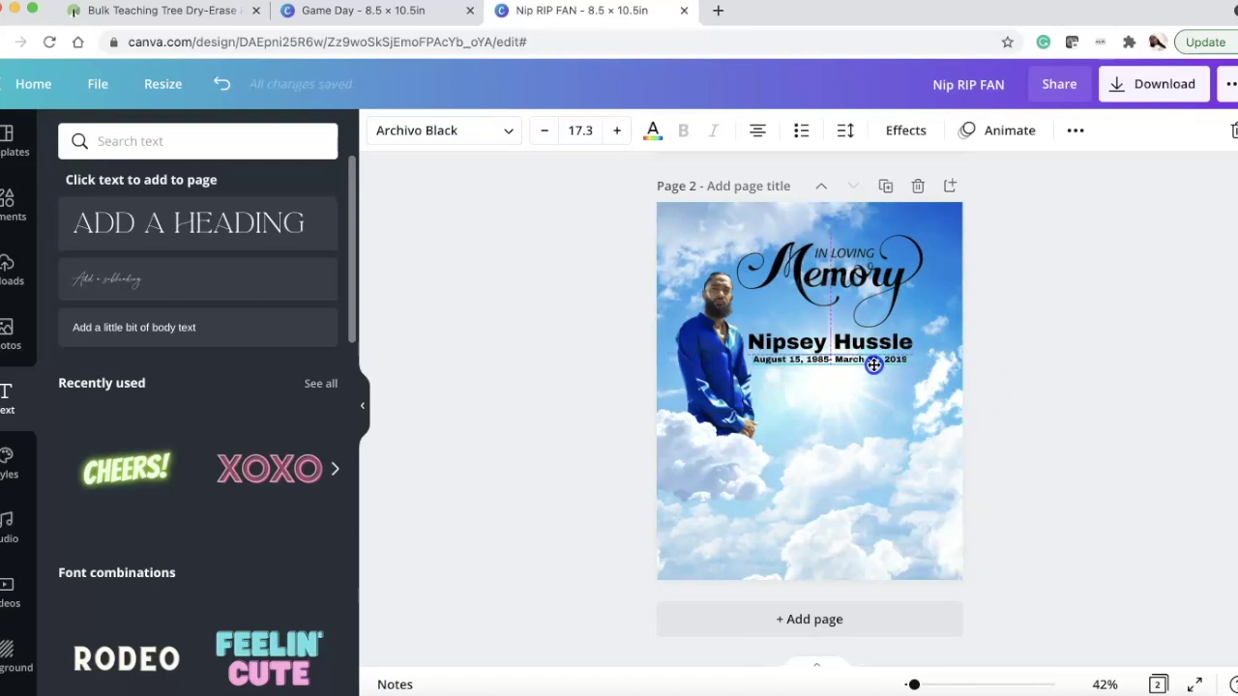
{"action": "left_click_drag", "start_coordinate": [874, 365], "coordinate": [873, 364]}
{"action": "left_click", "coordinate": [890, 419]}
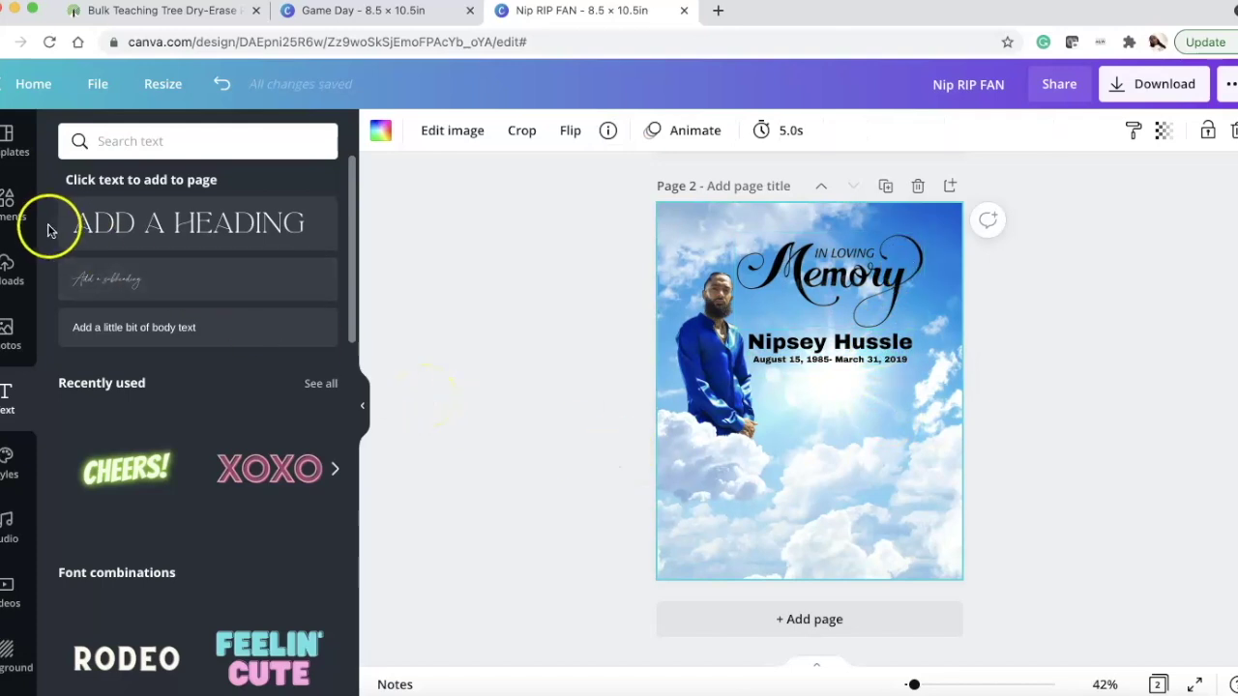
- Add the uploaded crossed checkered flags to page 2 and scale them down to sit centred beneath the date line
{"action": "left_click", "coordinate": [11, 268]}
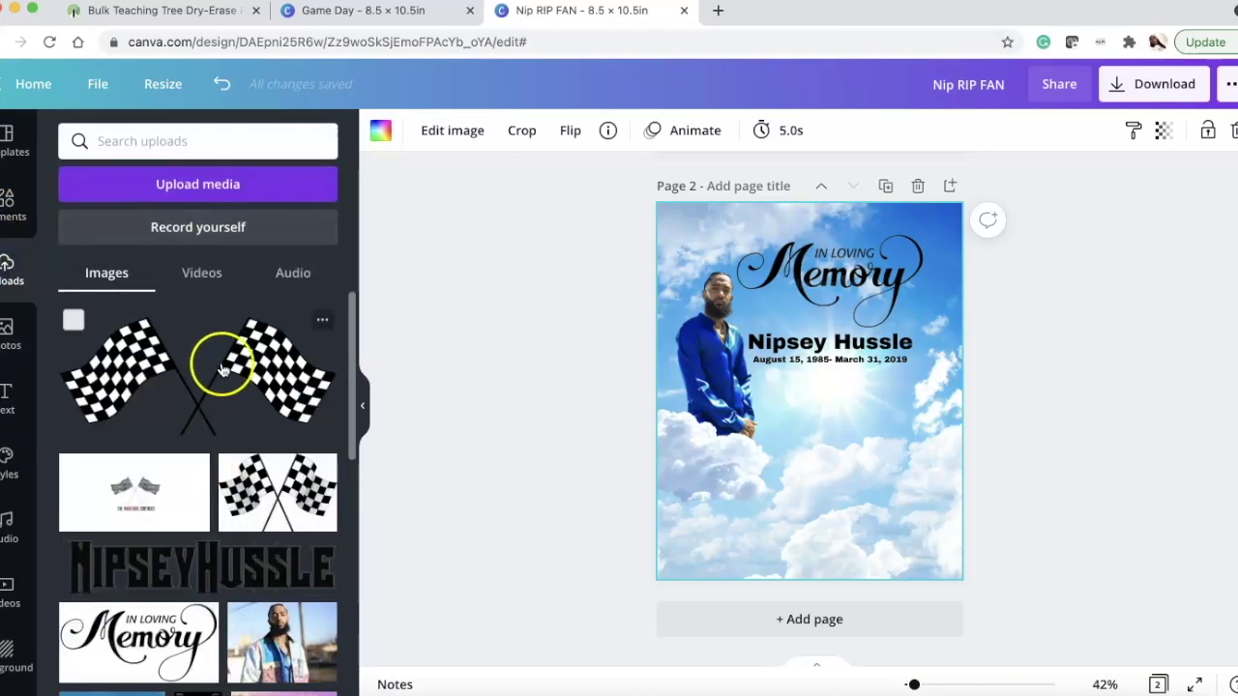
{"action": "left_click", "coordinate": [223, 346]}
{"action": "left_click_drag", "start_coordinate": [828, 383], "coordinate": [846, 401]}
{"action": "left_click", "coordinate": [850, 529]}
{"action": "left_click", "coordinate": [851, 407]}
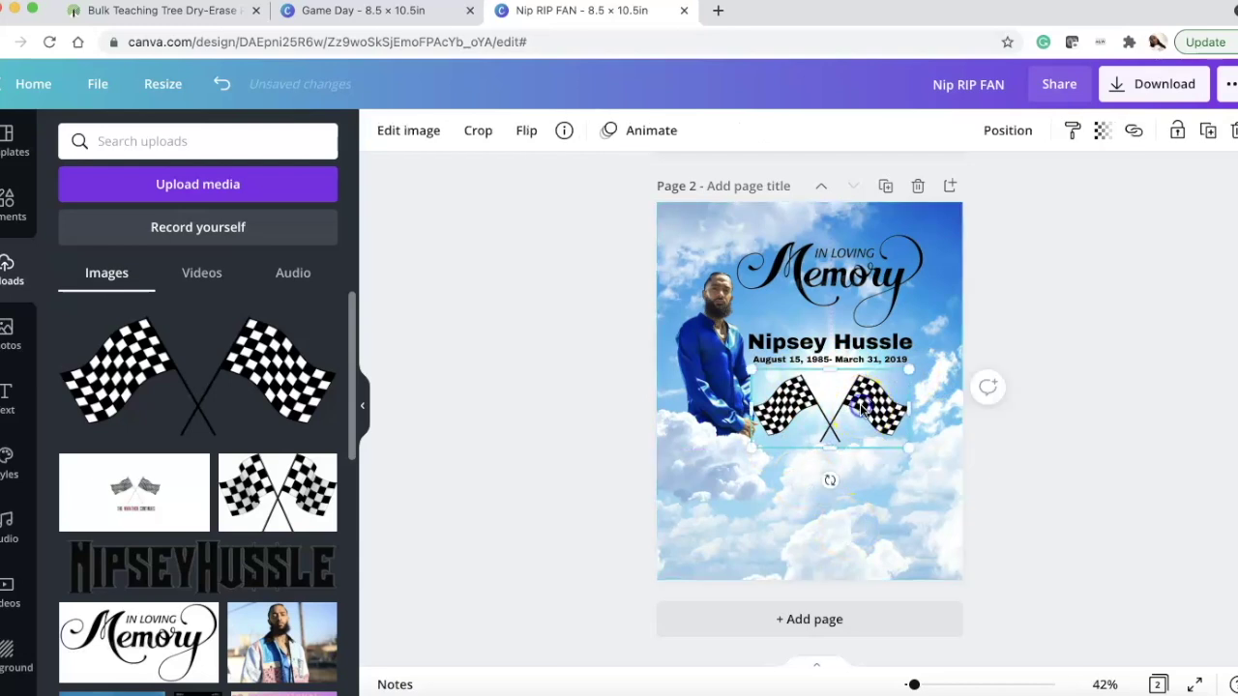
{"action": "left_click_drag", "start_coordinate": [909, 372], "coordinate": [839, 399]}
{"action": "left_click_drag", "start_coordinate": [898, 441], "coordinate": [903, 455]}
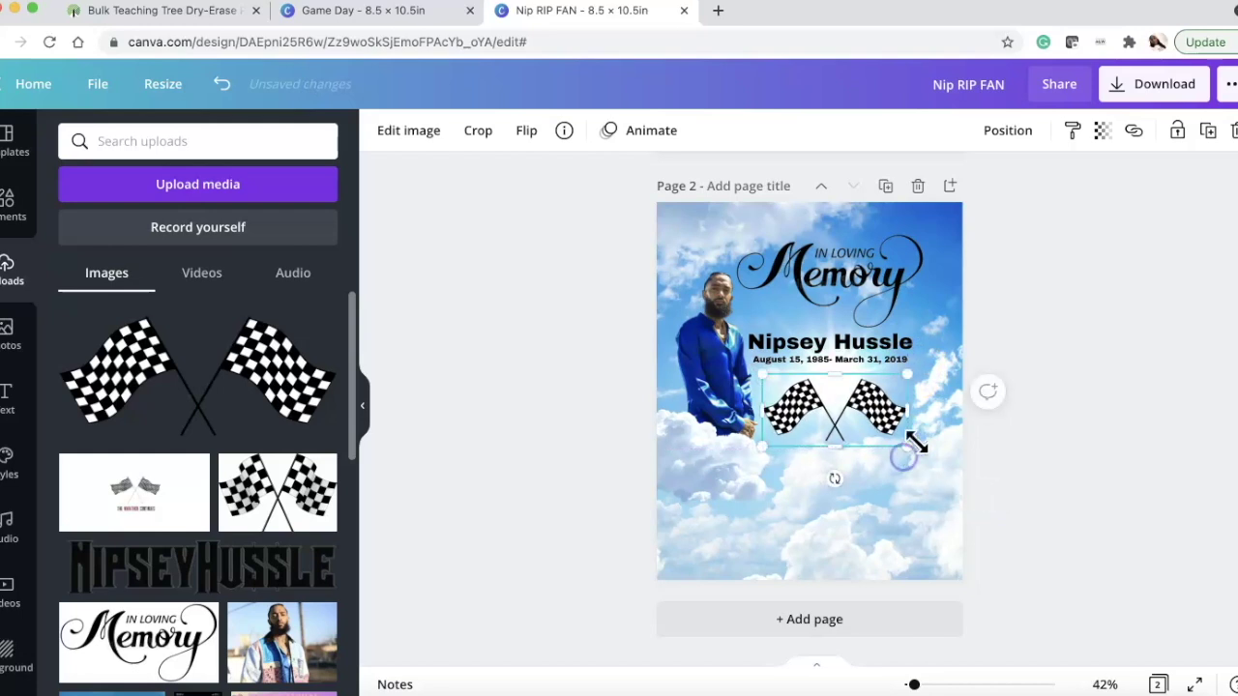
- Select the flags, man's cutout, name, dates and memorial title together and scale the group down slightly, keeping its upper-left corner fixed
{"action": "left_click", "coordinate": [1011, 284]}
{"action": "left_click", "coordinate": [860, 414]}
{"action": "left_click_drag", "start_coordinate": [857, 418], "coordinate": [732, 428]}
{"action": "left_click_drag", "start_coordinate": [727, 471], "coordinate": [712, 416]}
{"action": "left_click", "coordinate": [868, 346]}
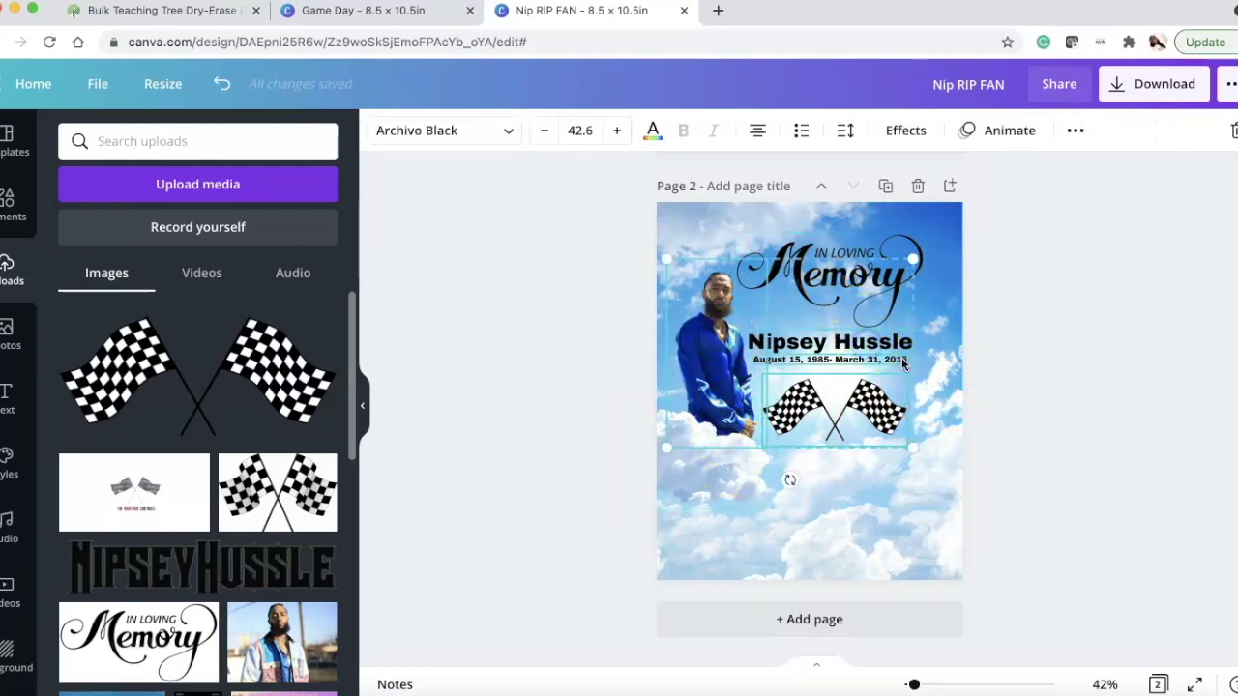
{"action": "left_click", "coordinate": [894, 269], "text": "shift"}
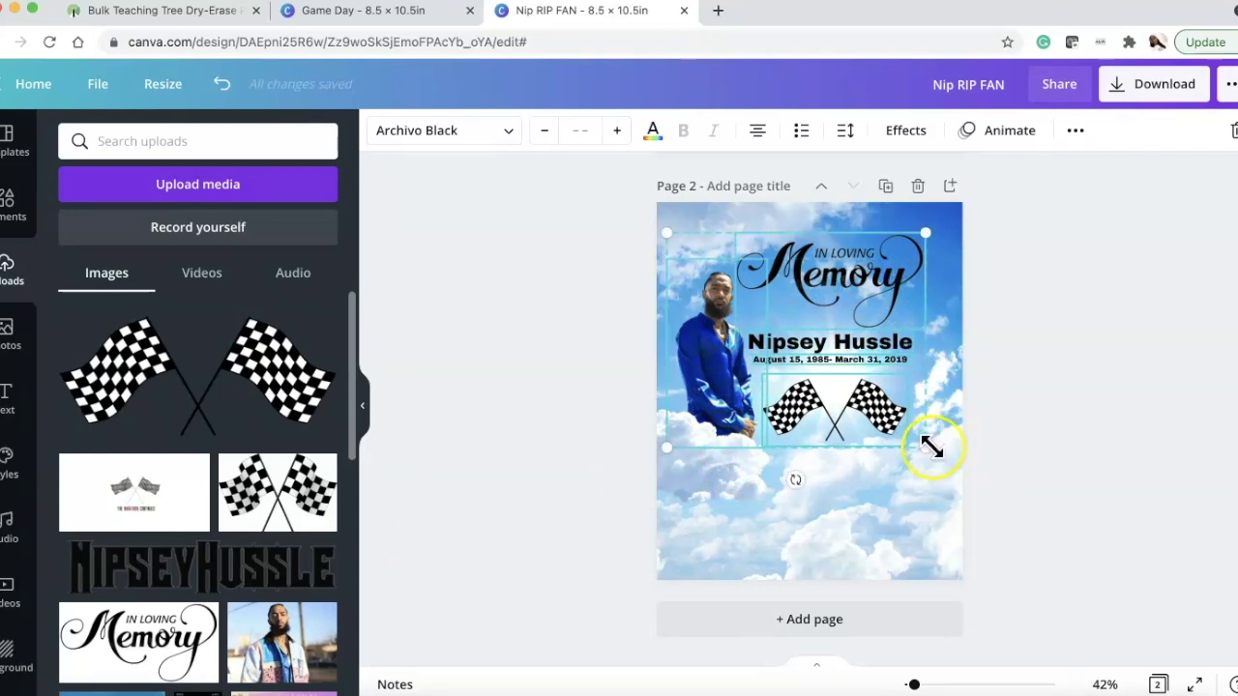
{"action": "left_click_drag", "start_coordinate": [926, 447], "coordinate": [920, 434]}
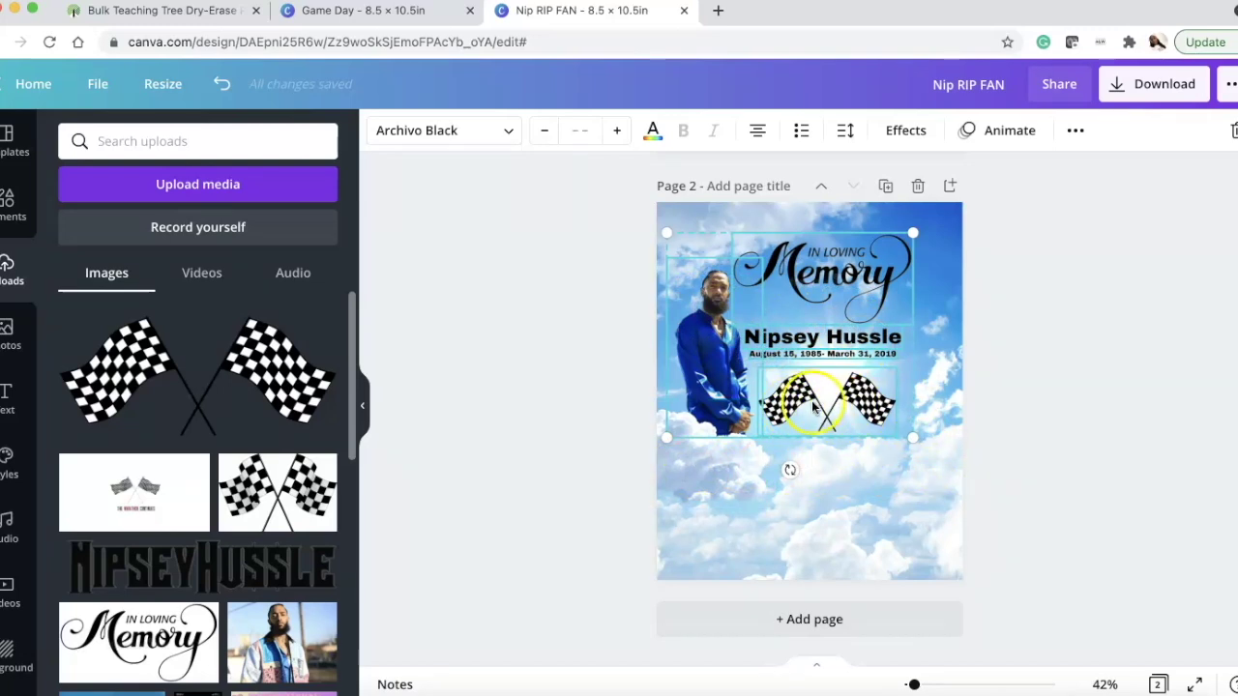
{"action": "left_click", "coordinate": [923, 464]}
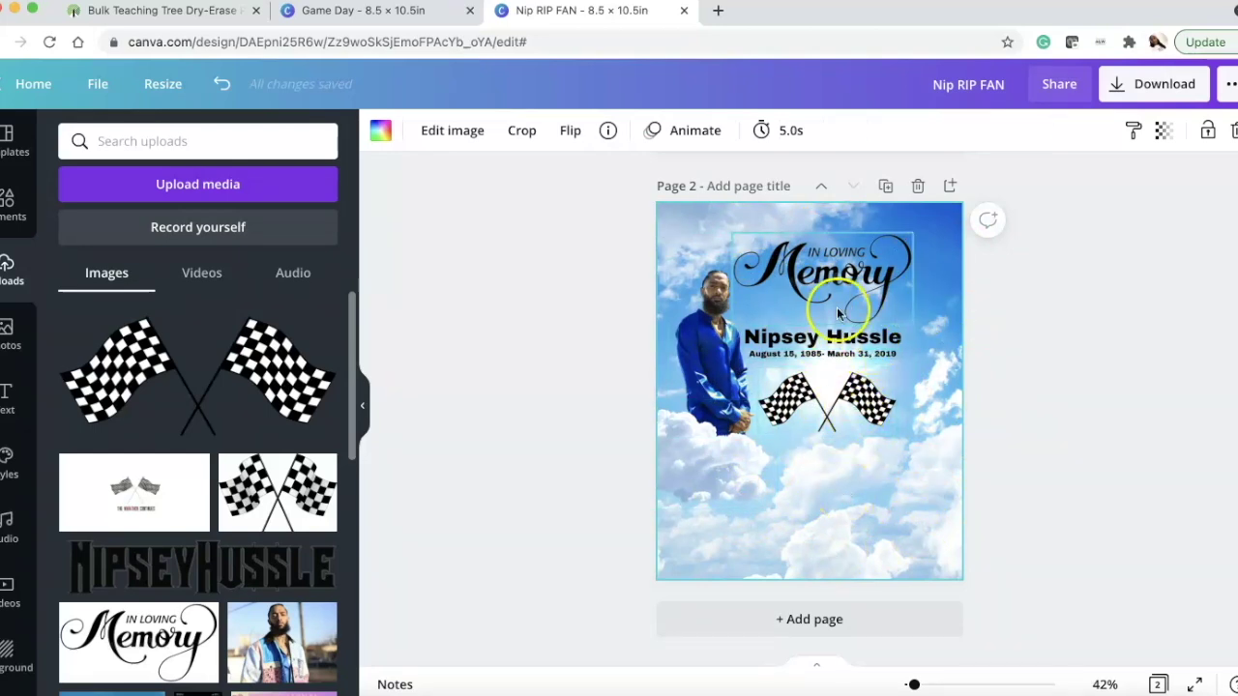
- Compare with the page 1 fan, then switch to Silhouette Studio and check the memorial fan image's dimensions in Untitled-3
{"action": "scroll", "coordinate": [966, 454], "scroll_direction": "up", "scroll_amount": 5}
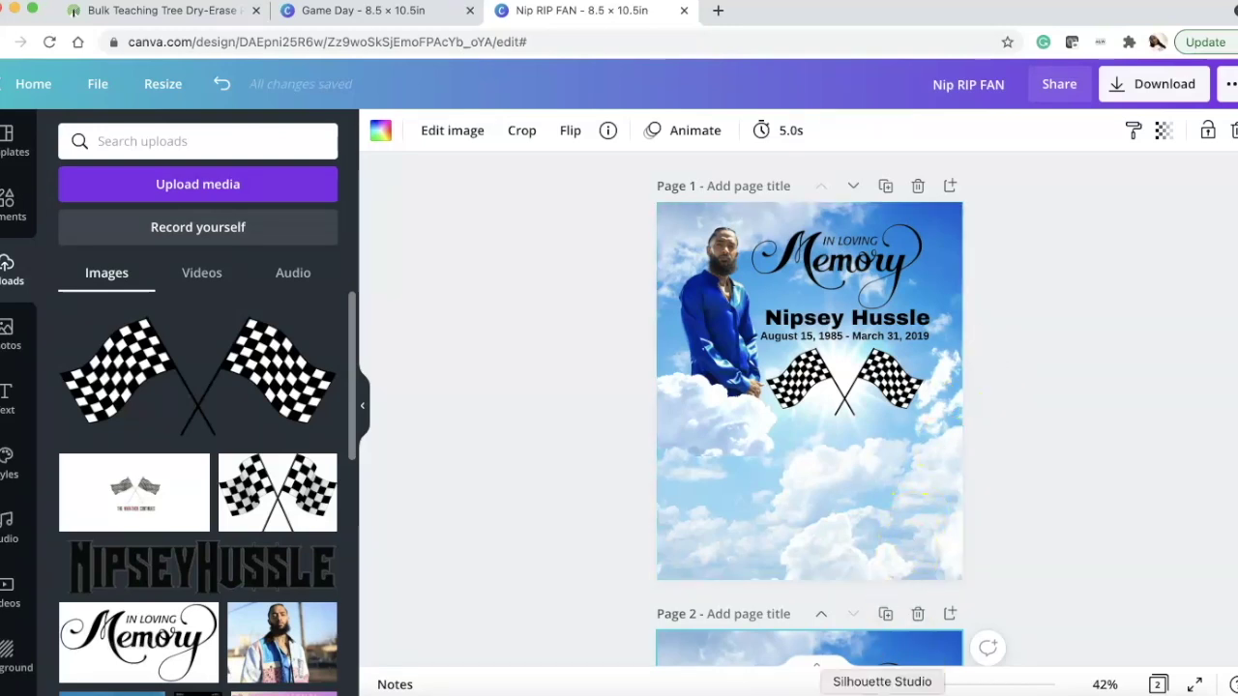
{"action": "left_click", "coordinate": [903, 693]}
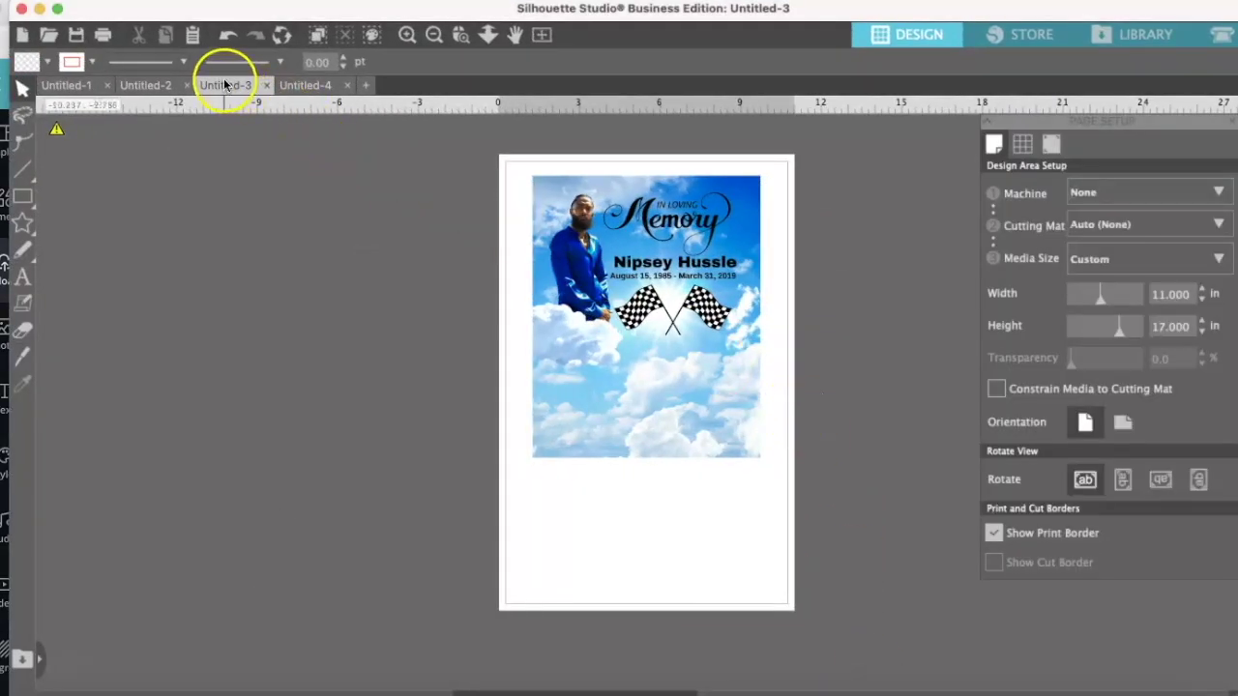
{"action": "left_click", "coordinate": [628, 271]}
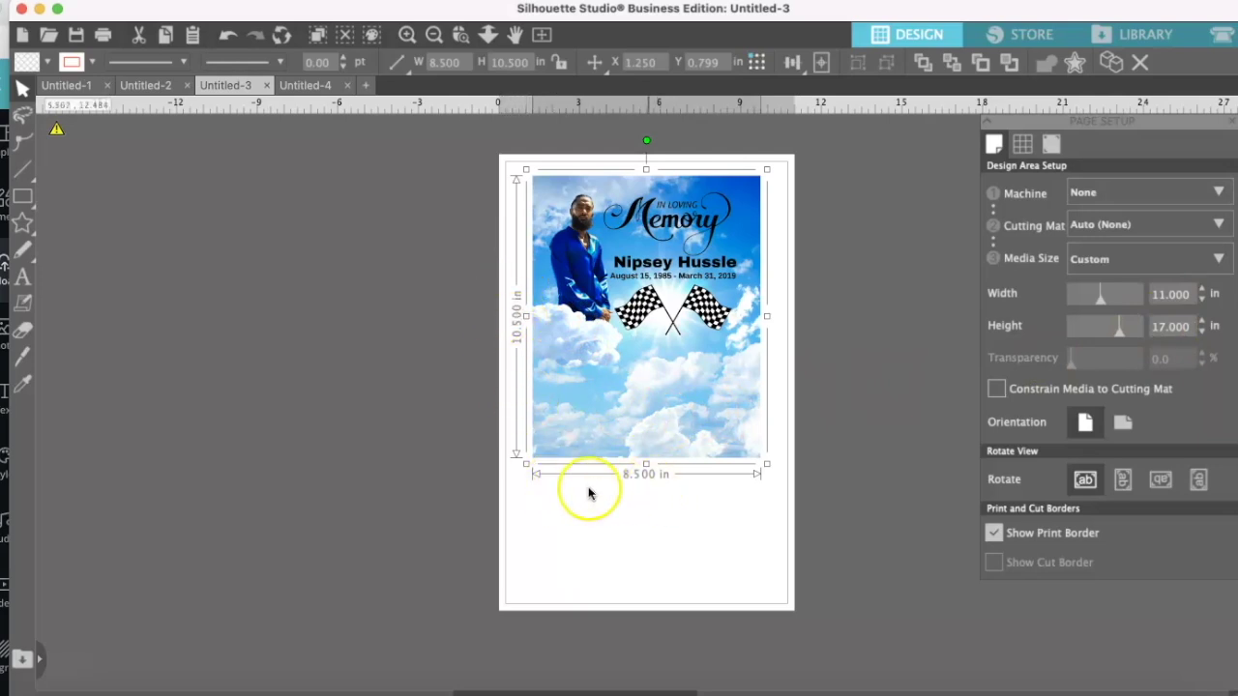
- Select the Game Day fan image in Untitled-4, open its print preview and proceed to print
{"action": "left_click", "coordinate": [298, 87]}
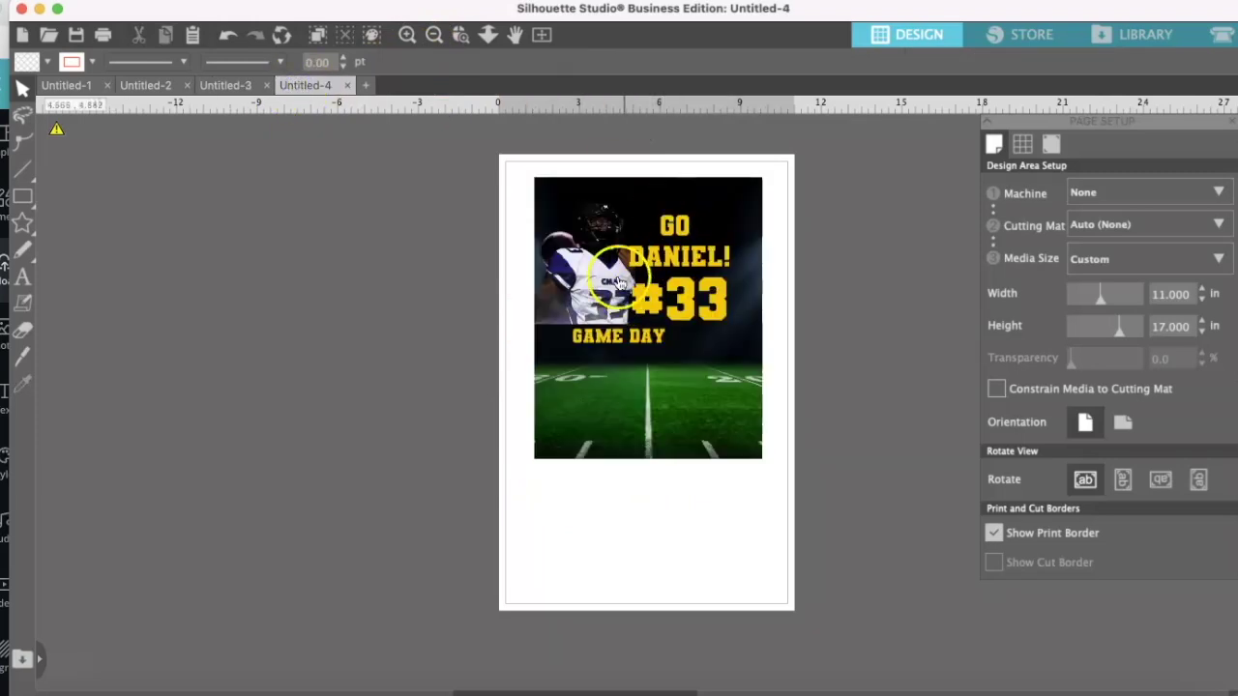
{"action": "left_click", "coordinate": [739, 323]}
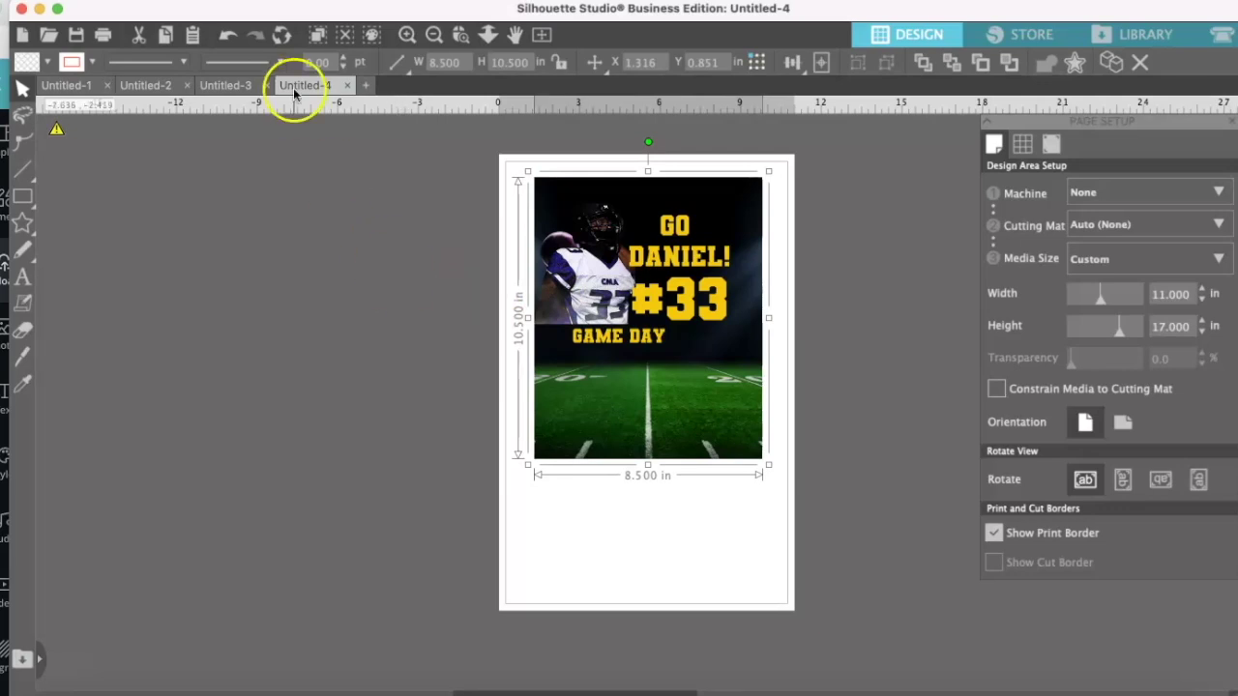
{"action": "left_click", "coordinate": [159, 0]}
{"action": "left_click", "coordinate": [194, 280]}
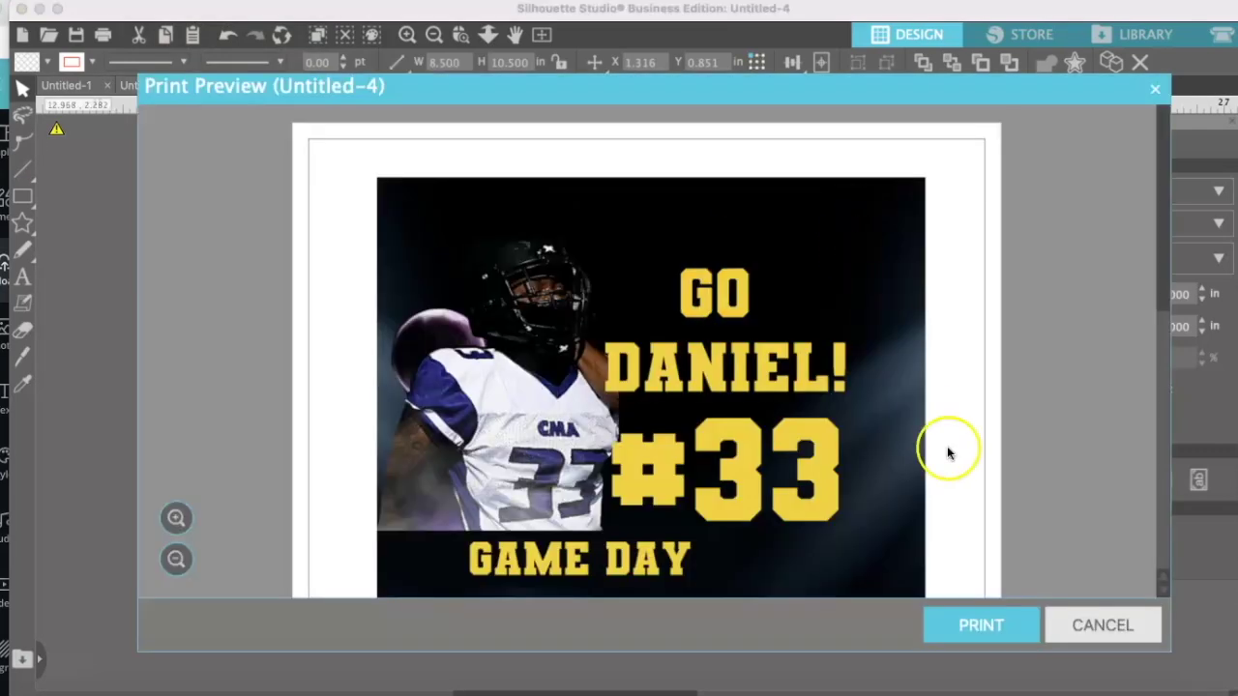
{"action": "left_click", "coordinate": [982, 626]}
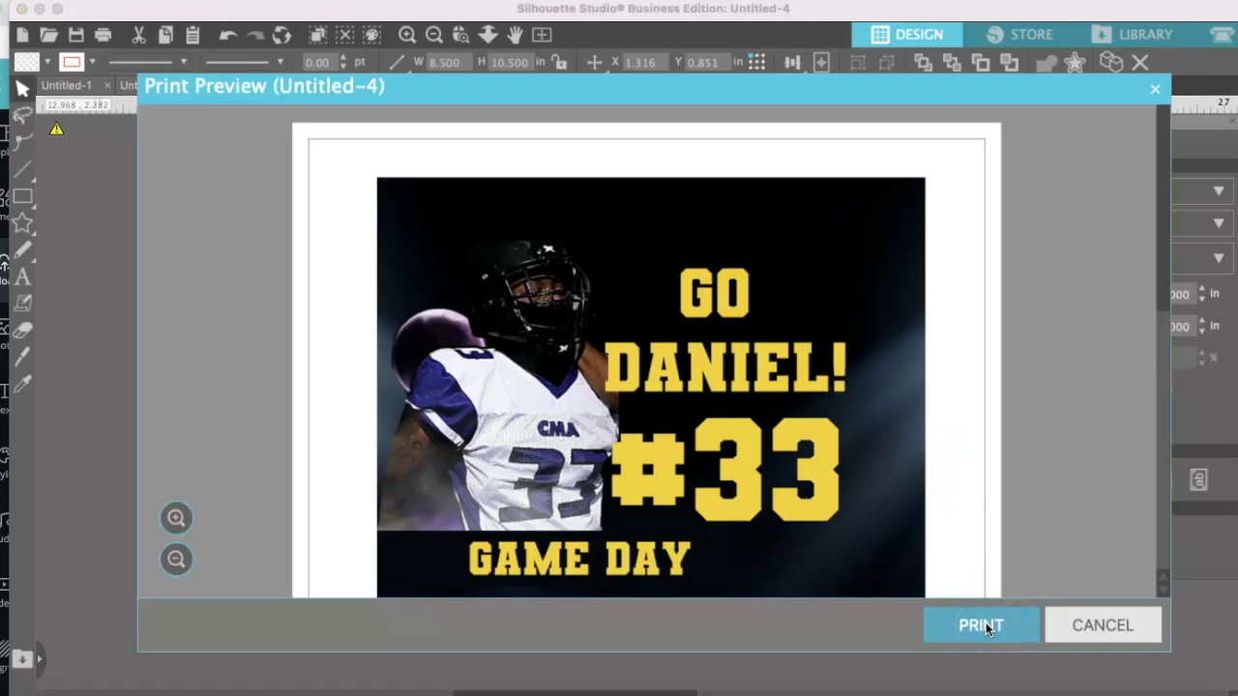